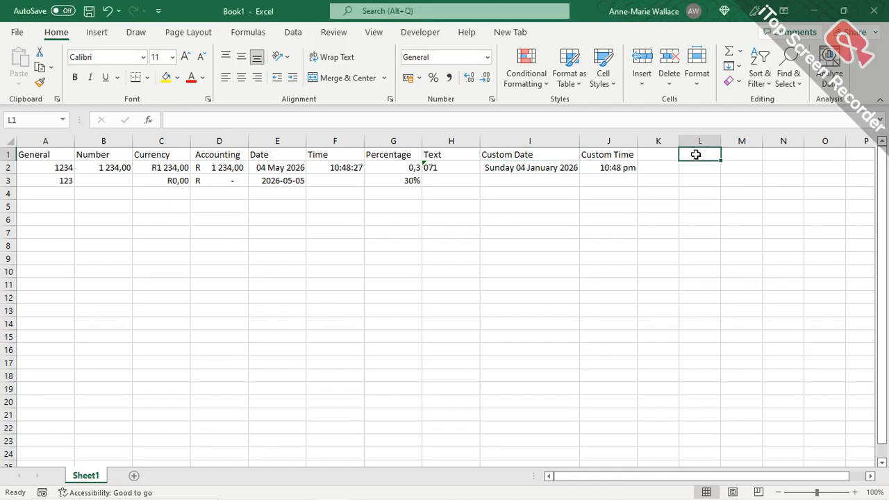
# Enter 1234 in cell A3 of the General column.
pyautogui.click(447, 57)
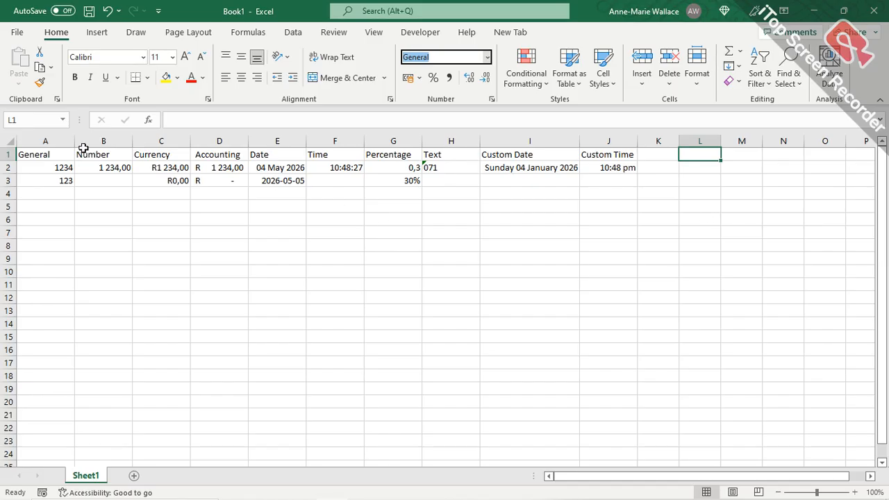
pyautogui.click(53, 167)
pyautogui.click(45, 180)
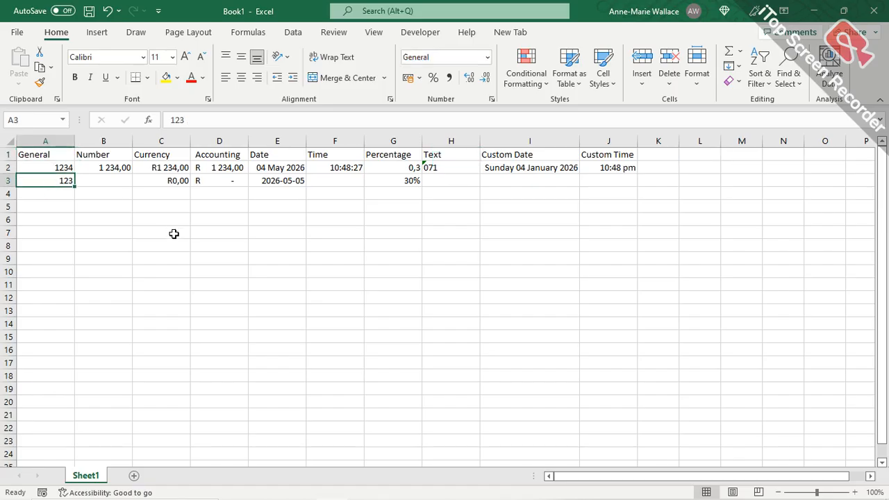
pyautogui.write('1234')
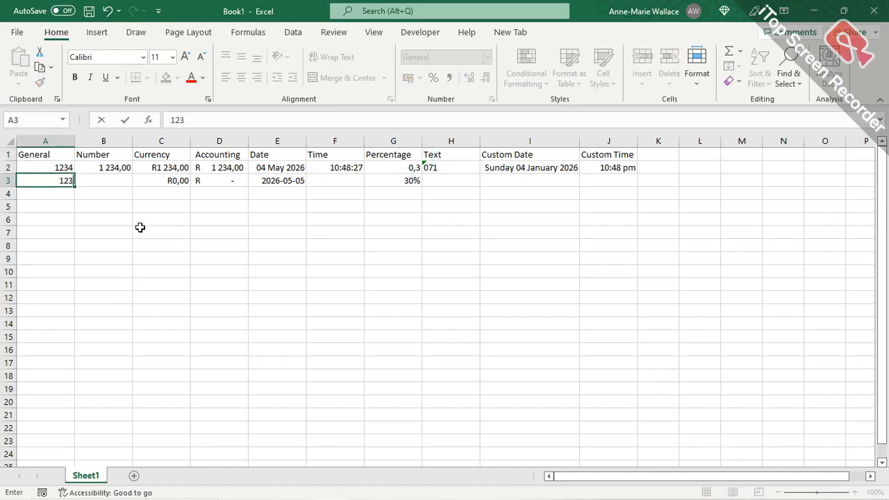
pyautogui.press('Return')
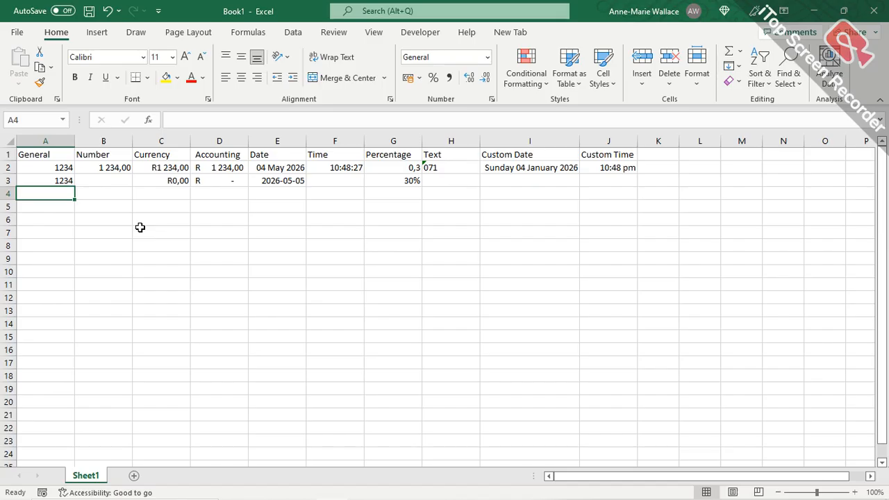
# Replace the value in cell A3 with 1234,0 to test a trailing decimal zero under the General format.
pyautogui.click(60, 180)
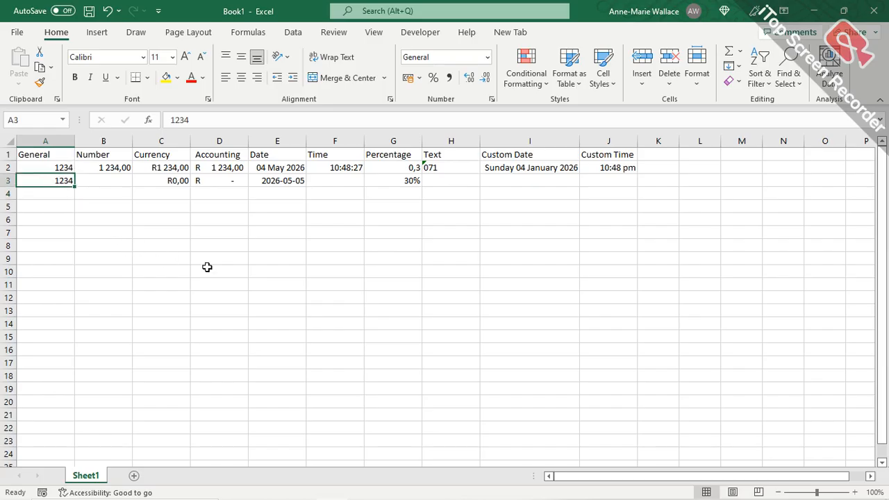
pyautogui.write('1234,0')
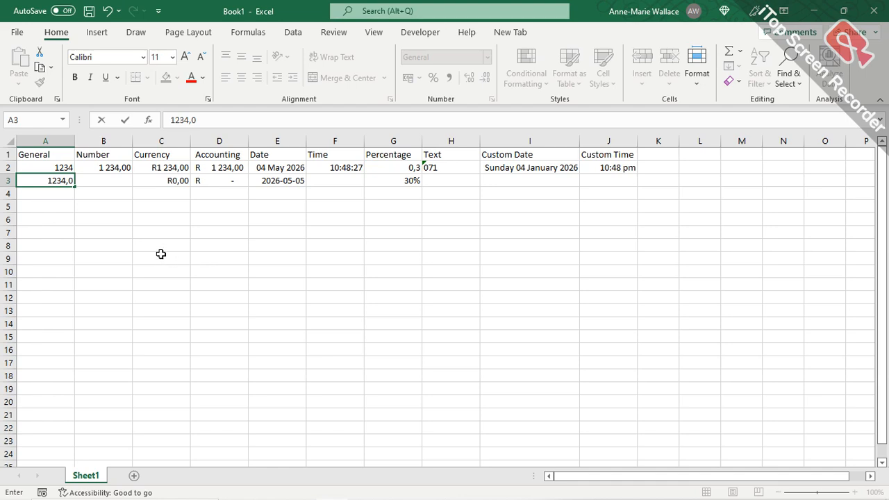
pyautogui.press('Return')
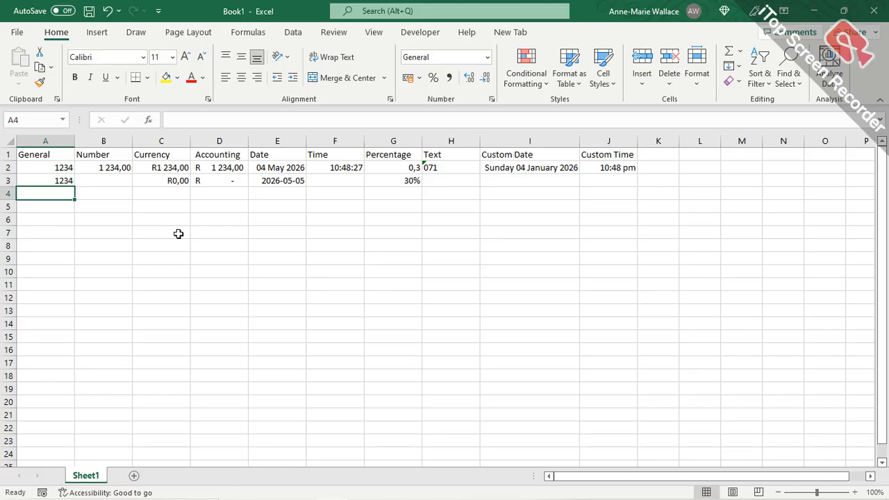
# Enter 071 in cell A4 of the General column and open the stored value for inspection.
pyautogui.write('071')
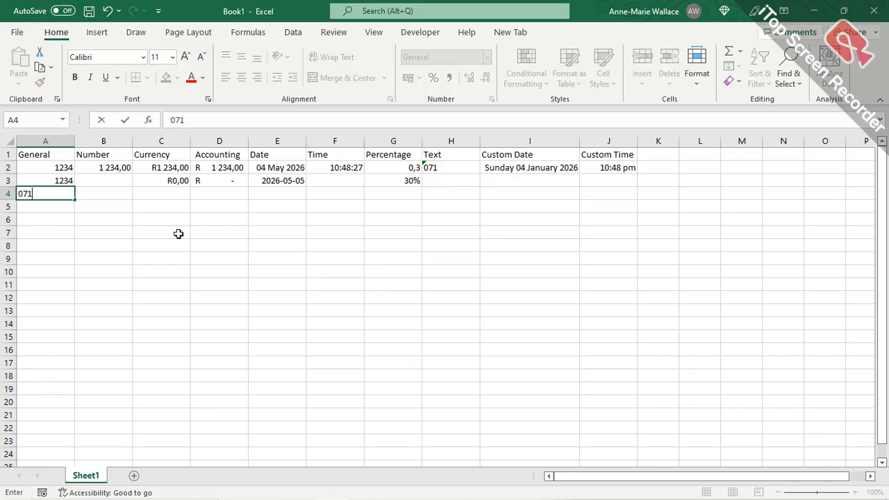
pyautogui.press('Return')
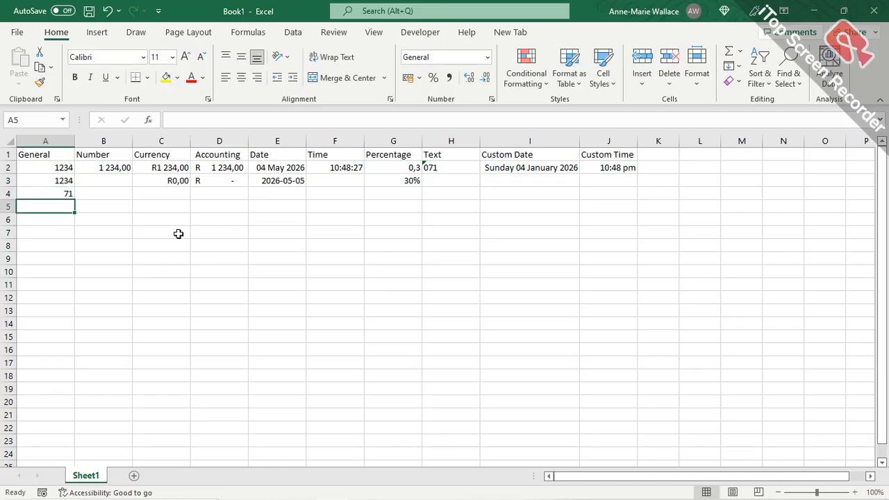
pyautogui.click(45, 195)
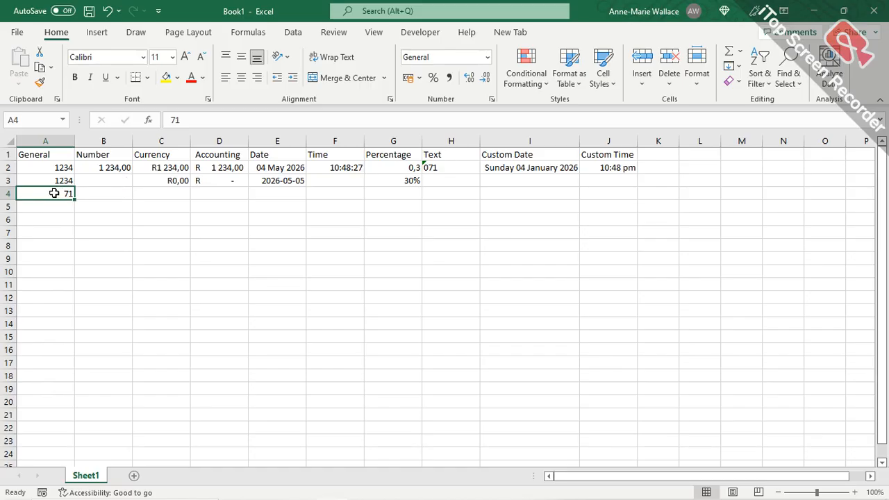
pyautogui.click(174, 120)
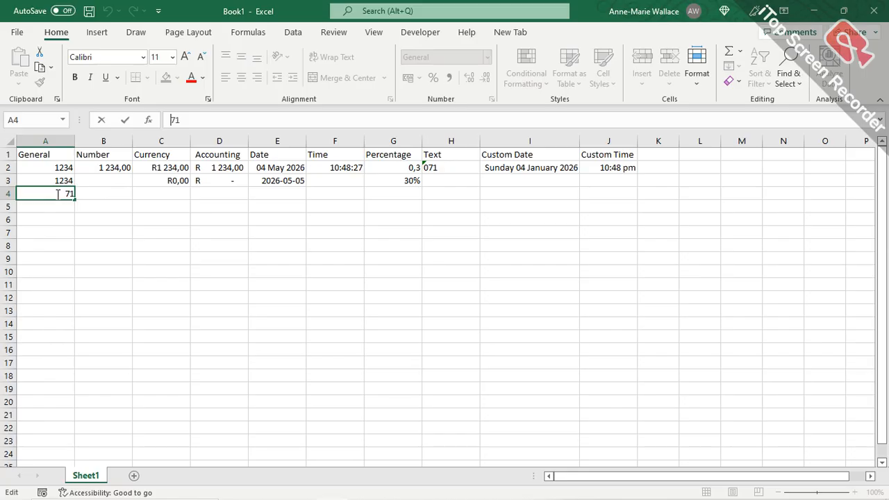
pyautogui.click(101, 167)
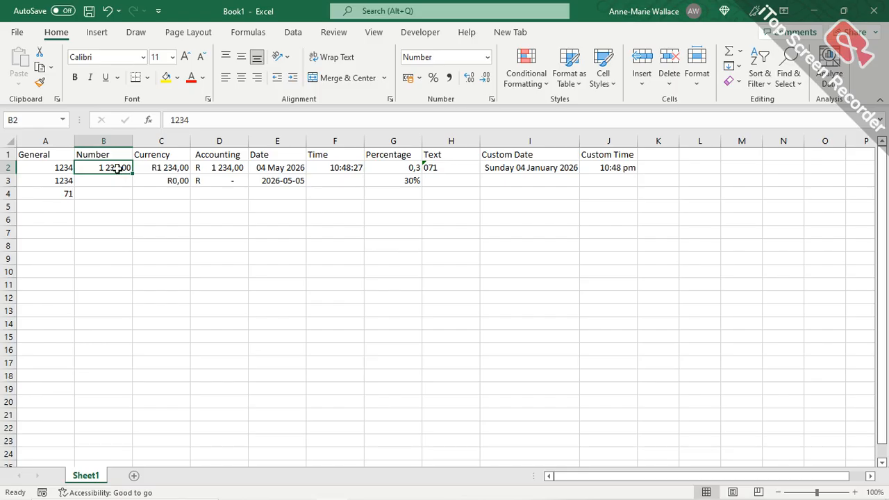
pyautogui.moveTo(116, 169); pyautogui.dragTo(114, 232)
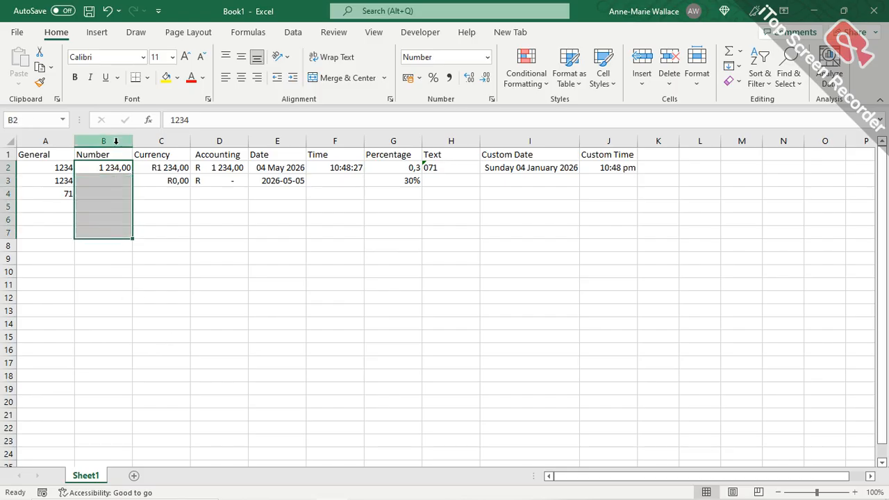
pyautogui.click(116, 141)
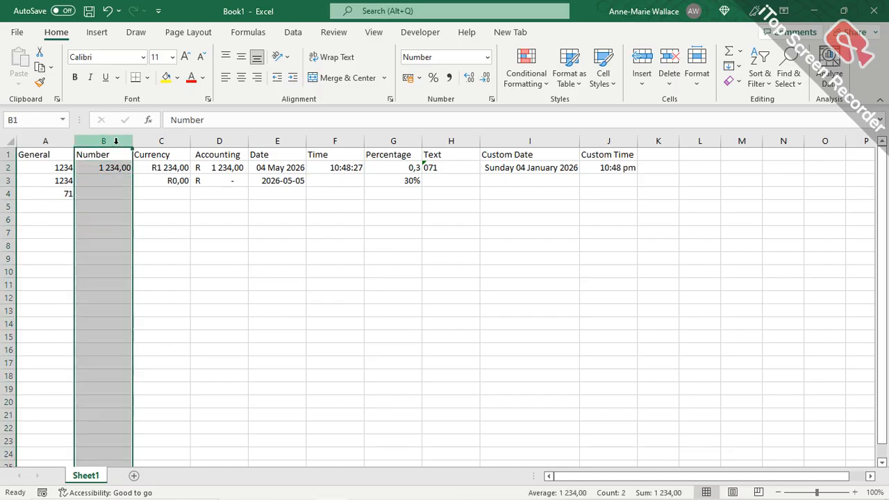
pyautogui.click(108, 209)
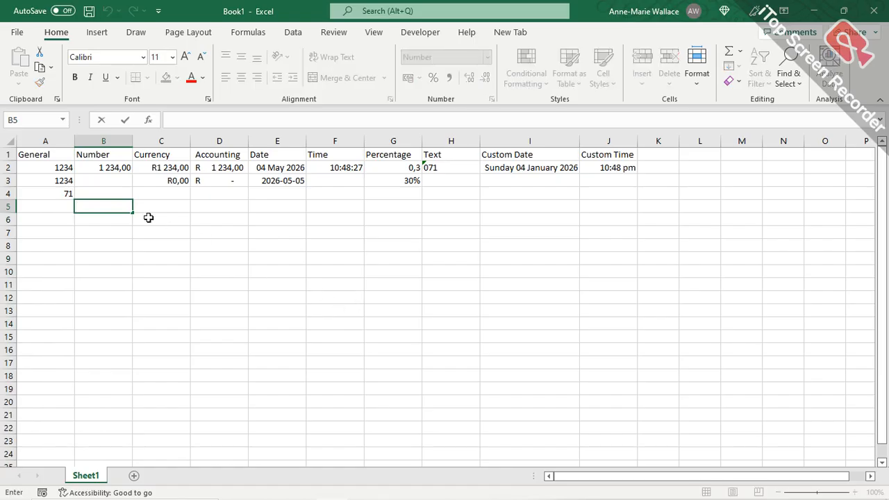
pyautogui.click(200, 222)
pyautogui.moveTo(93, 204); pyautogui.dragTo(340, 332)
pyautogui.scroll(-1, 272, 344)
pyautogui.scroll(1, 264, 327)
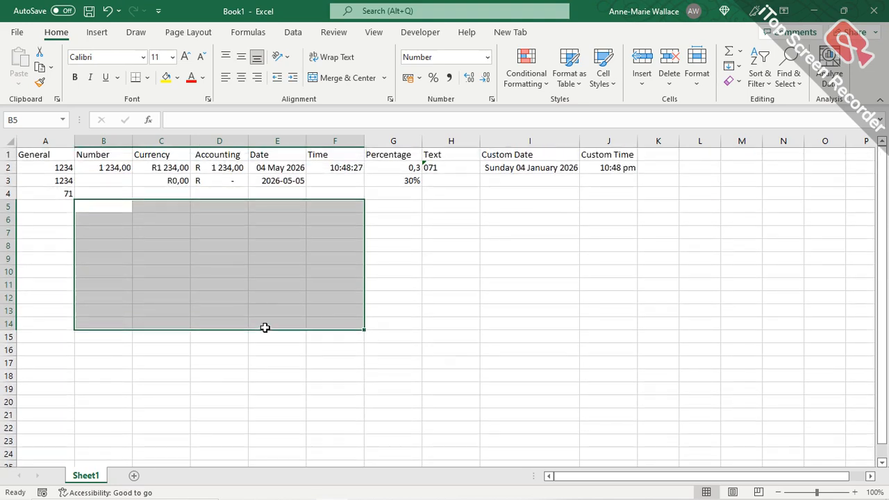
pyautogui.moveTo(93, 207); pyautogui.dragTo(109, 333)
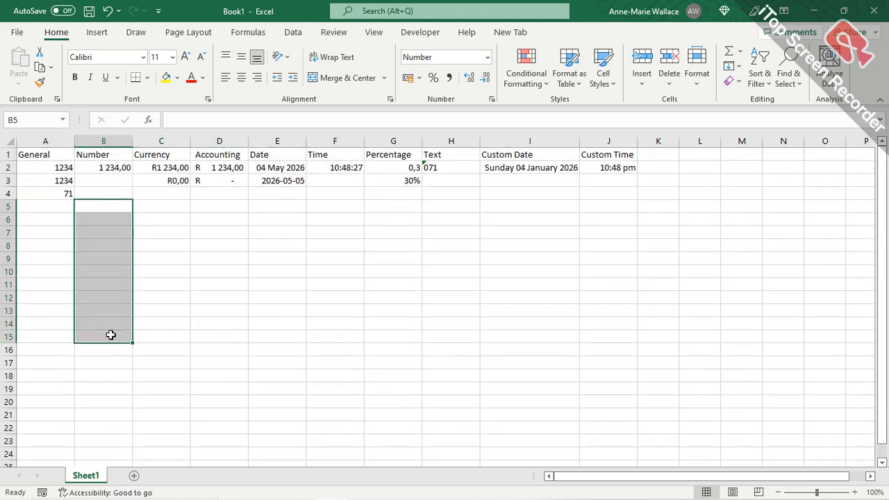
pyautogui.click(107, 205)
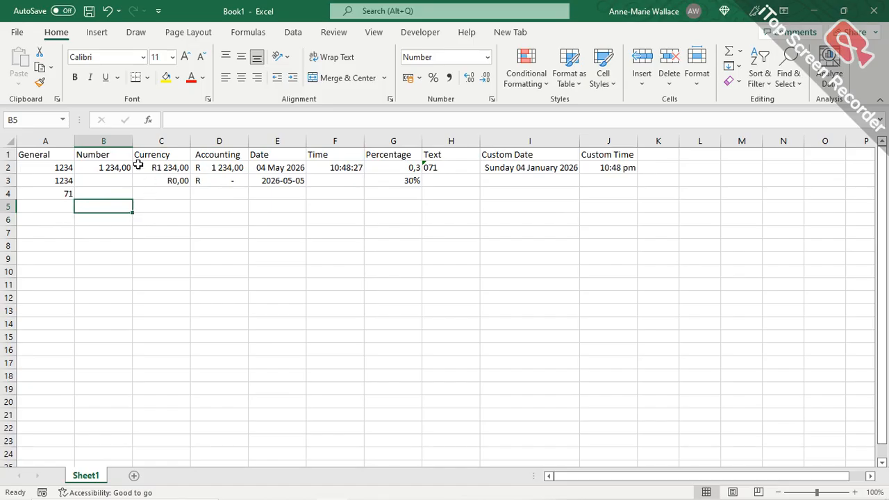
# Format the whole of column B as Number with 2 decimal places and the 1000 separator.
pyautogui.click(108, 136)
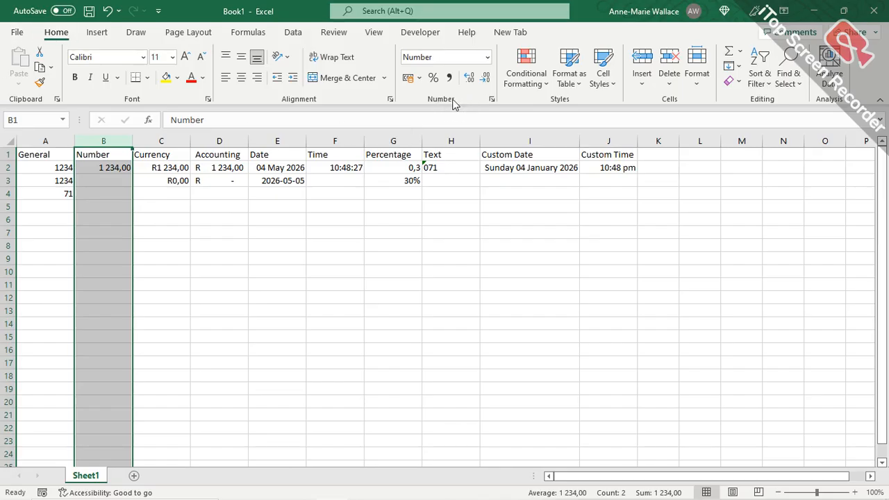
pyautogui.click(492, 101)
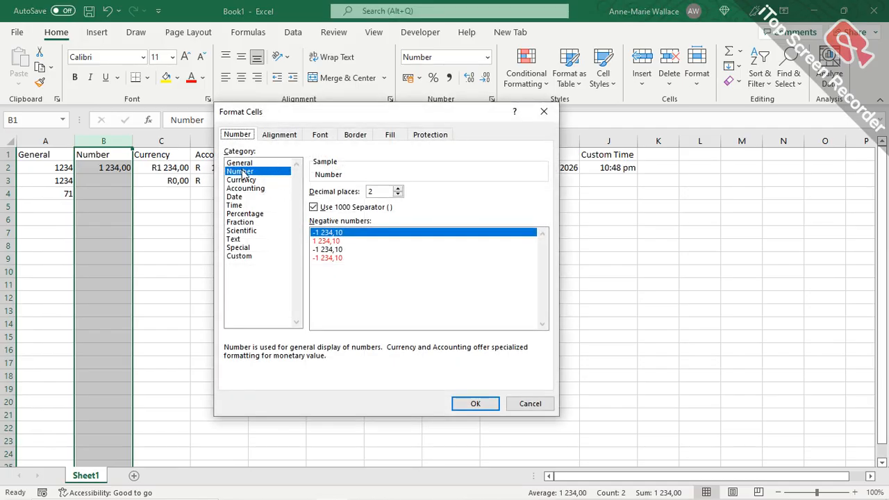
pyautogui.click(398, 190)
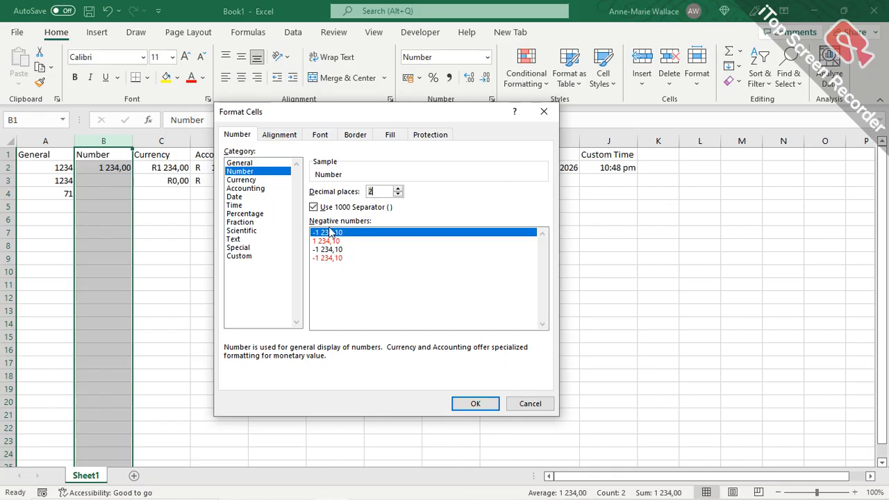
pyautogui.click(314, 207)
pyautogui.click(314, 207)
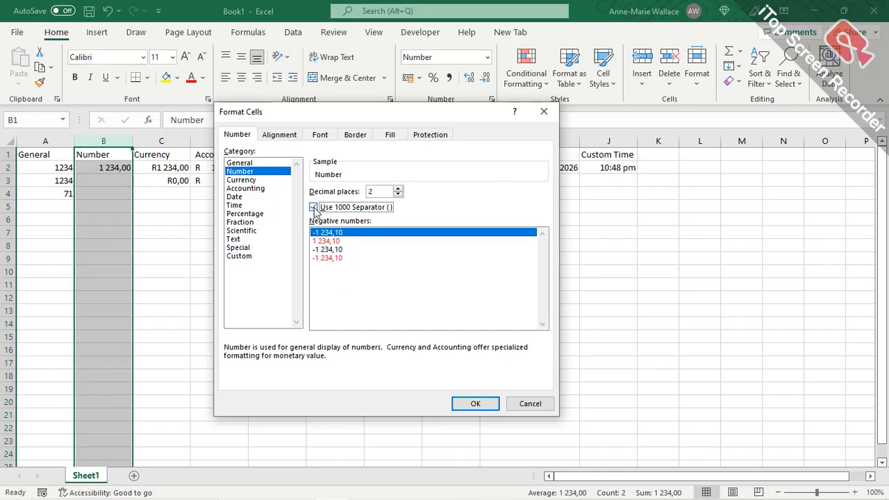
pyautogui.click(479, 403)
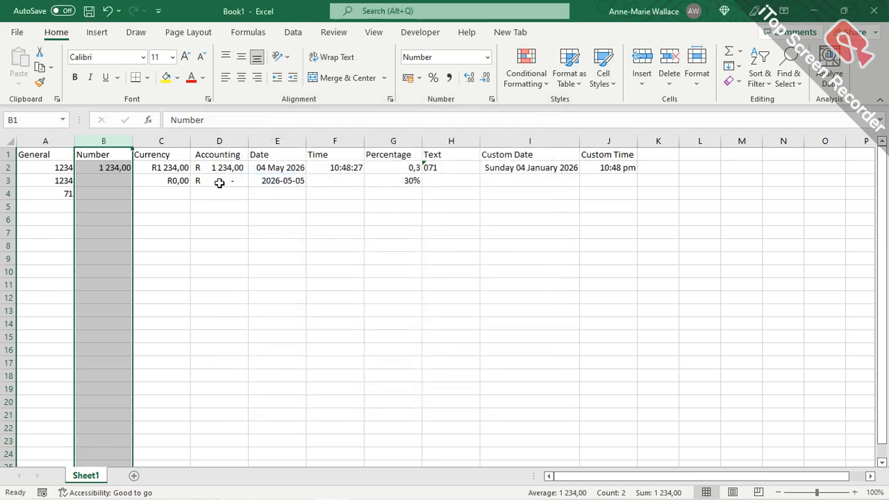
# Enter 4567 in cell B3 of the Number column.
pyautogui.click(111, 182)
pyautogui.write('4567')
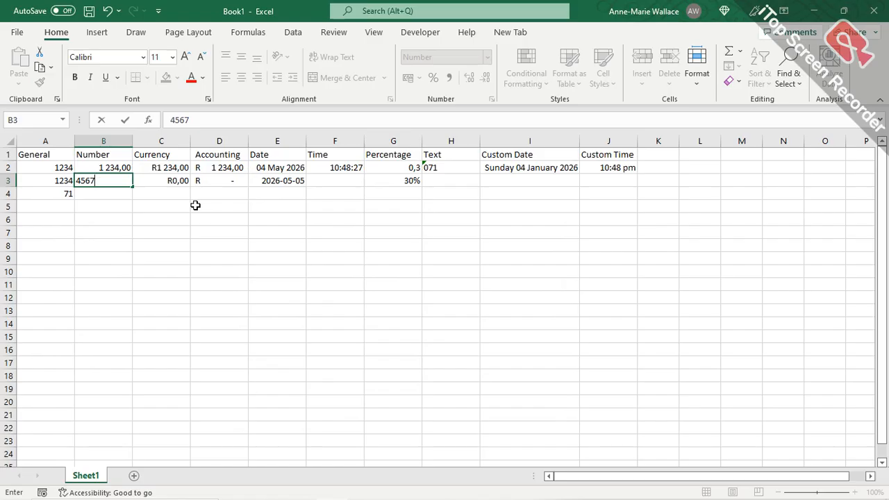
pyautogui.press('Return')
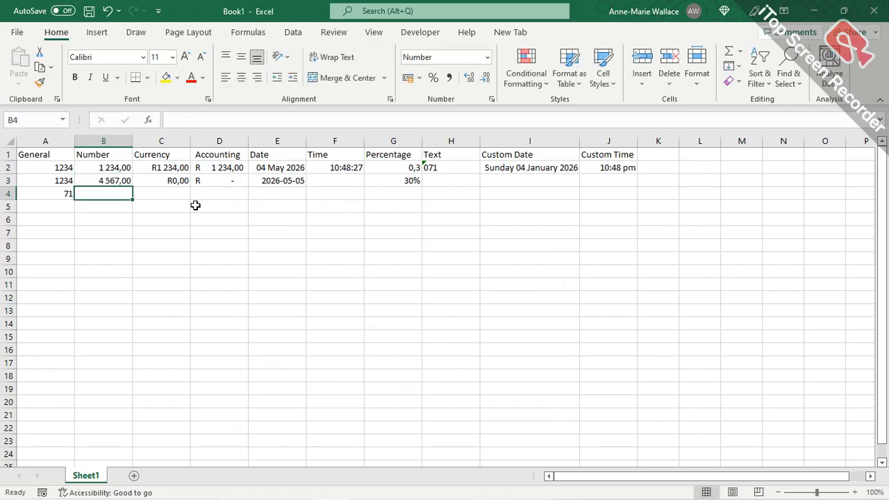
# Replace the value in cell B3 with 4567,89.
pyautogui.click(123, 181)
pyautogui.write('4567,89')
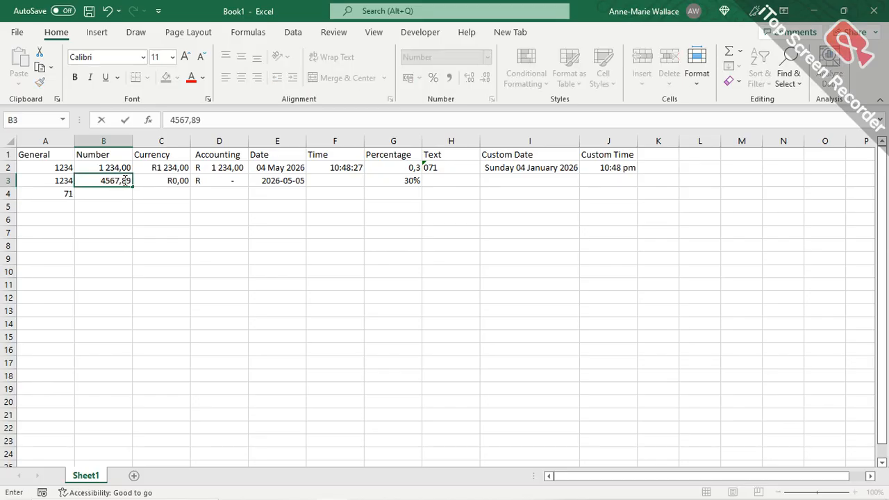
pyautogui.press('Return')
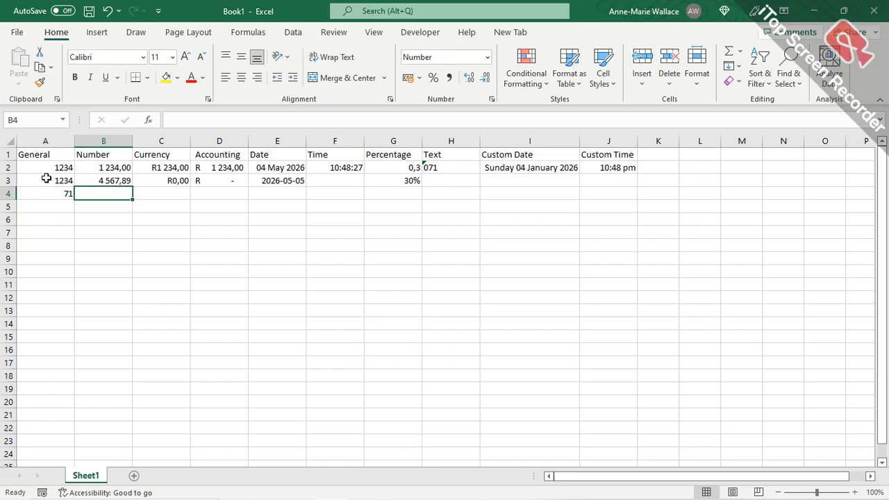
# Enter 1234,01 in cell A3 of the General column.
pyautogui.click(45, 179)
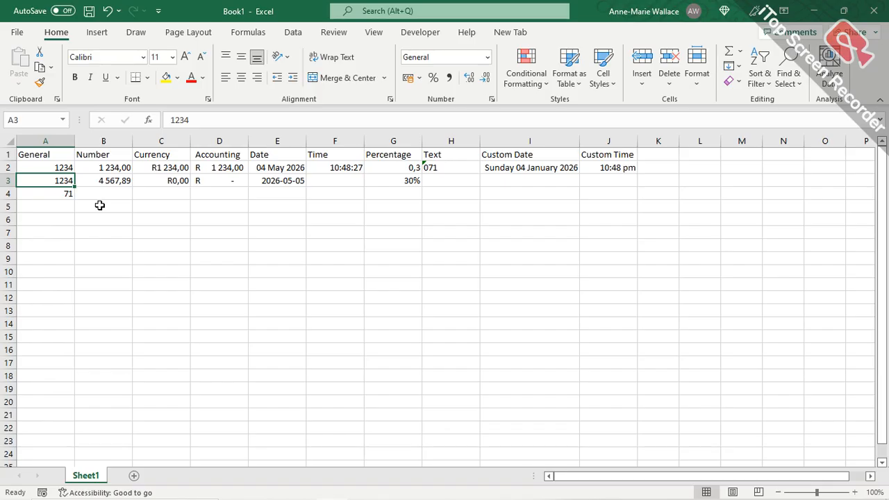
pyautogui.write('1234,0')
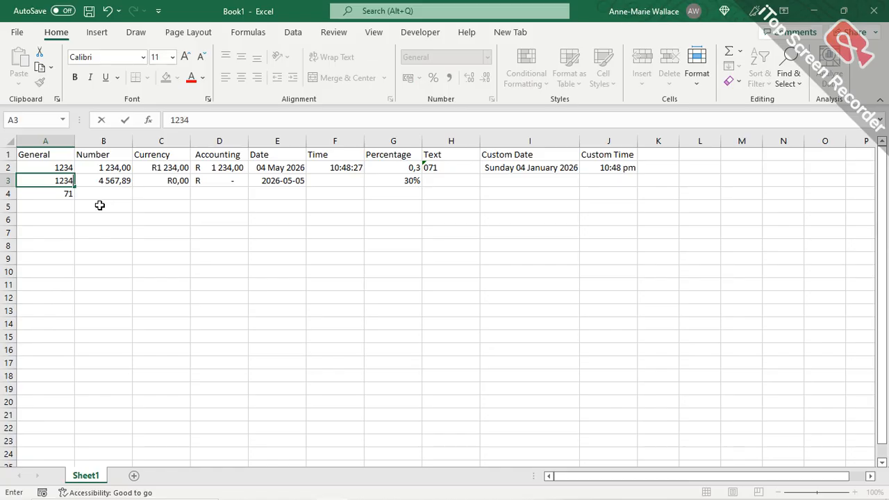
pyautogui.write('1')
pyautogui.press('Return')
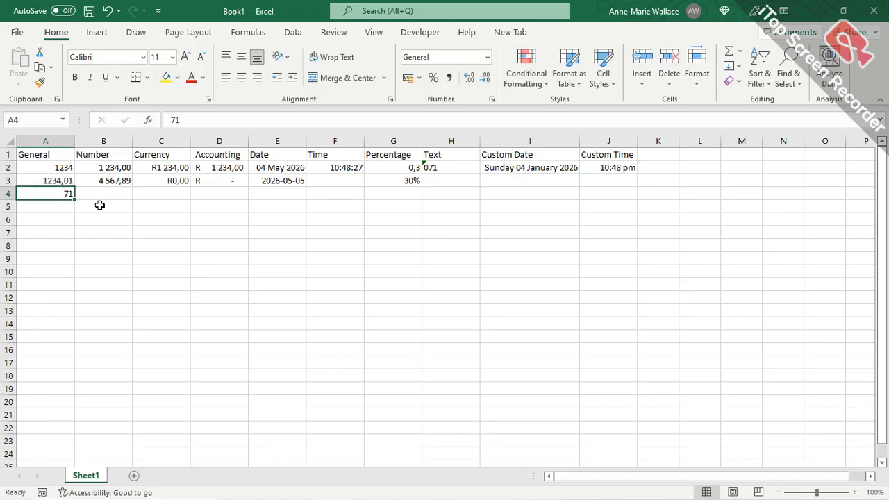
# Edit the value in cell A3 so its last decimal is zero, making it 1234,00.
pyautogui.click(66, 179)
pyautogui.click(236, 123)
pyautogui.press('BackSpace')
pyautogui.write('0')
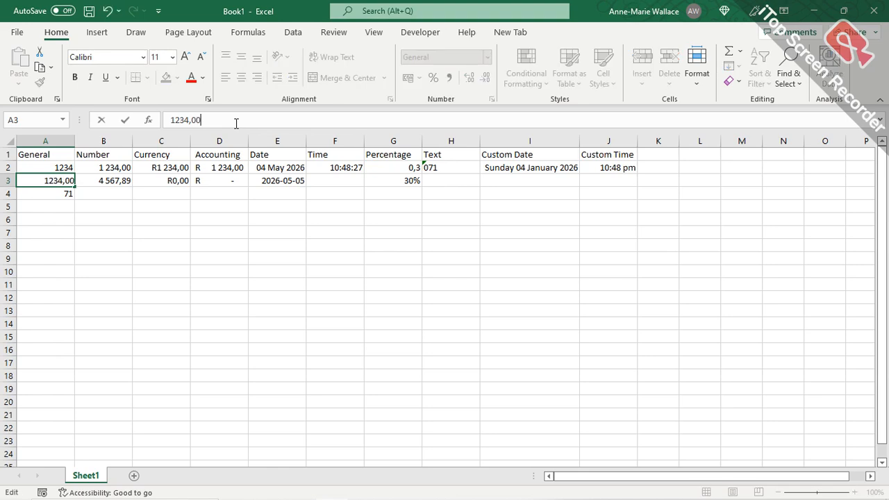
pyautogui.press('Return')
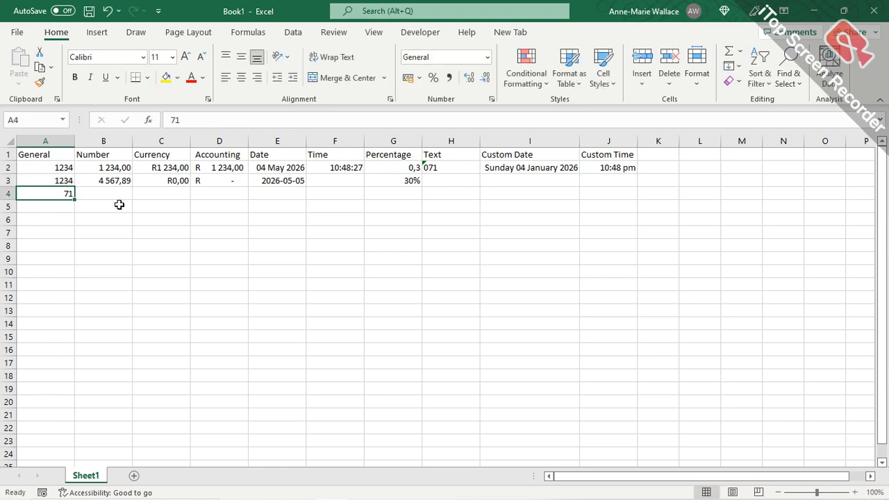
# Compare the number formats of the Currency and Accounting columns and select the Currency value in cell C2.
pyautogui.click(163, 140)
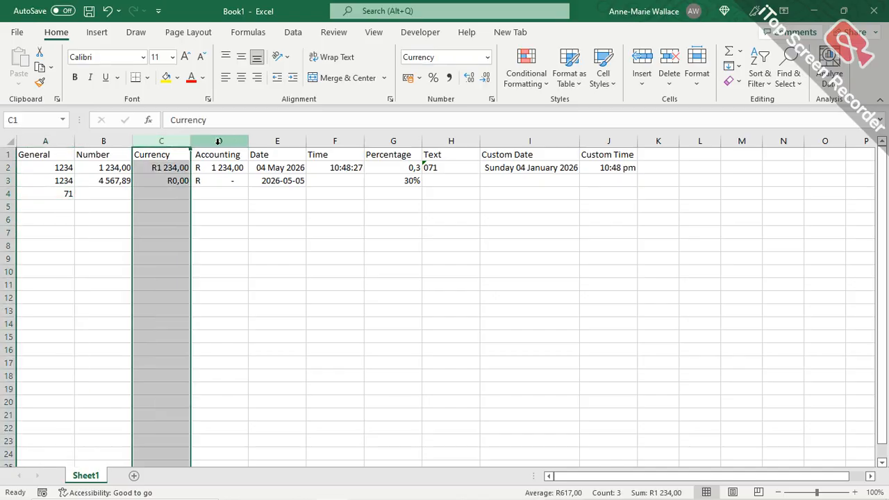
pyautogui.click(213, 142)
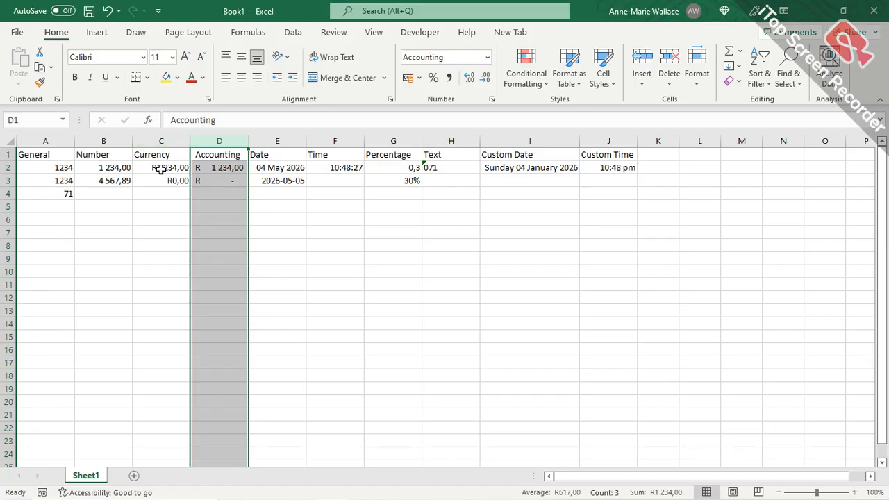
pyautogui.click(157, 169)
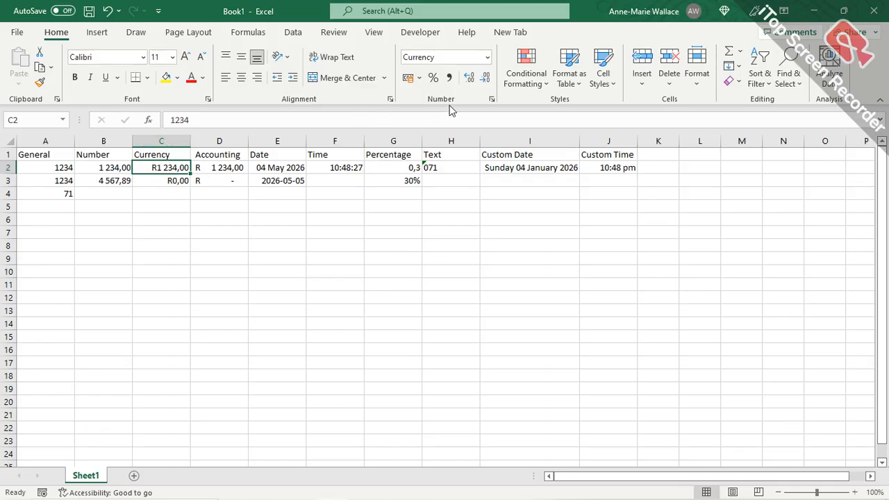
# Format the Currency column C with the Currency number format, using 2 decimal places and the R symbol.
pyautogui.click(162, 140)
pyautogui.rightClick(162, 141)
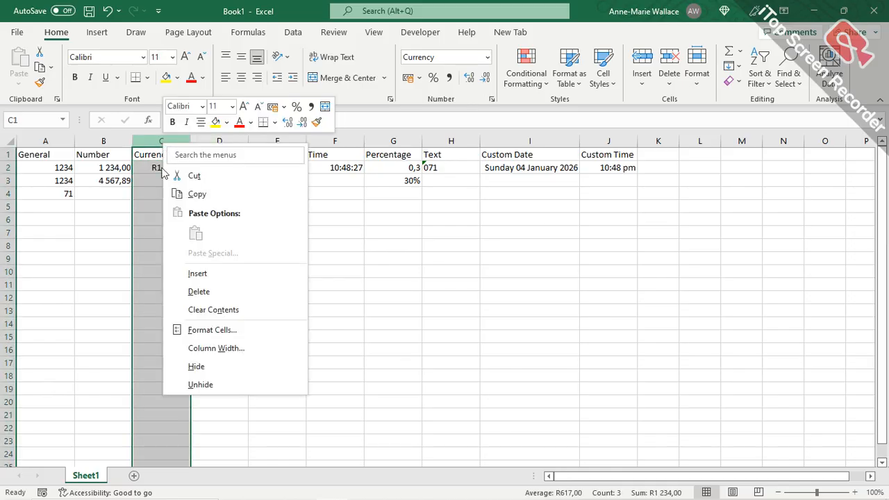
pyautogui.click(243, 327)
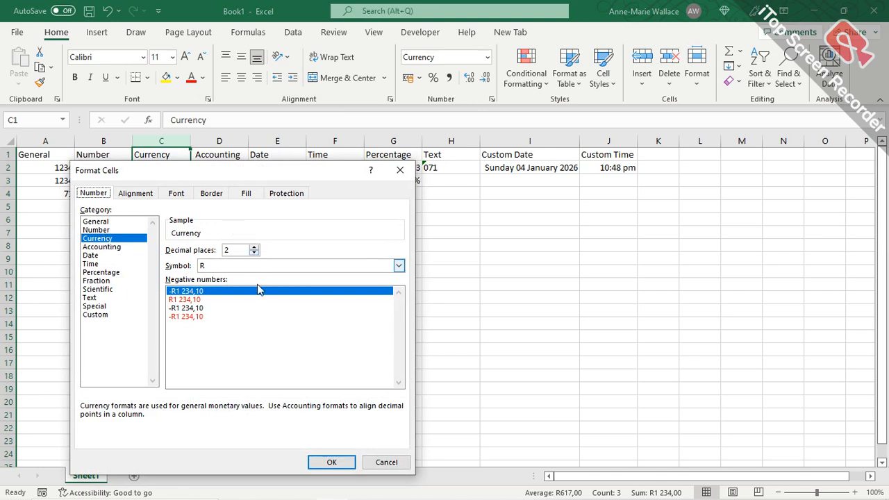
pyautogui.click(399, 266)
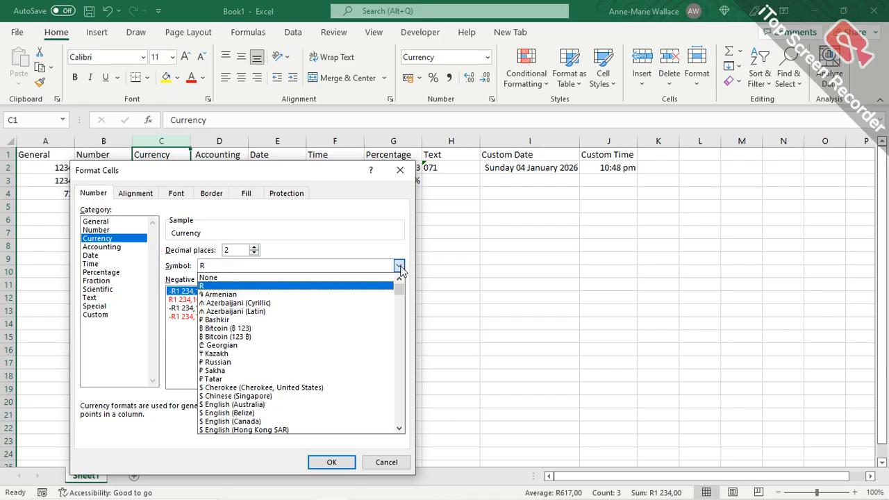
pyautogui.click(374, 290)
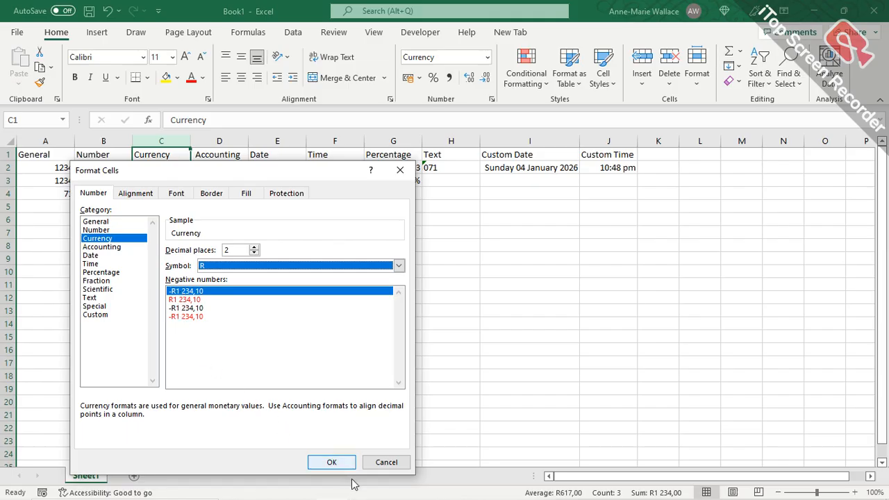
pyautogui.click(332, 462)
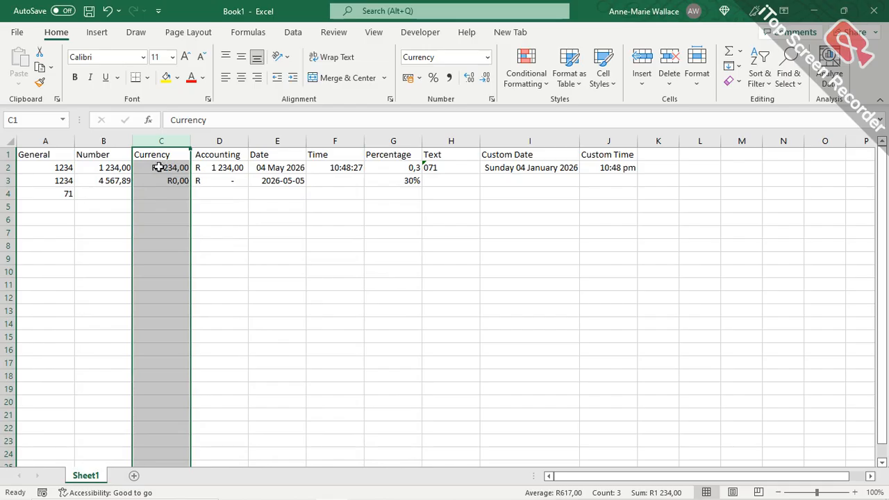
# Enter 123456789 in cell C2 and autofit the width of column C to its contents.
pyautogui.click(159, 166)
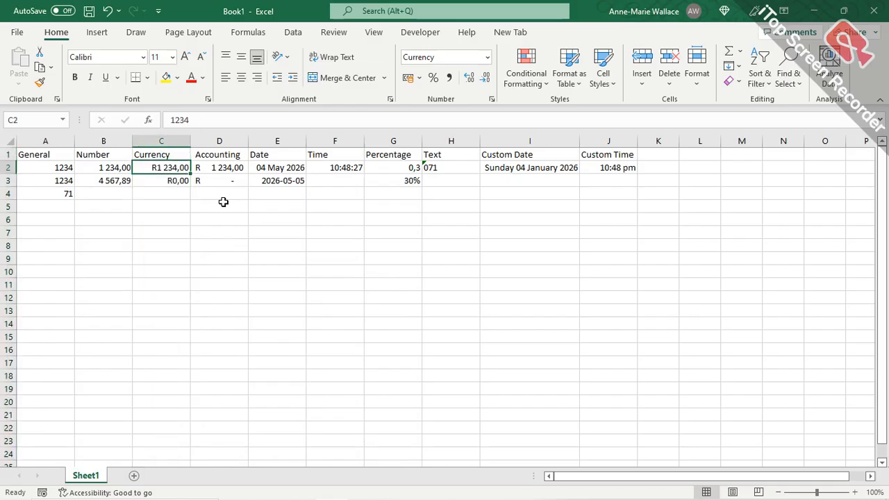
pyautogui.write('123456789')
pyautogui.press('Return')
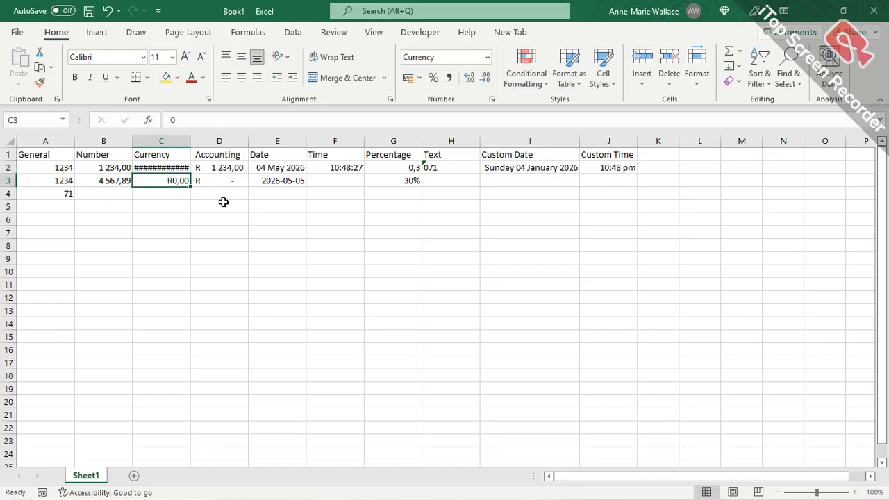
pyautogui.doubleClick(190, 141)
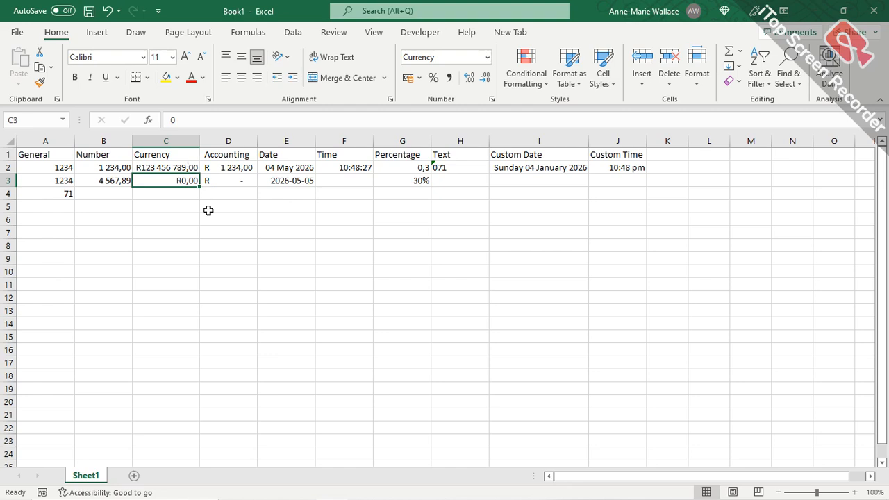
# Undo the width change of column C and the last value entered in cell C2.
pyautogui.hotkey('ctrl', 'z')
pyautogui.hotkey('ctrl', 'z')
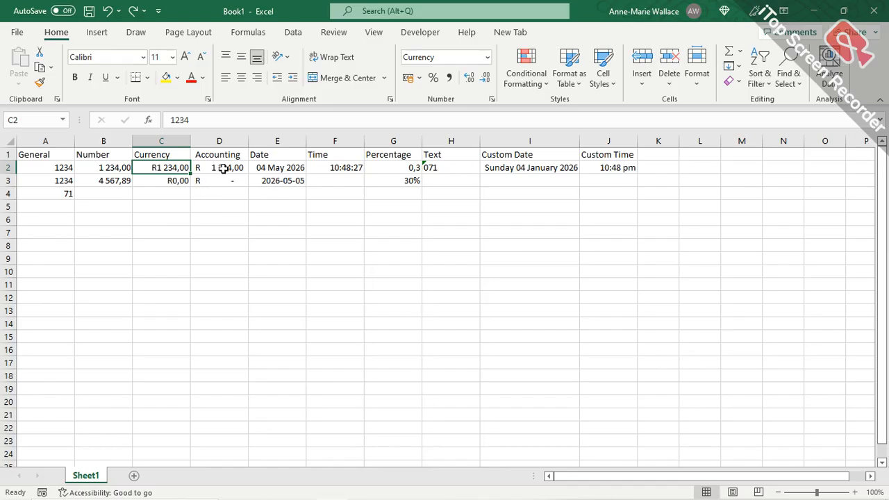
# Format the Accounting column D with the Accounting number format, using 2 decimal places and the R symbol.
pyautogui.click(220, 146)
pyautogui.rightClick(220, 146)
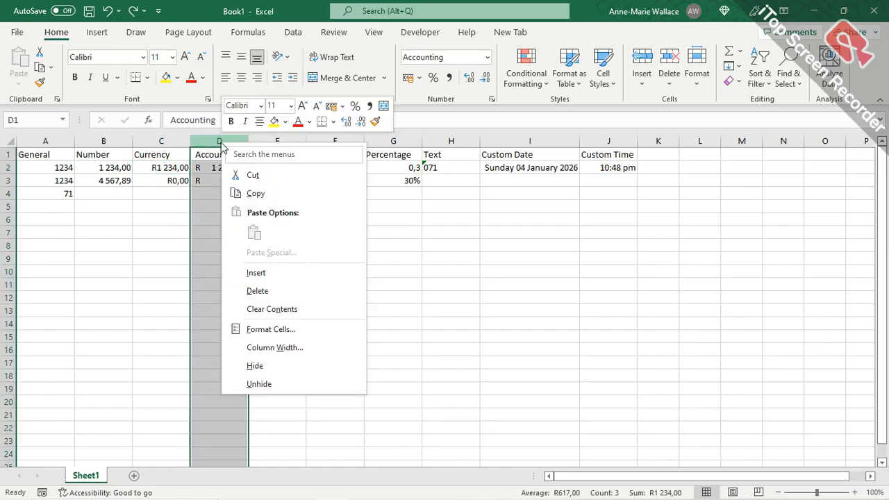
pyautogui.click(287, 331)
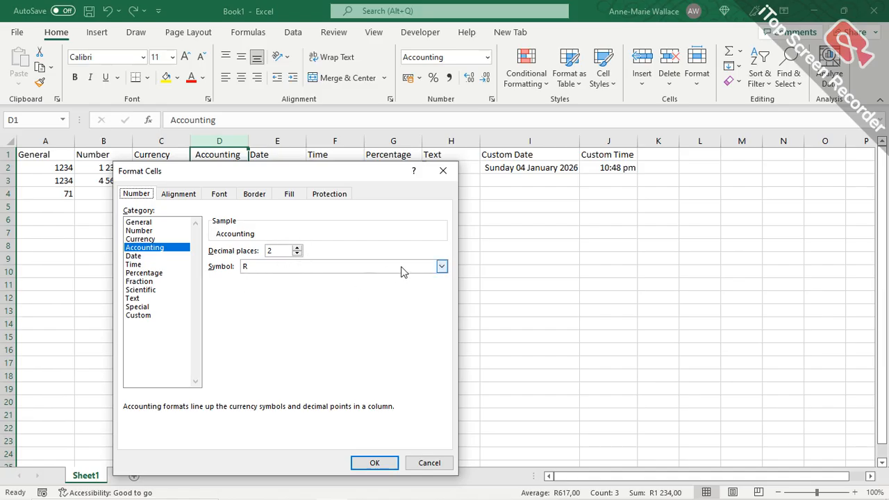
pyautogui.click(443, 267)
pyautogui.click(443, 267)
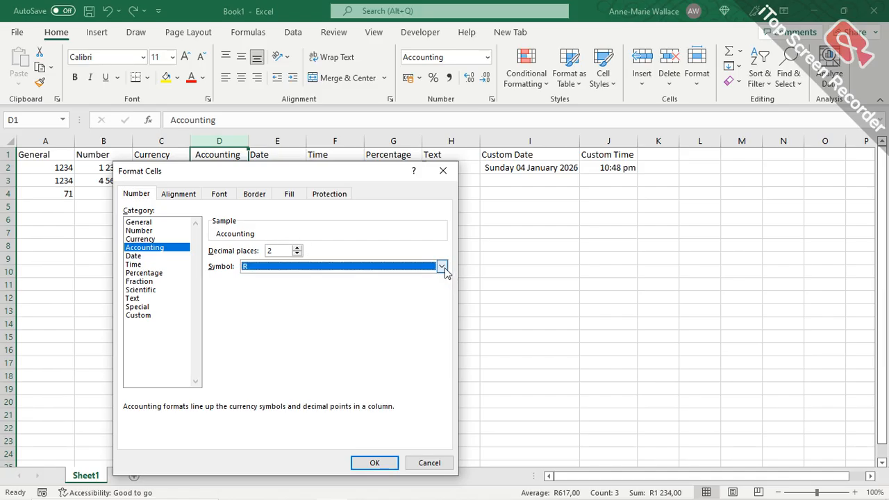
pyautogui.click(383, 463)
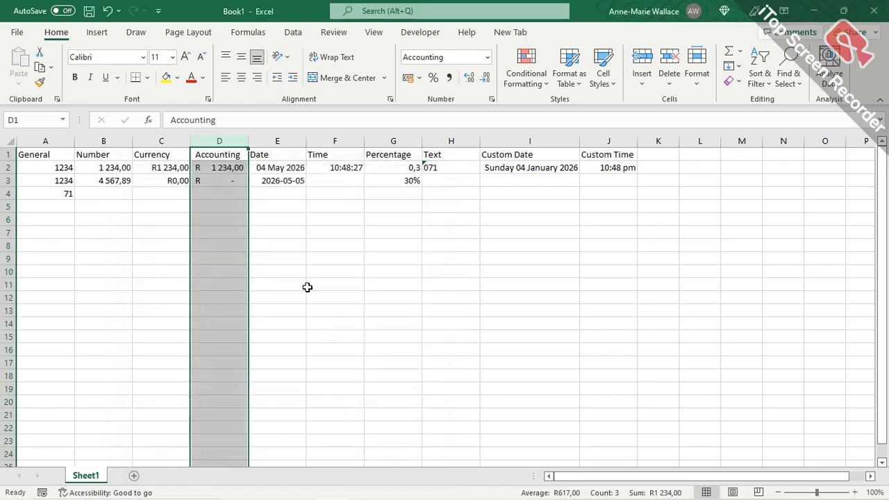
# Enter 0 in cell C3 of the Currency column and in cell D3 of the Accounting column.
pyautogui.click(171, 182)
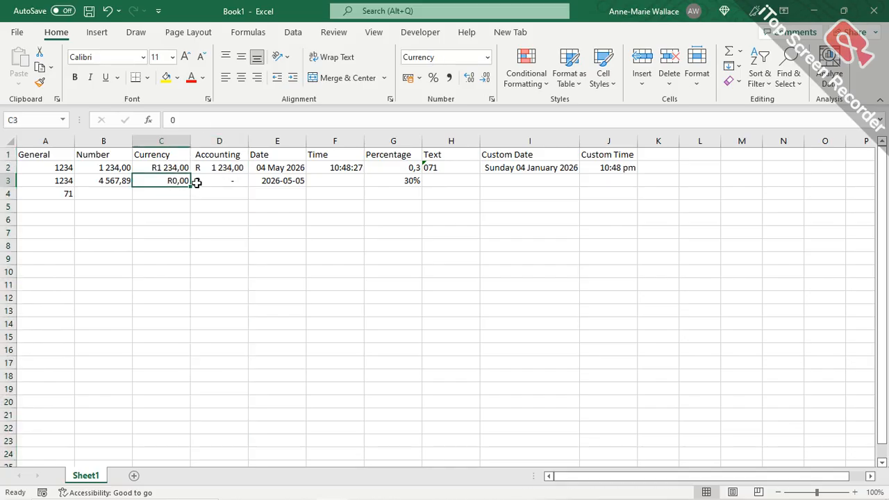
pyautogui.write('0')
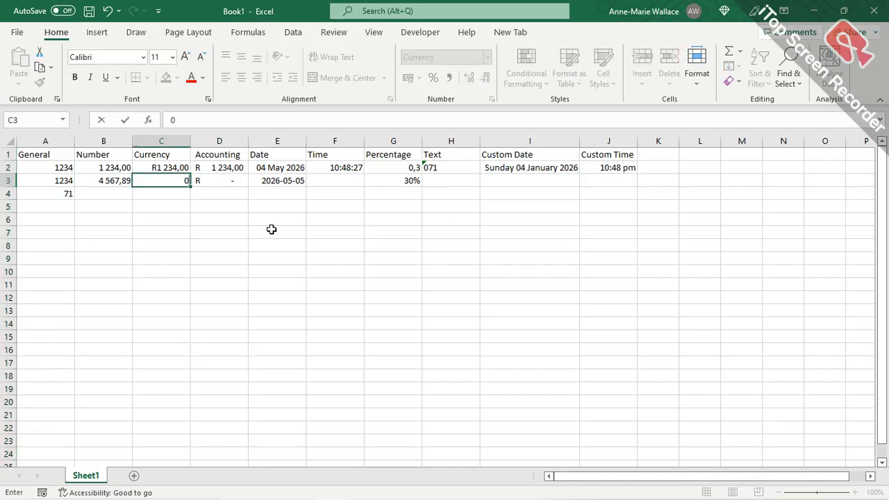
pyautogui.press('Return')
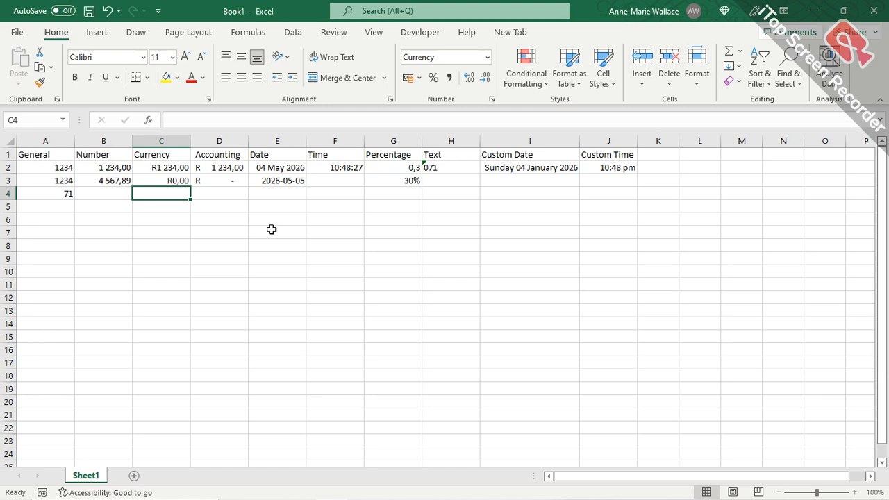
pyautogui.click(234, 182)
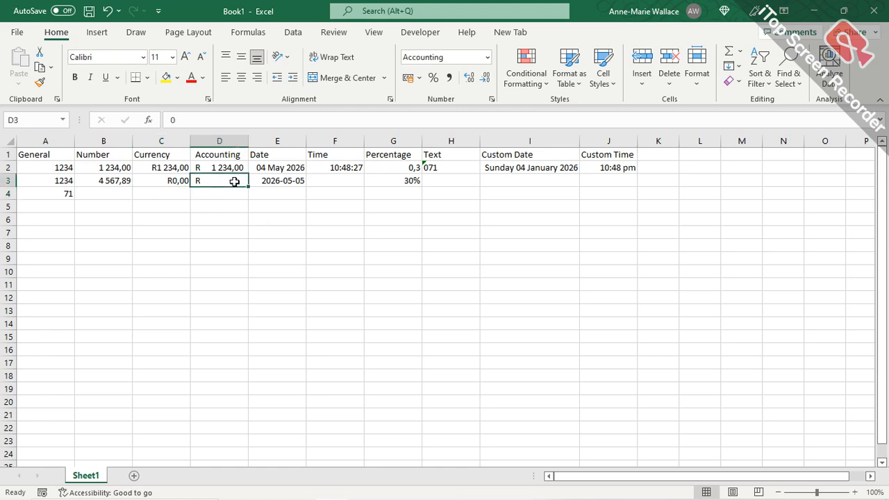
pyautogui.write('0')
pyautogui.press('Return')
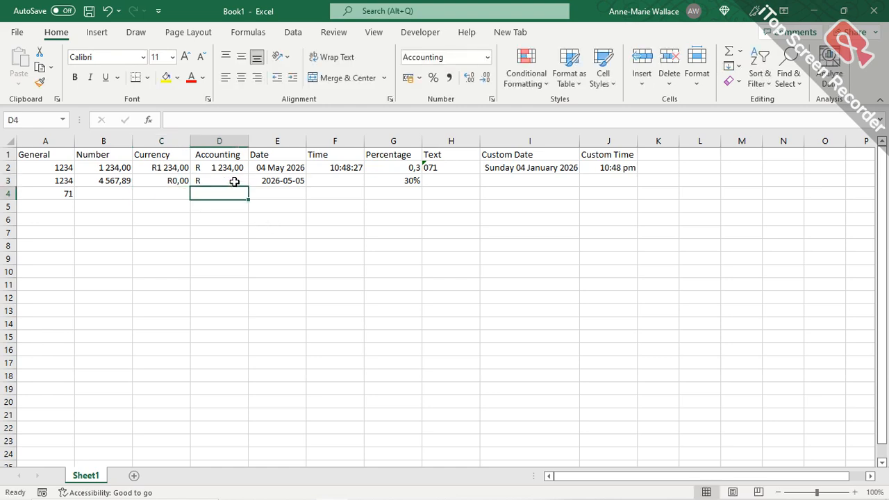
pyautogui.click(236, 182)
pyautogui.click(166, 181)
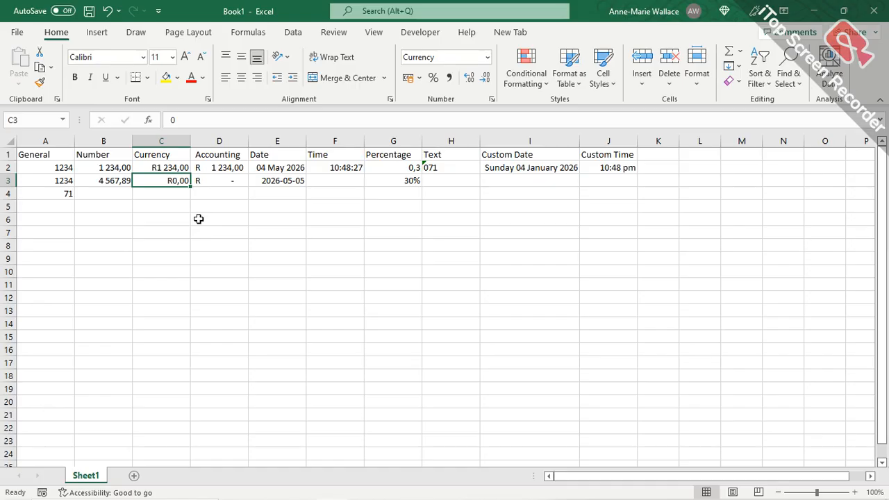
# Format the Date column E with the Date category, type *2012/03/14 and locale English (South Africa).
pyautogui.click(277, 141)
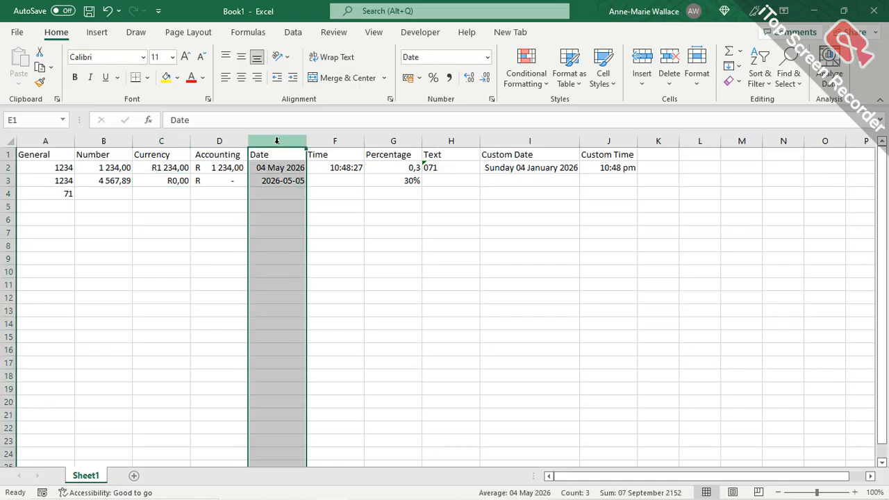
pyautogui.rightClick(277, 141)
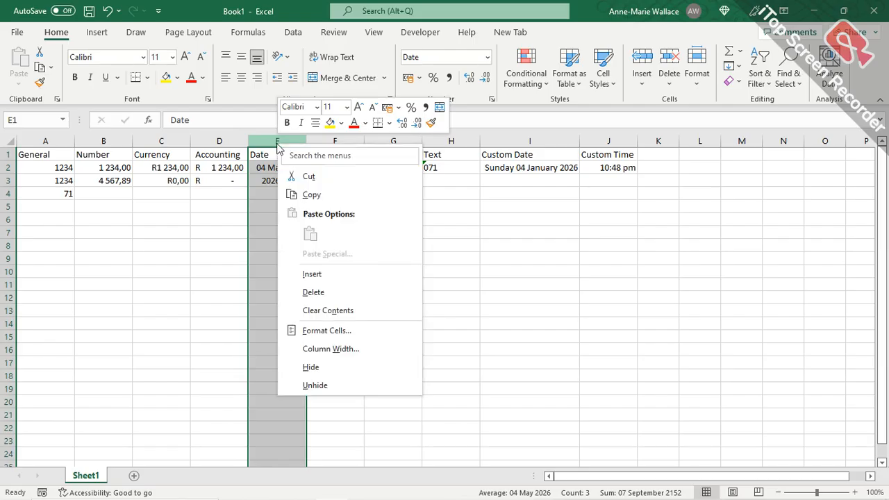
pyautogui.click(336, 334)
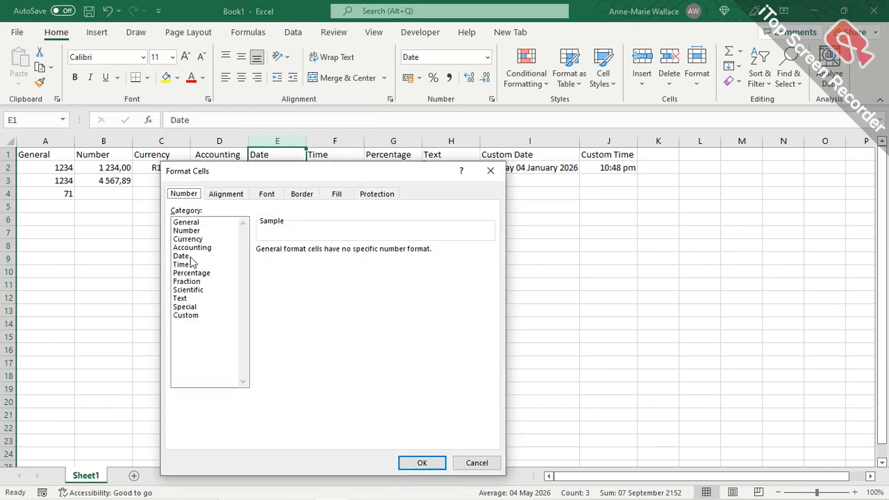
pyautogui.click(189, 257)
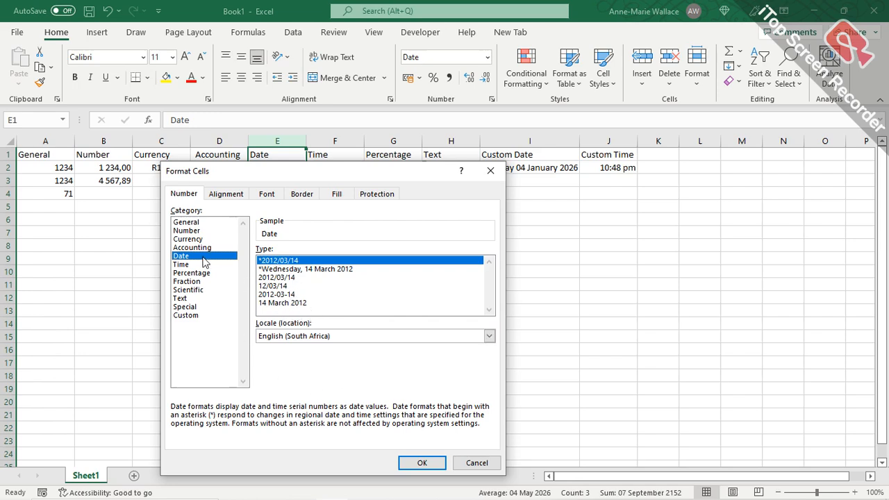
pyautogui.click(425, 463)
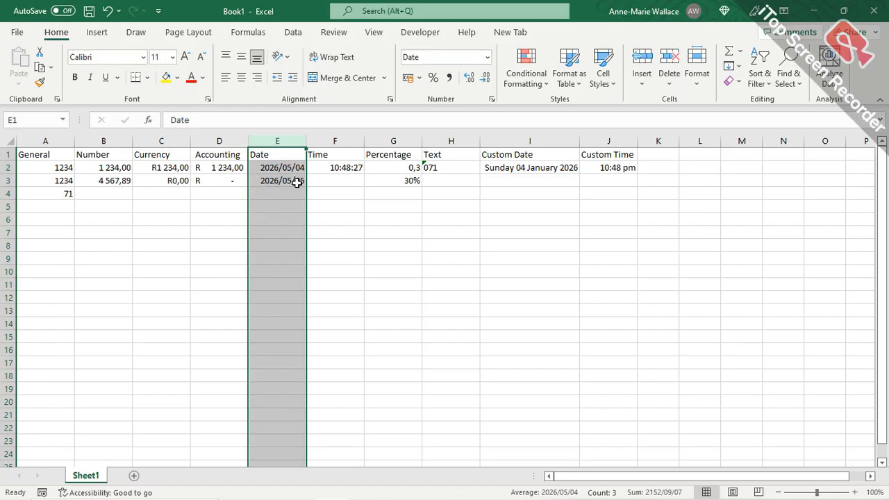
# Enter the date 26/5/6 in cell E4 of the Date column and check its stored value.
pyautogui.click(275, 195)
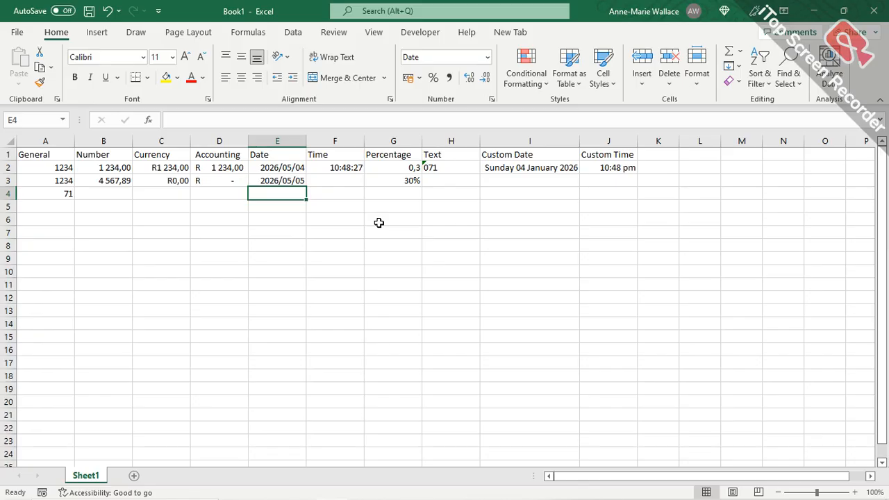
pyautogui.write('26')
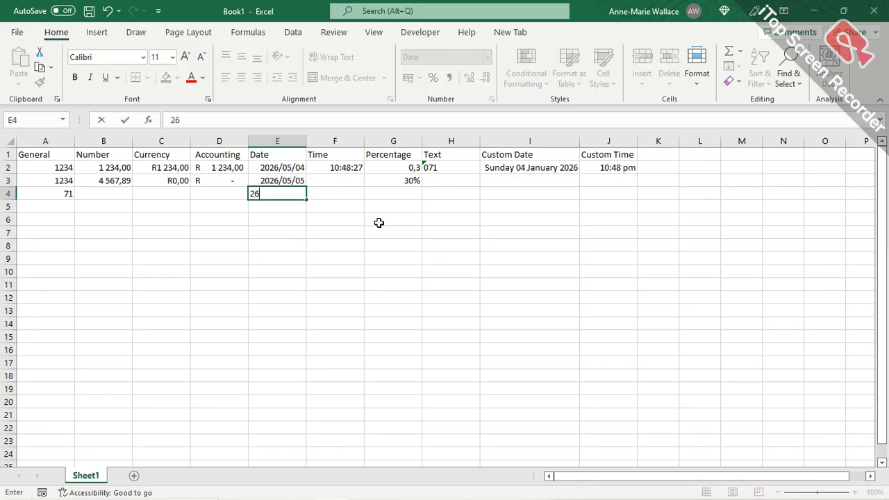
pyautogui.write('/')
pyautogui.write('5/6')
pyautogui.press('Return')
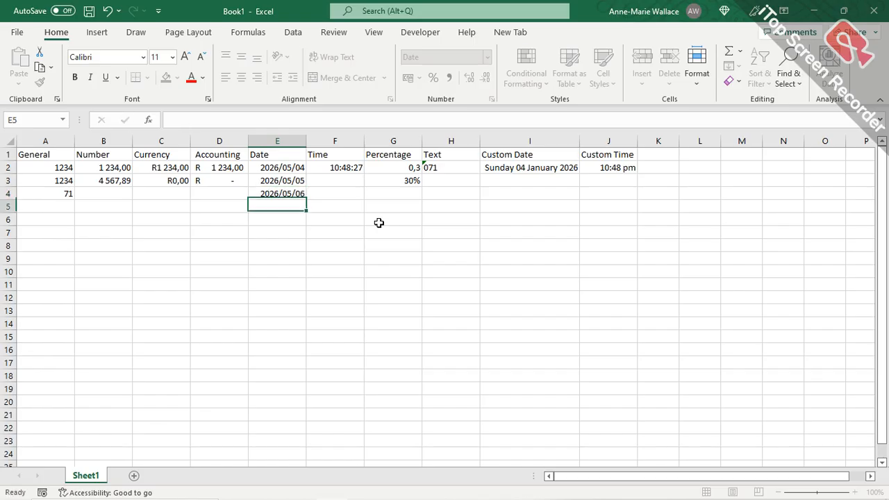
pyautogui.click(287, 195)
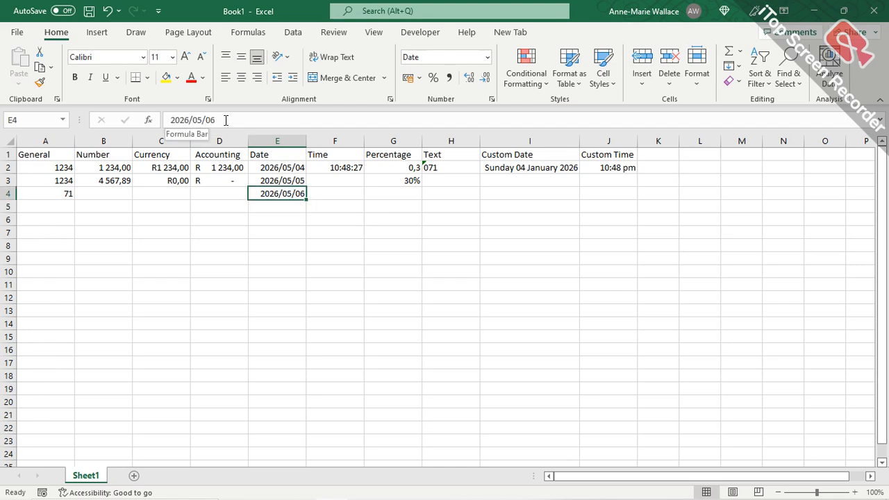
# Enter the text Noon in cell E5 of the Date column.
pyautogui.click(273, 204)
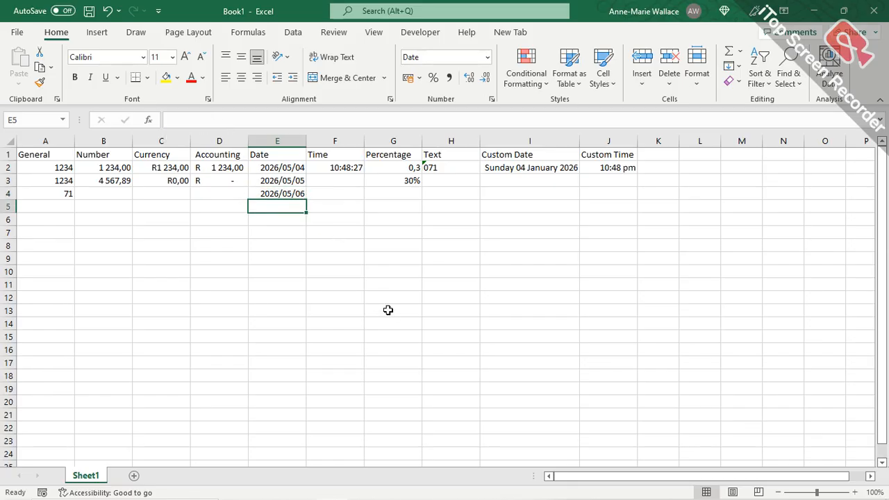
pyautogui.write('Noon')
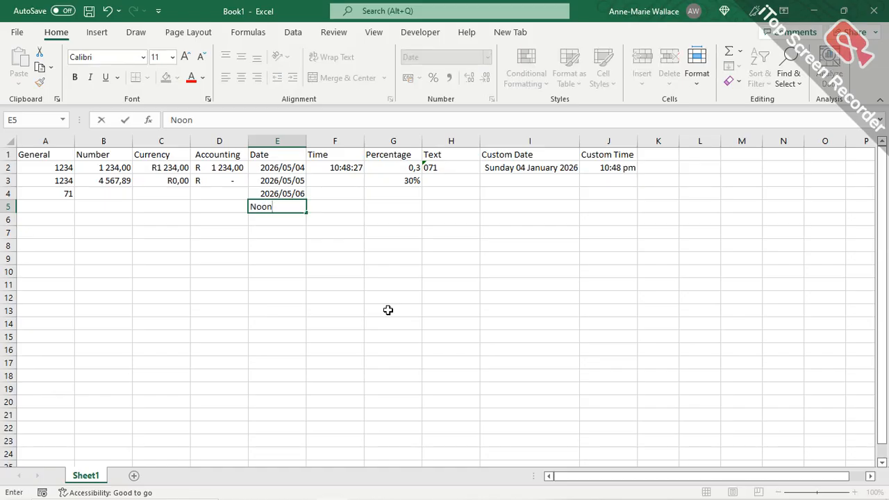
pyautogui.press('Return')
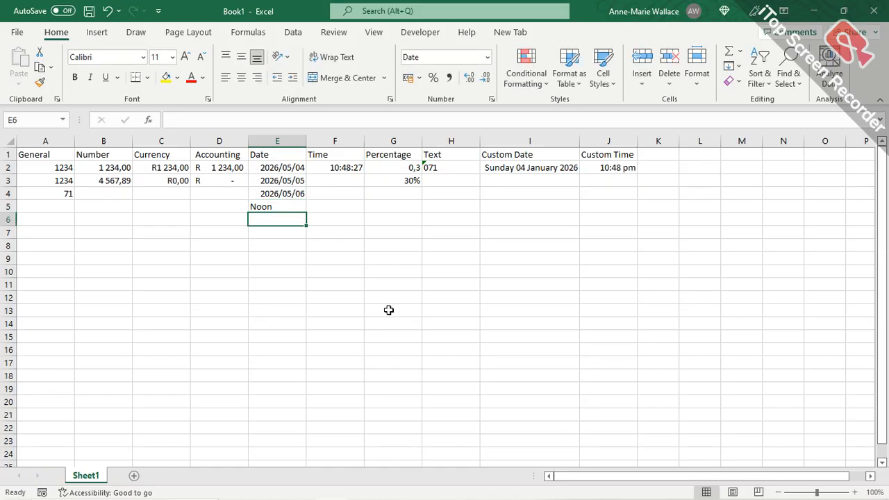
# Replace the content of cell E5 with January 1st and select the cell to check it.
pyautogui.click(280, 207)
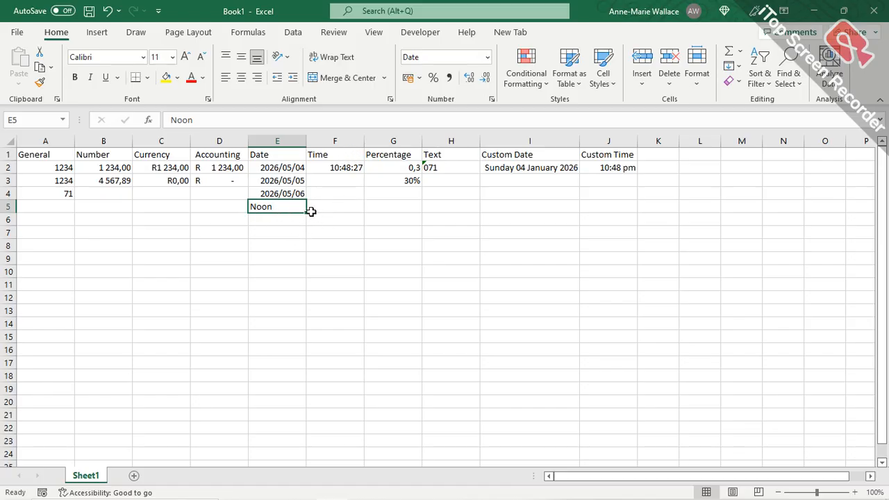
pyautogui.press('Delete')
pyautogui.write('Jan')
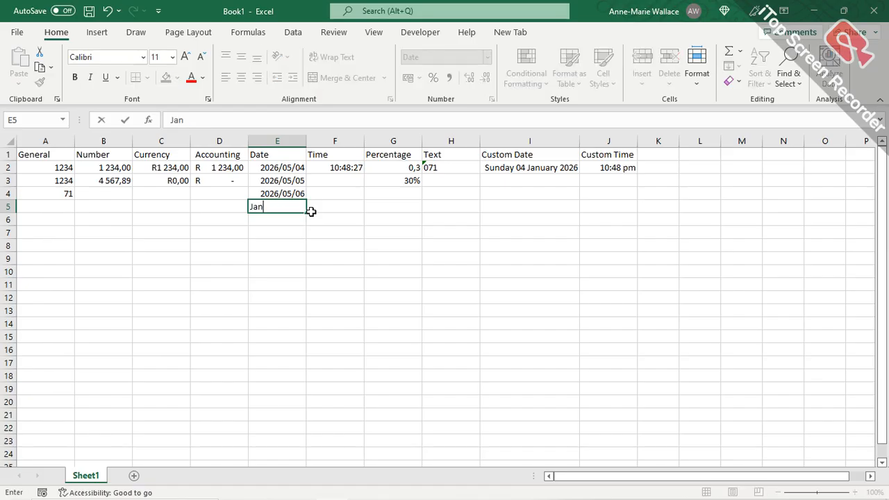
pyautogui.write('uar')
pyautogui.write('1st')
pyautogui.press('Return')
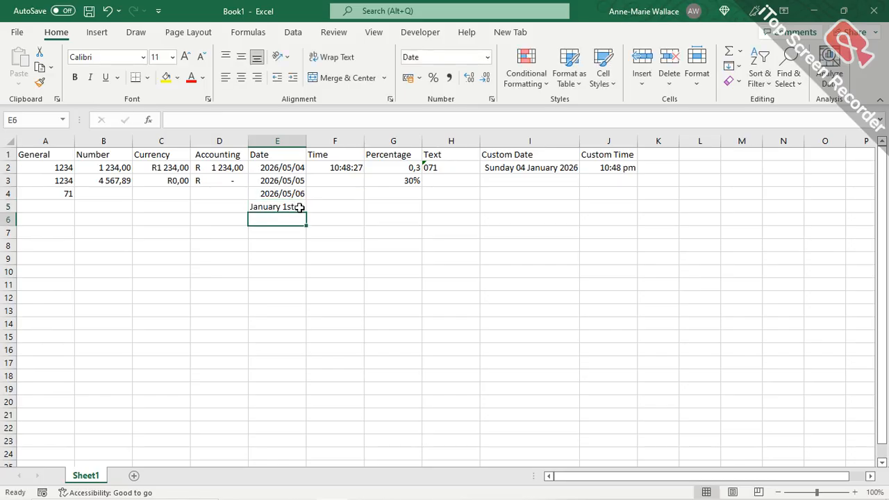
pyautogui.click(293, 206)
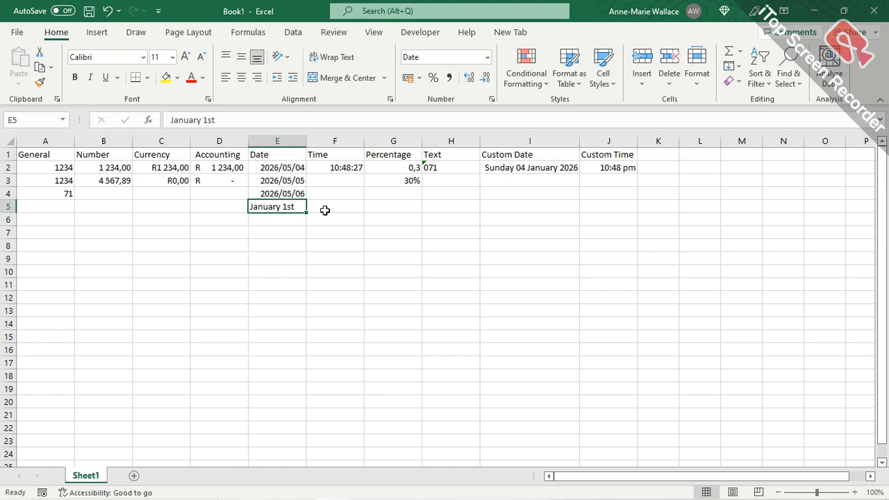
# Clear the contents of cells E5 and E4 in the Date column.
pyautogui.press('Delete')
pyautogui.click(284, 194)
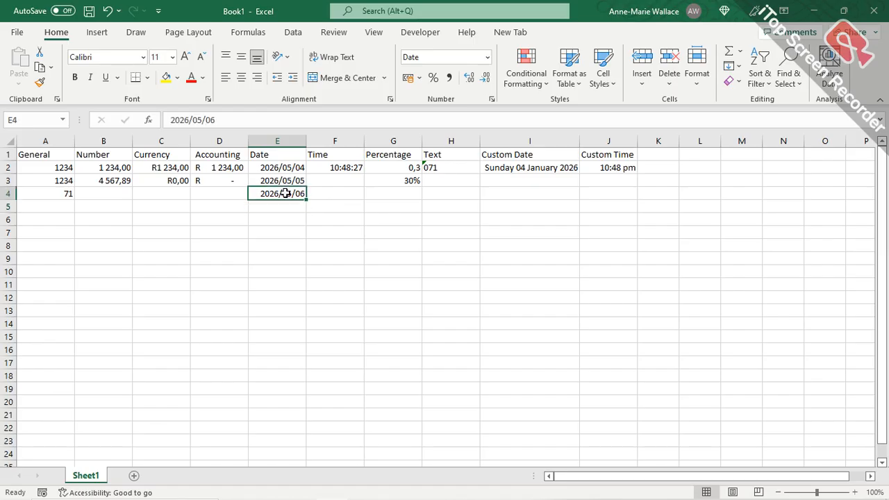
pyautogui.press('Delete')
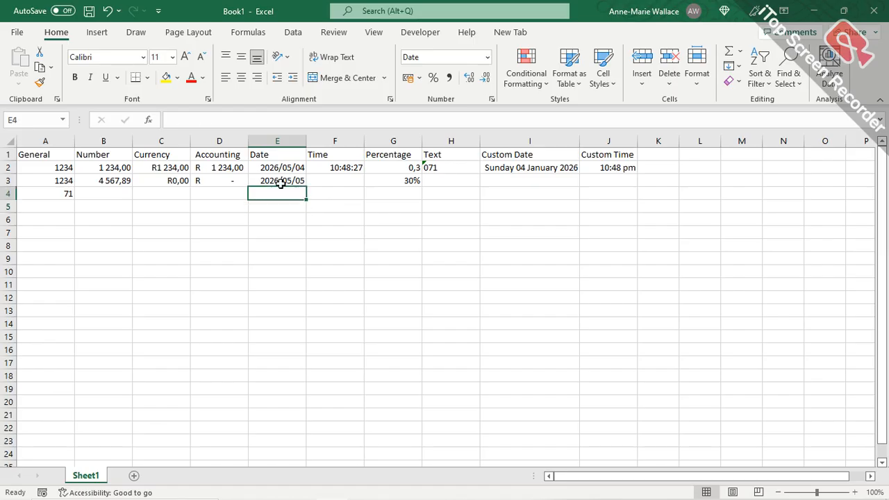
# Format the Date column E with the date type 14 March 2012.
pyautogui.click(276, 141)
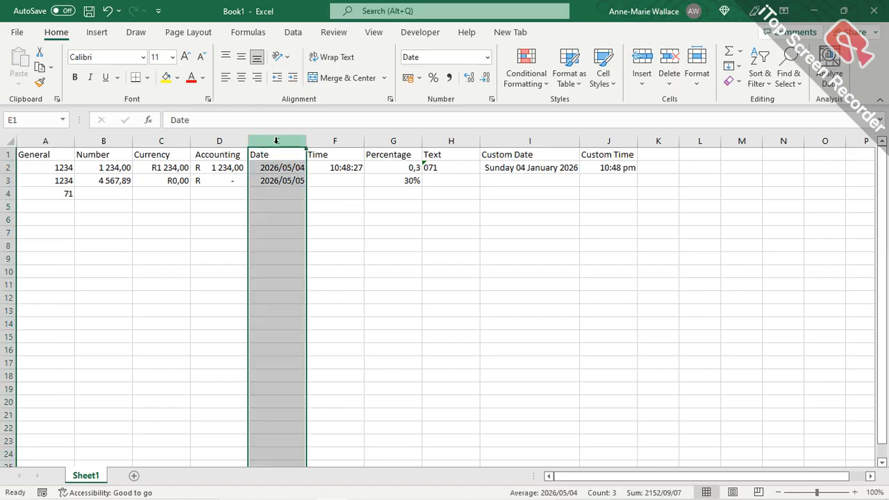
pyautogui.rightClick(276, 141)
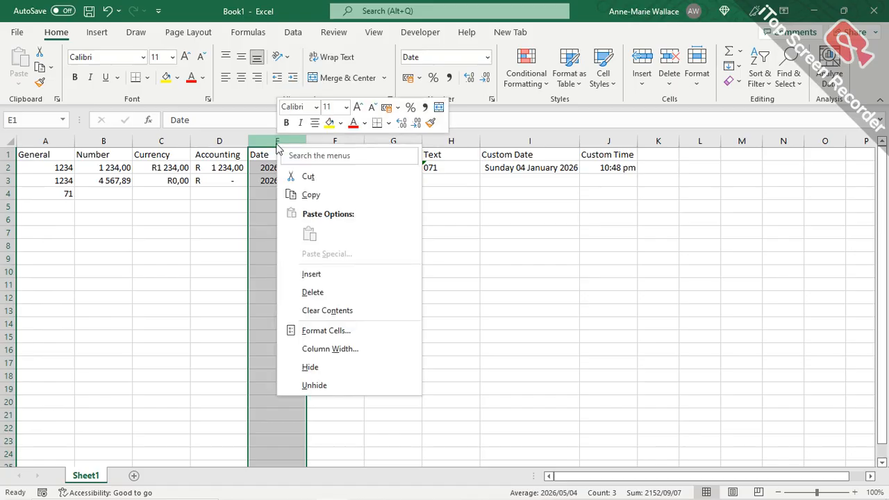
pyautogui.click(326, 331)
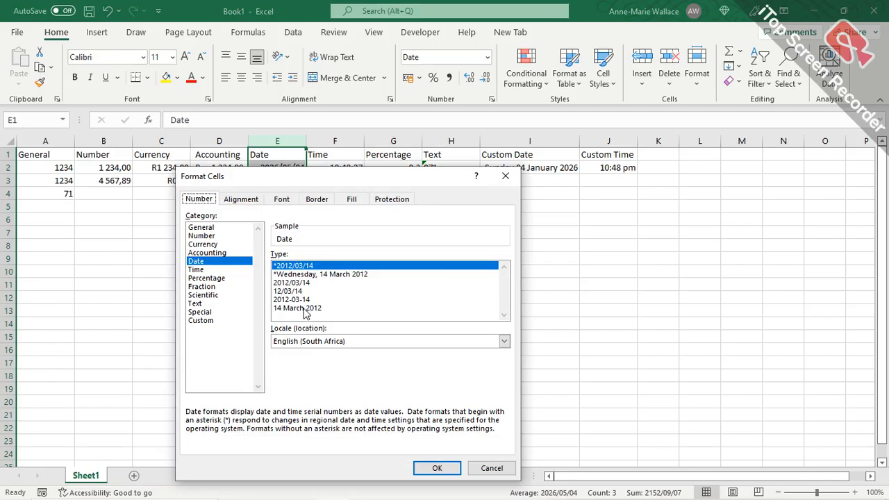
pyautogui.click(304, 310)
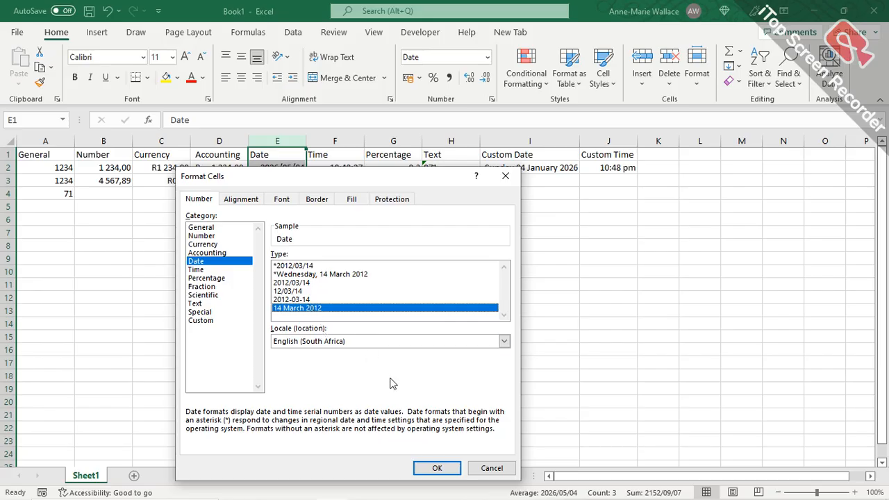
pyautogui.click(438, 470)
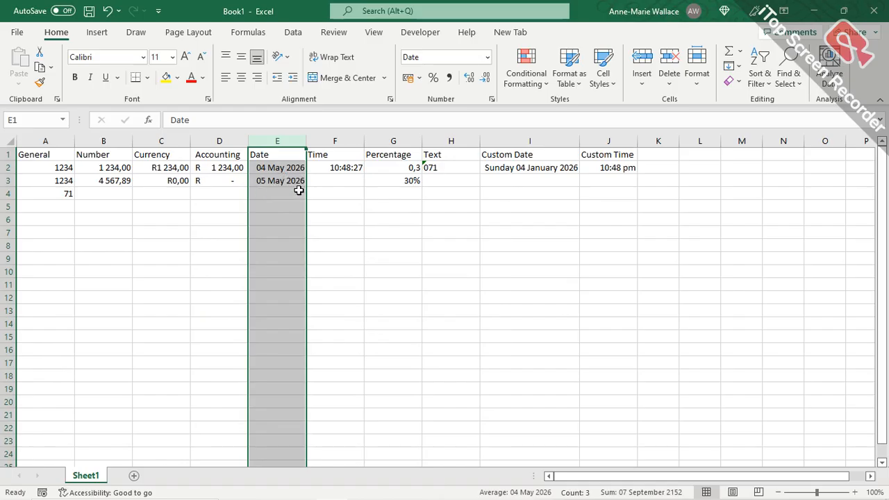
# Format the Date column E with the date type *Wednesday, 14 March 2012 and autofit the column's width.
pyautogui.rightClick(283, 137)
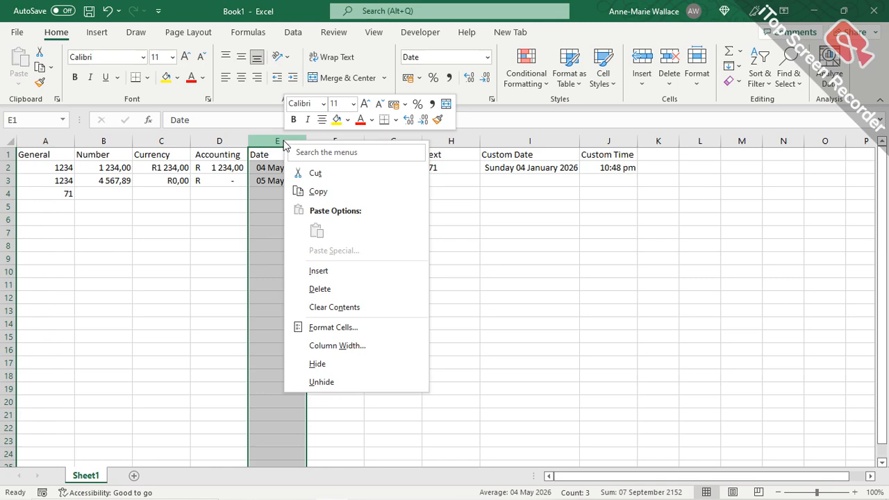
pyautogui.click(353, 332)
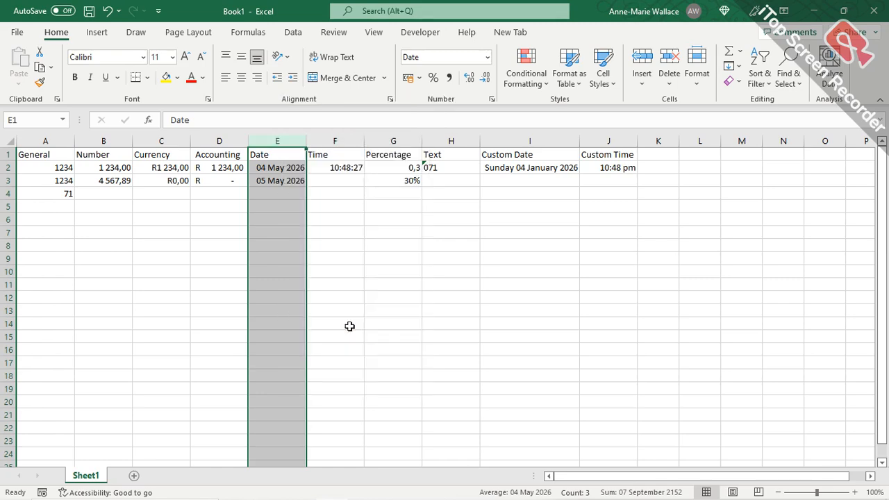
pyautogui.click(307, 268)
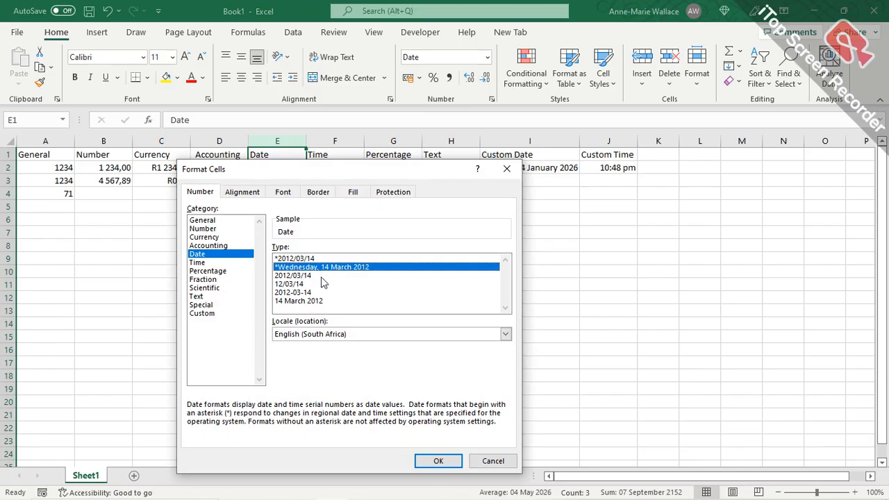
pyautogui.click(445, 461)
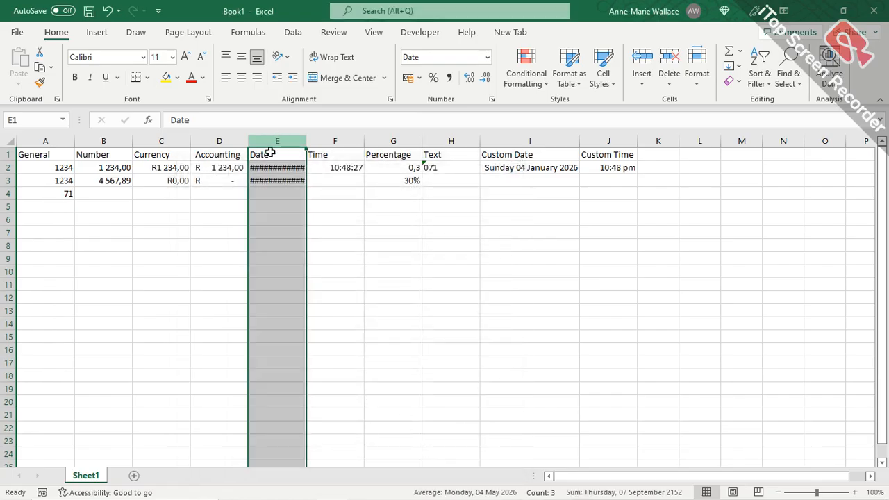
pyautogui.doubleClick(306, 139)
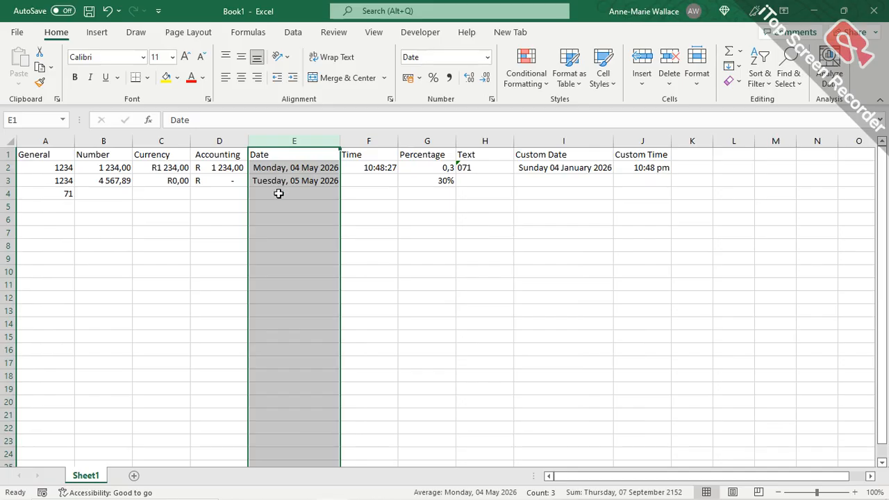
# Format the Time column F with the Time category, type *13:30:55 and locale English (South Africa).
pyautogui.click(369, 140)
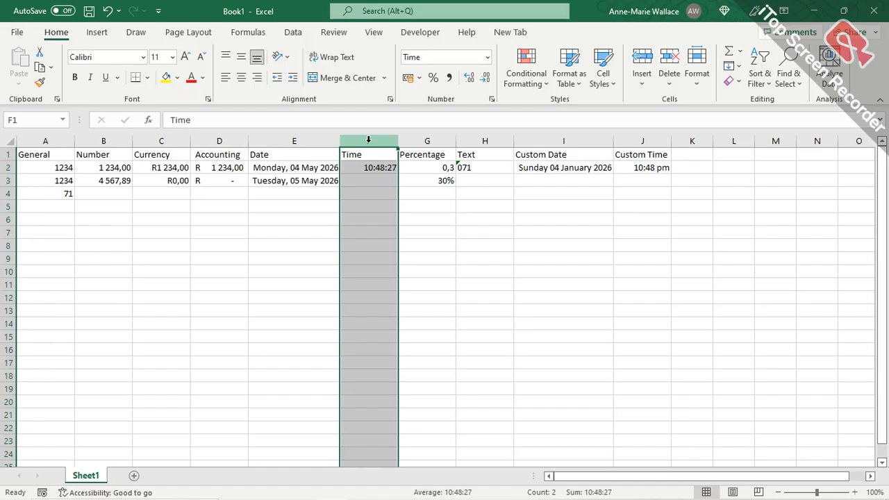
pyautogui.click(368, 182)
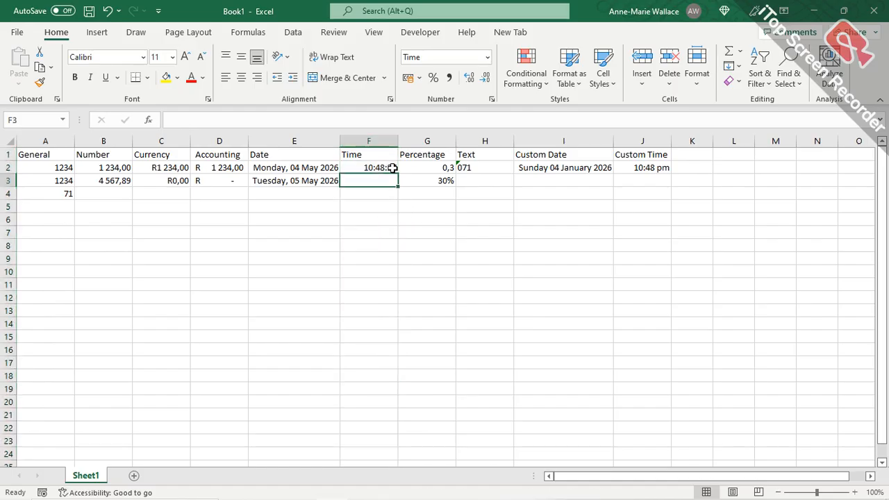
pyautogui.rightClick(368, 144)
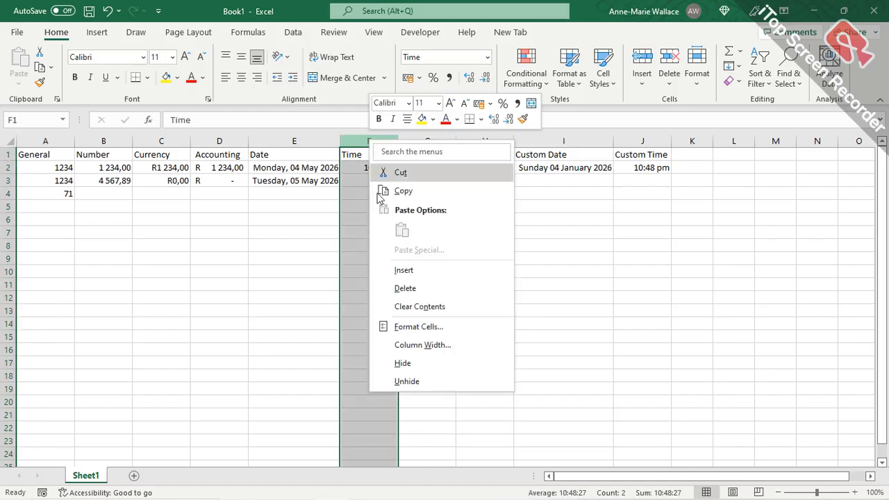
pyautogui.click(428, 328)
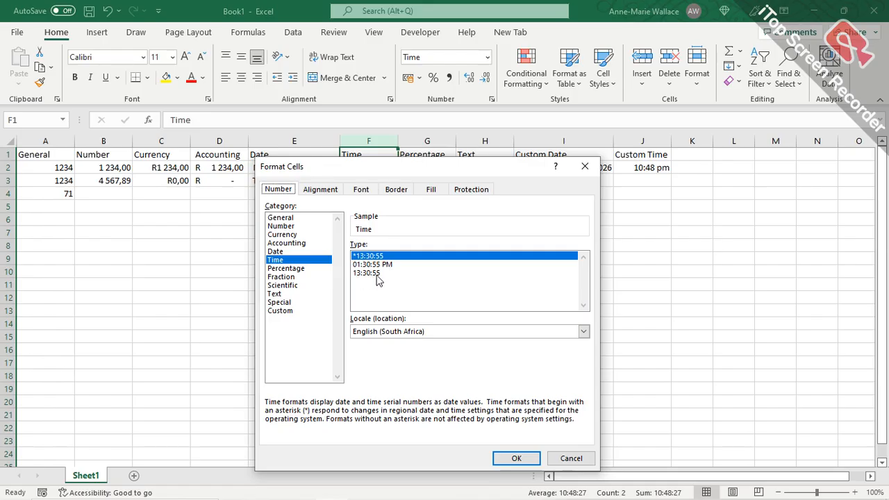
pyautogui.click(518, 458)
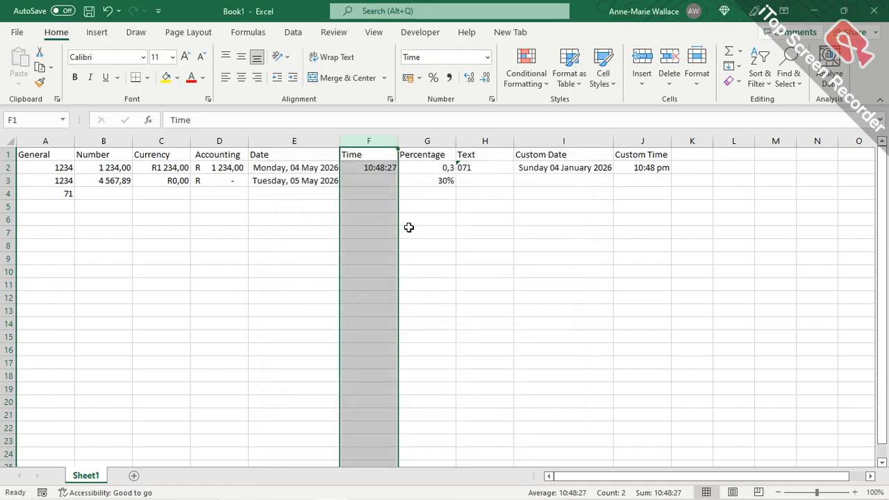
# Check the stored value of cell F2 and enter the time 11:00 in cell F3.
pyautogui.click(375, 167)
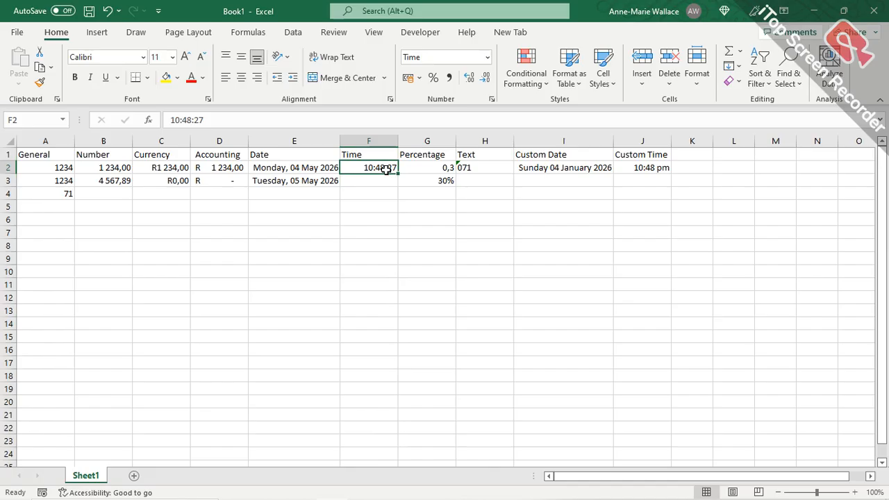
pyautogui.click(368, 179)
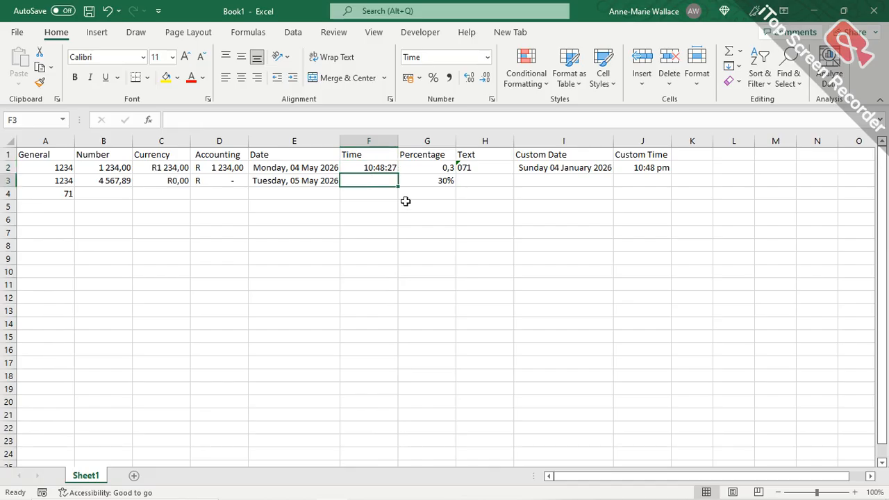
pyautogui.write('11:00')
pyautogui.press('Return')
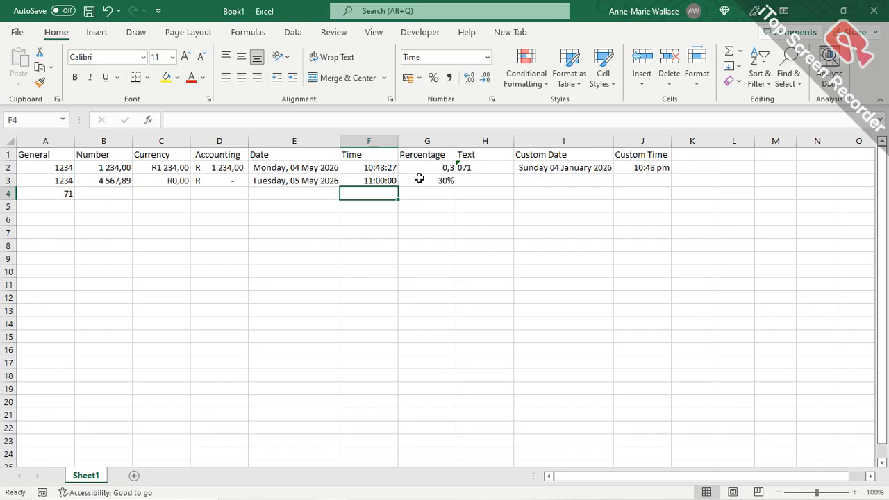
# Clear the contents of cells G2 to G4 in the Percentage column.
pyautogui.moveTo(437, 167); pyautogui.dragTo(439, 187)
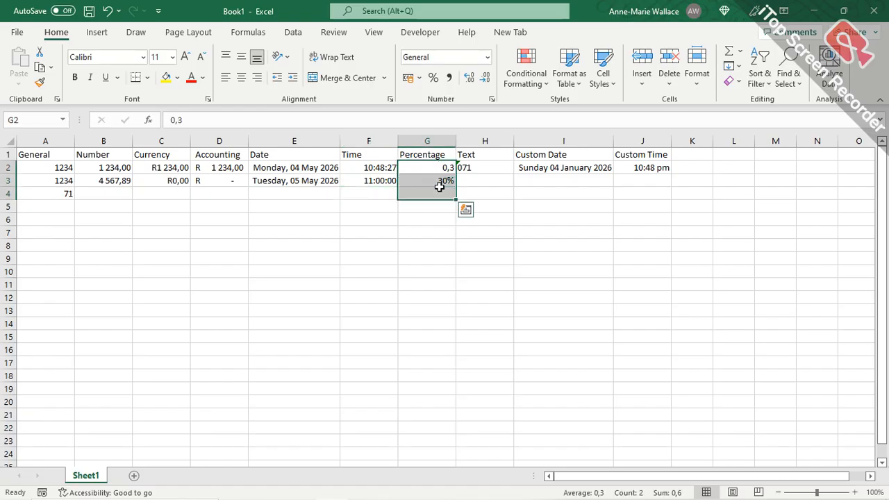
pyautogui.press('Delete')
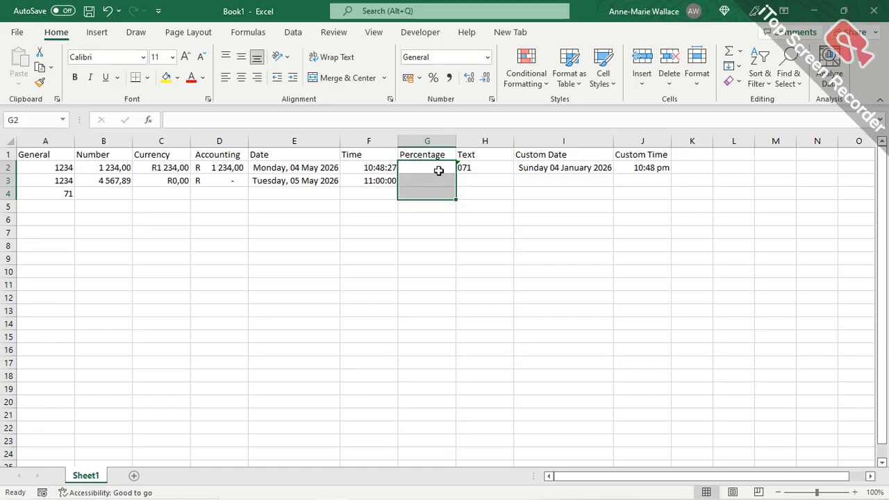
pyautogui.click(439, 172)
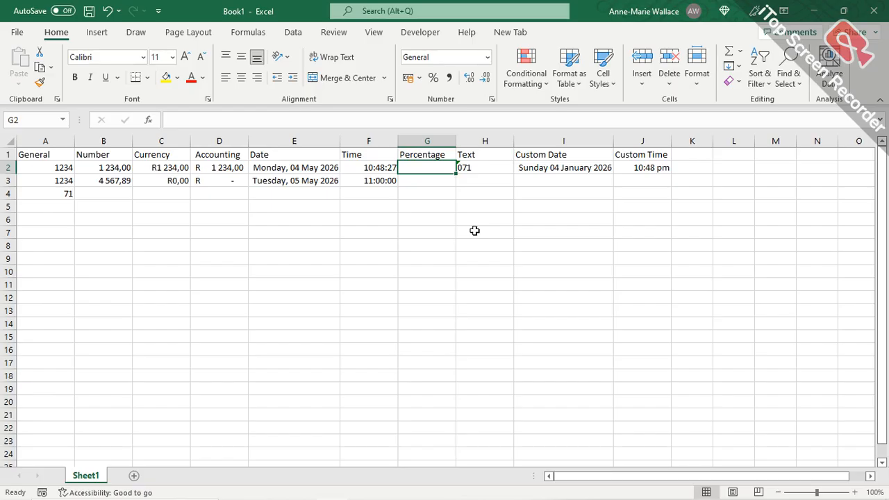
# Apply the General number format to the whole Percentage column G.
pyautogui.click(428, 140)
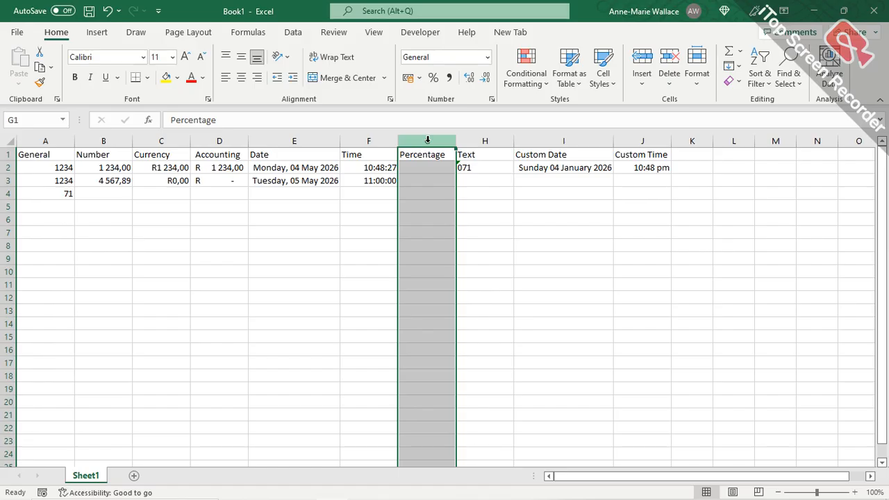
pyautogui.click(488, 57)
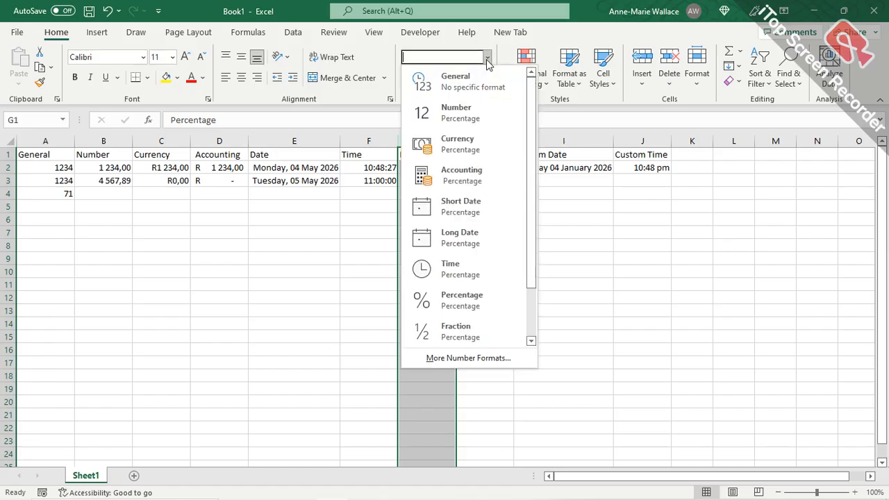
pyautogui.click(485, 82)
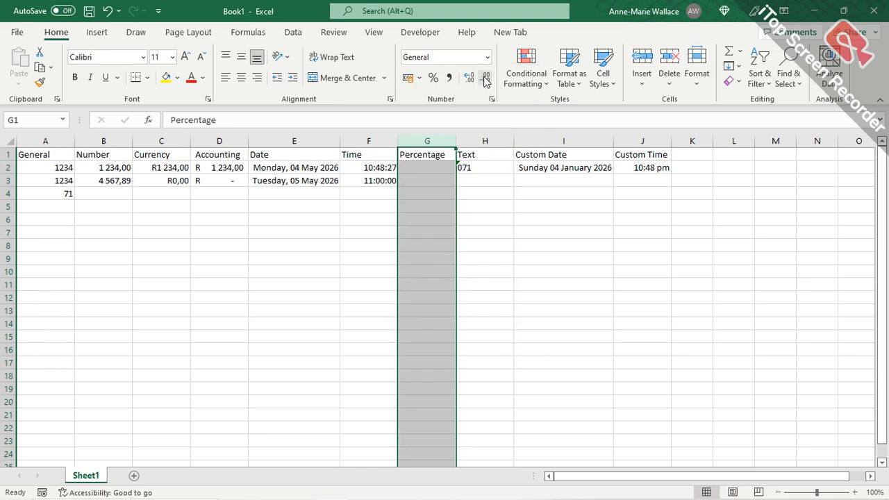
# Enter 30 in cell G2 of the Percentage column.
pyautogui.click(418, 167)
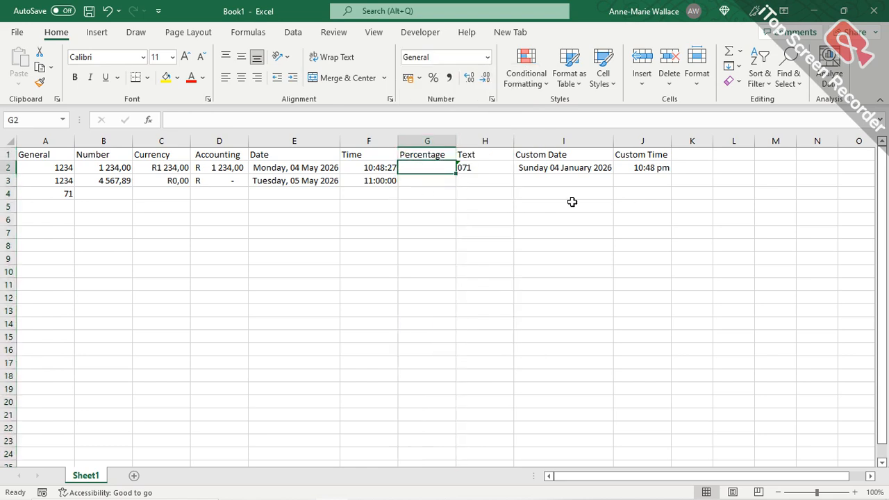
pyautogui.write('30')
pyautogui.press('Return')
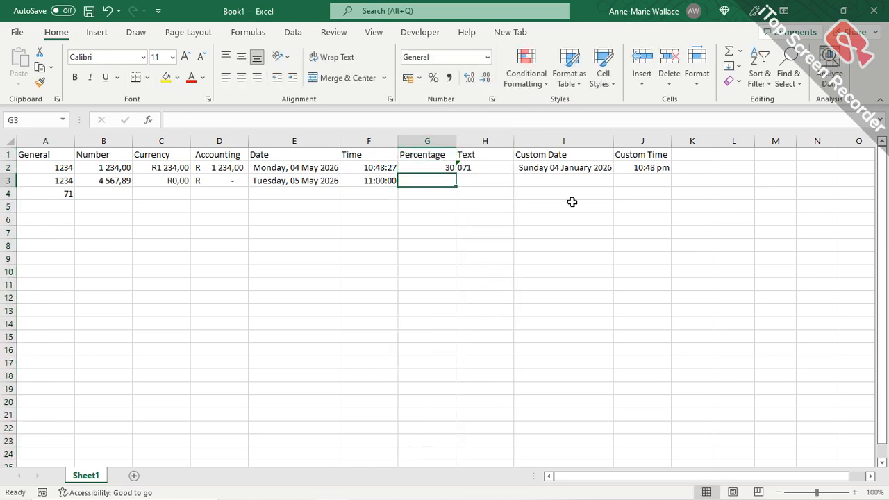
# Format cell G2 with the Percentage category and 2 decimal places.
pyautogui.click(435, 168)
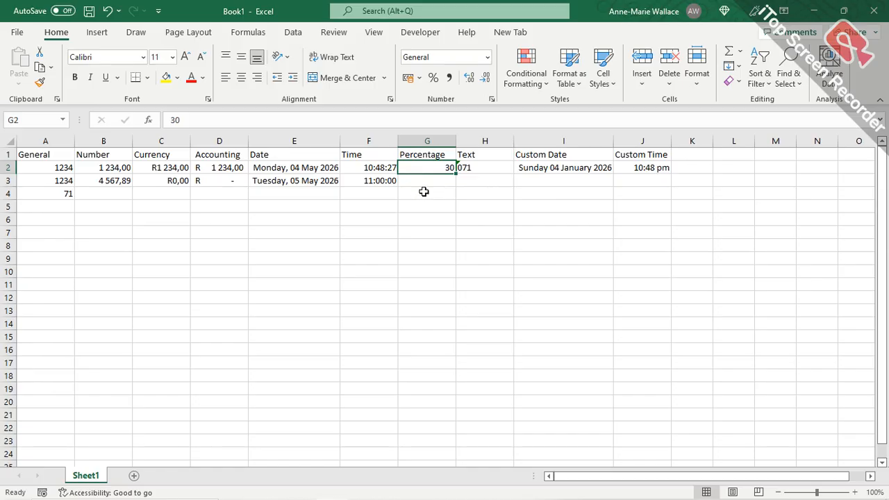
pyautogui.click(492, 102)
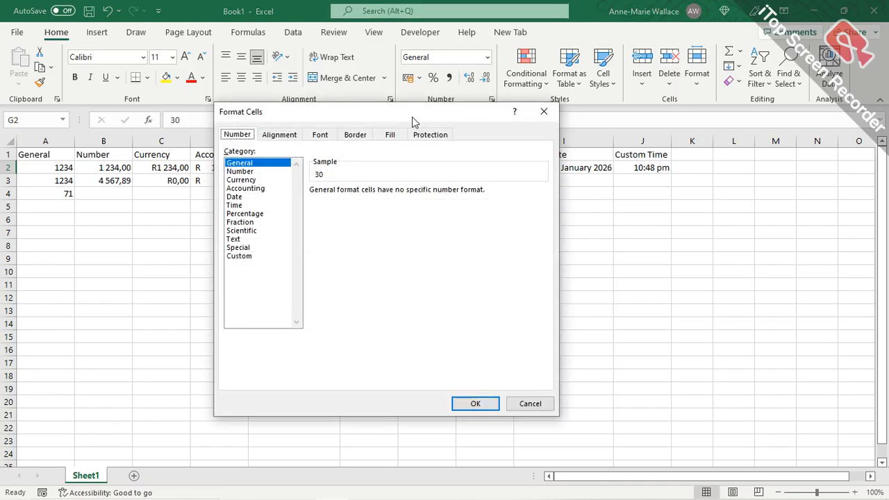
pyautogui.moveTo(400, 117); pyautogui.dragTo(675, 152)
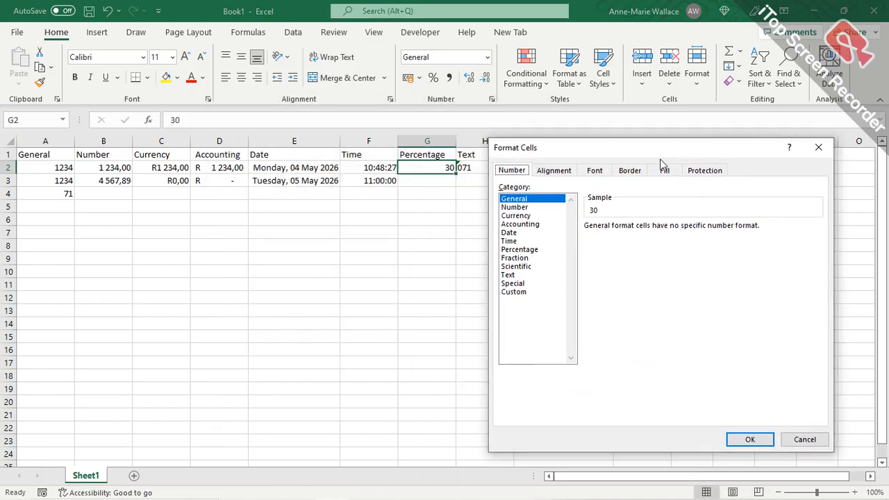
pyautogui.click(523, 252)
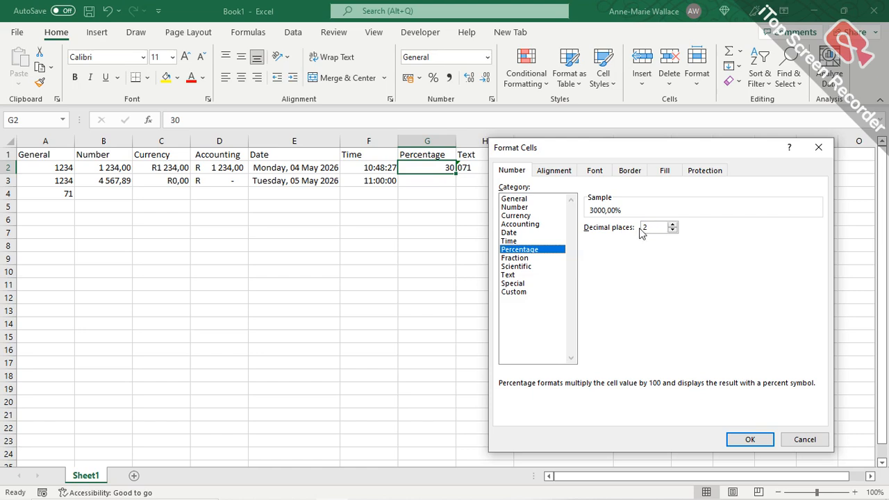
pyautogui.click(753, 440)
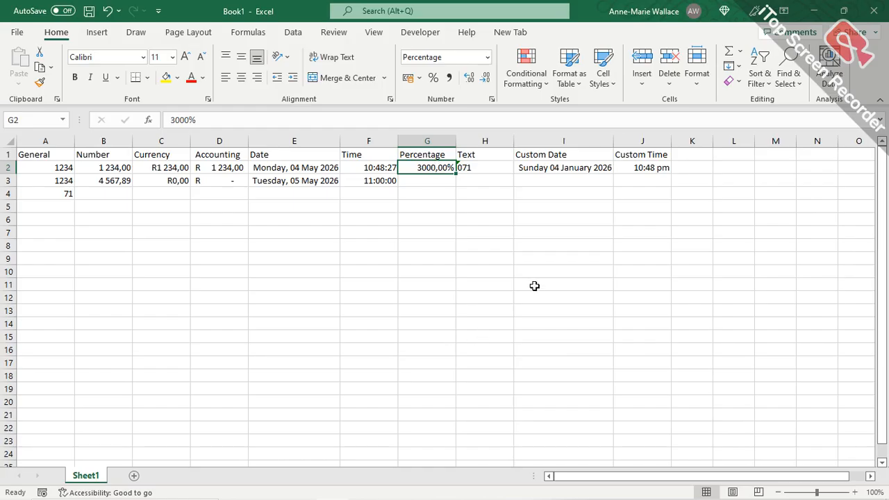
# Re-enter 30 in the percentage-formatted cell G2, and undo both that entry and the Percentage formatting.
pyautogui.write('30')
pyautogui.press('Return')
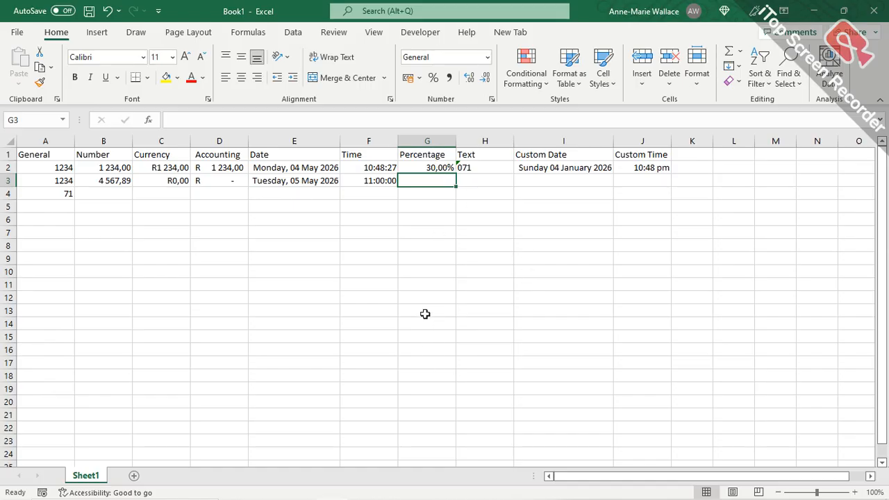
pyautogui.hotkey('ctrl', 'z')
pyautogui.hotkey('ctrl', 'z')
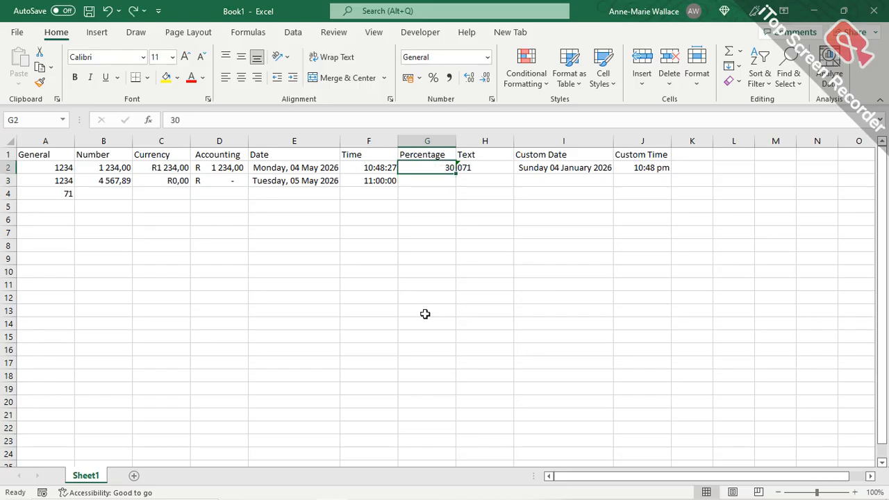
# Clear cell G2 and format the whole Percentage column G with the Percentage category and 2 decimal places.
pyautogui.press('Delete')
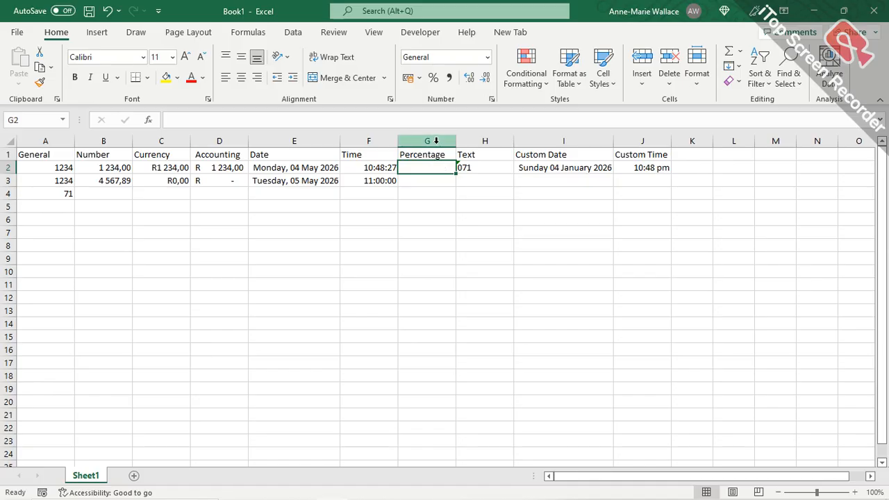
pyautogui.click(436, 140)
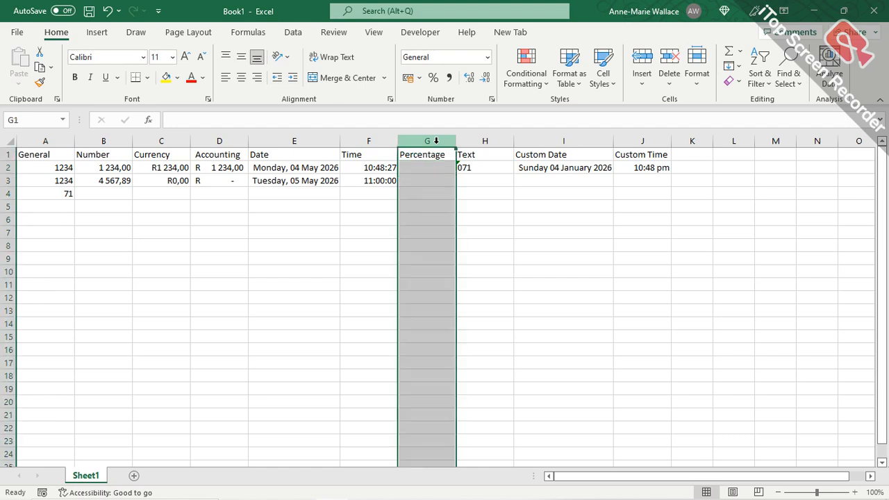
pyautogui.rightClick(437, 140)
pyautogui.click(518, 333)
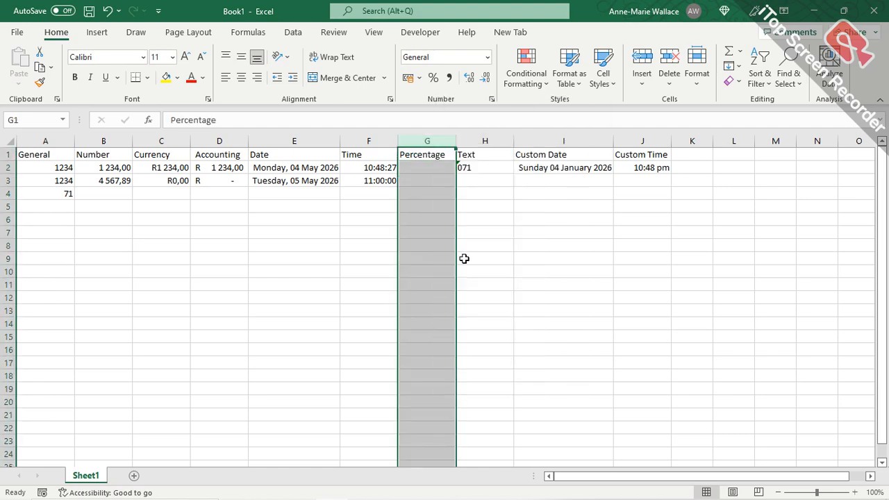
pyautogui.click(372, 279)
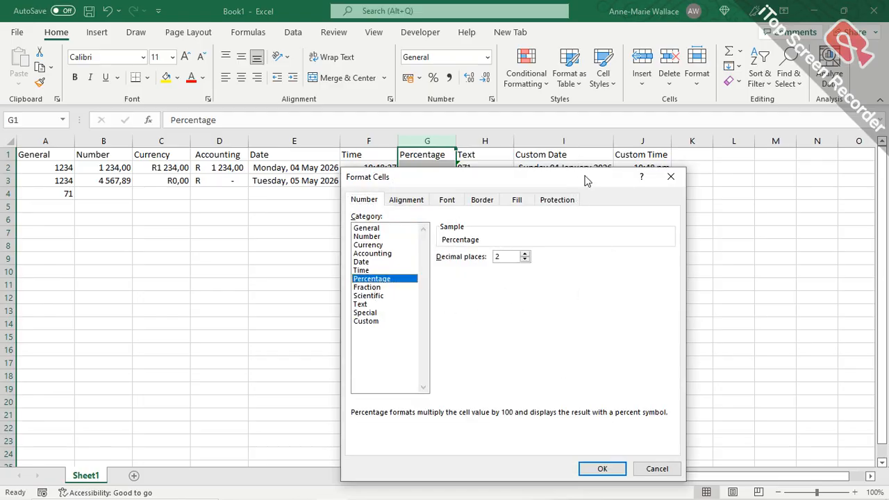
pyautogui.click(627, 398)
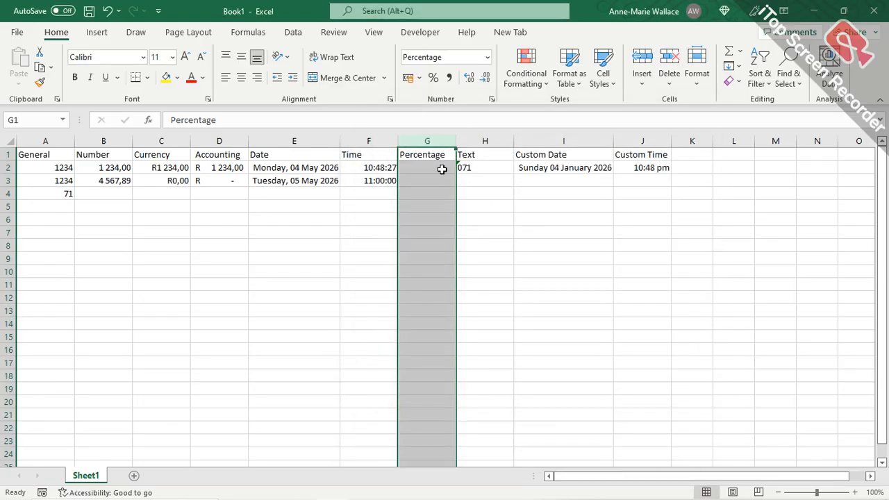
# Enter 30 in the percentage-formatted cell G2, and undo both that entry and the column's Percentage formatting.
pyautogui.click(442, 169)
pyautogui.write('30')
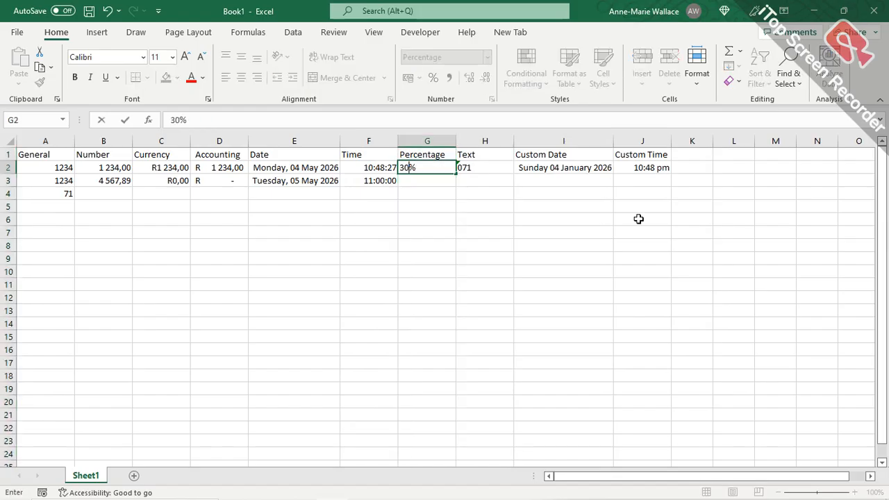
pyautogui.press('Return')
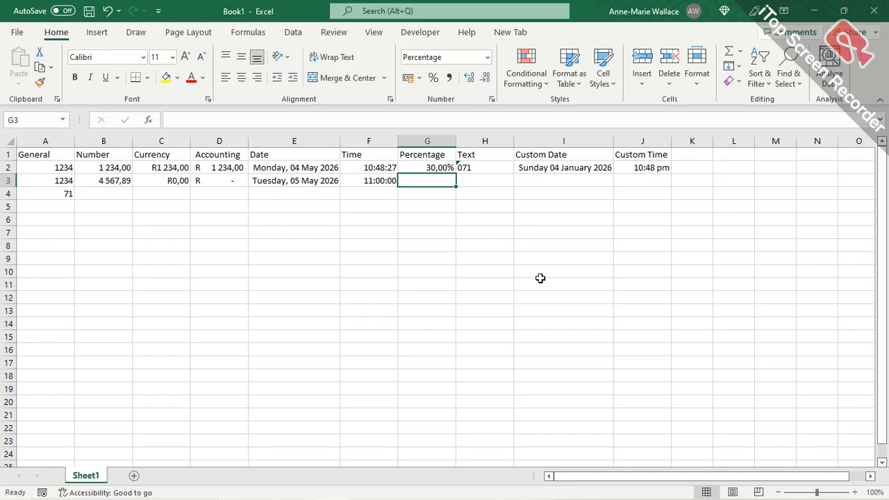
pyautogui.hotkey('ctrl', 'z')
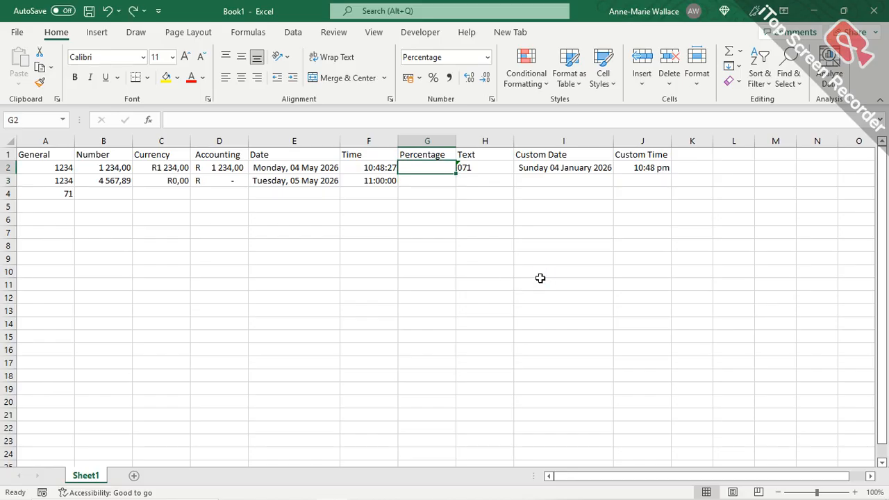
pyautogui.click(453, 141)
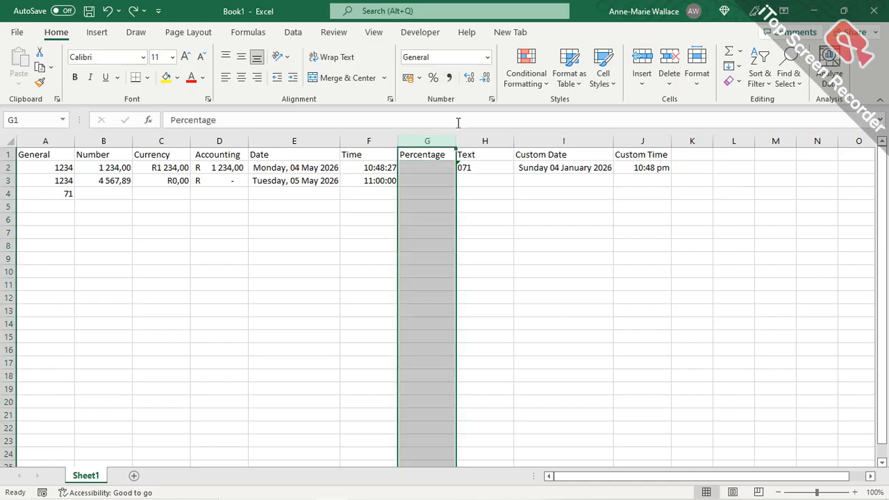
# Enter the decimal value 0,3 in cell G2 of the Percentage column.
pyautogui.click(429, 171)
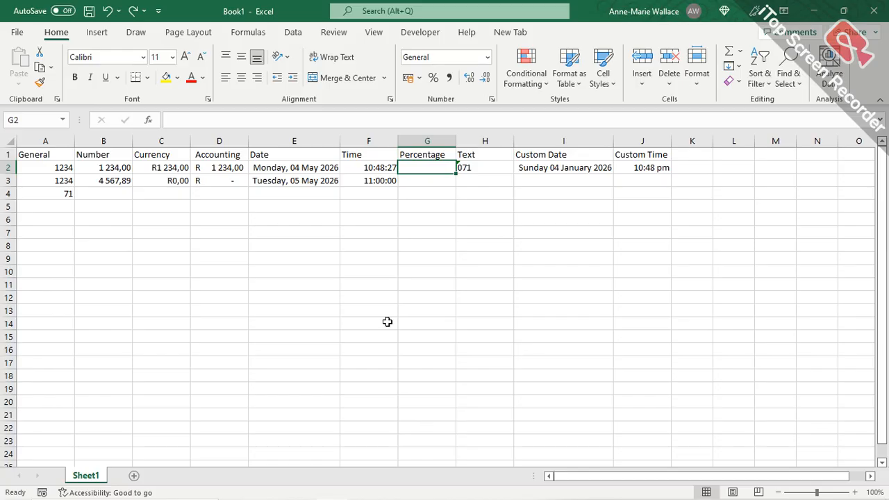
pyautogui.scroll(-1, 387, 321)
pyautogui.scroll(1, 401, 298)
pyautogui.write('0,3')
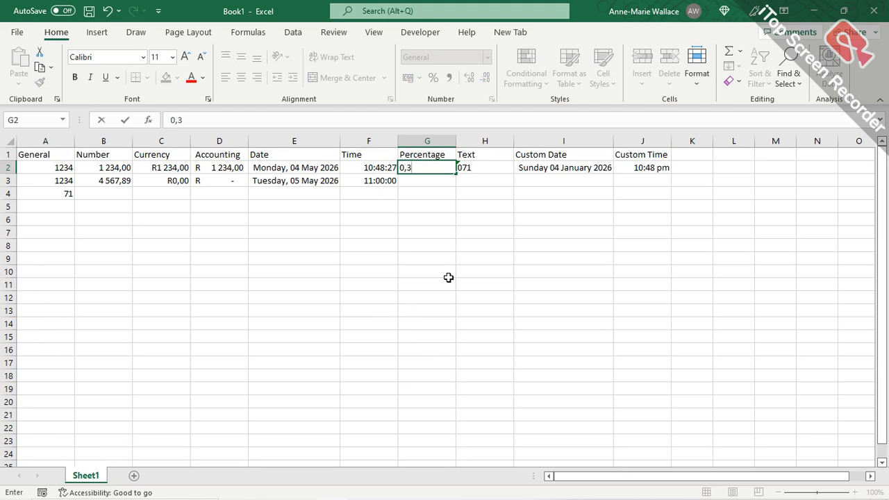
pyautogui.press('Return')
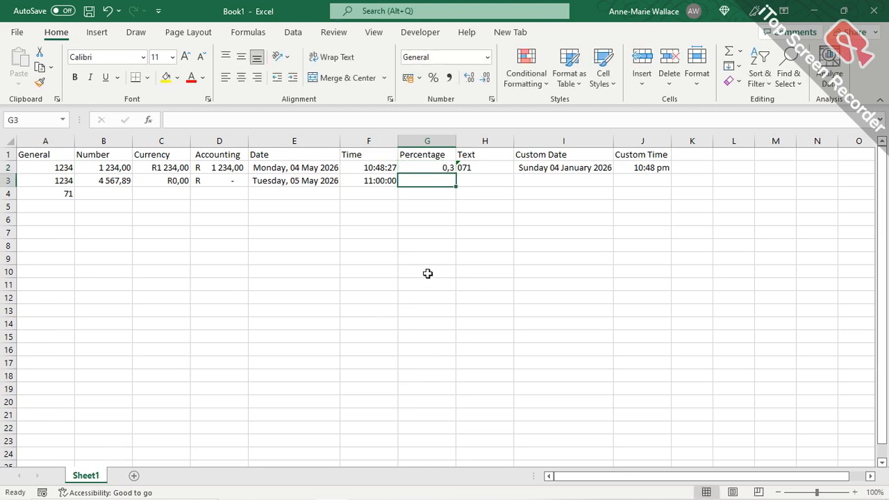
# Apply the Percentage category with 2 decimal places to column G, and undo that formatting.
pyautogui.click(437, 141)
pyautogui.rightClick(436, 141)
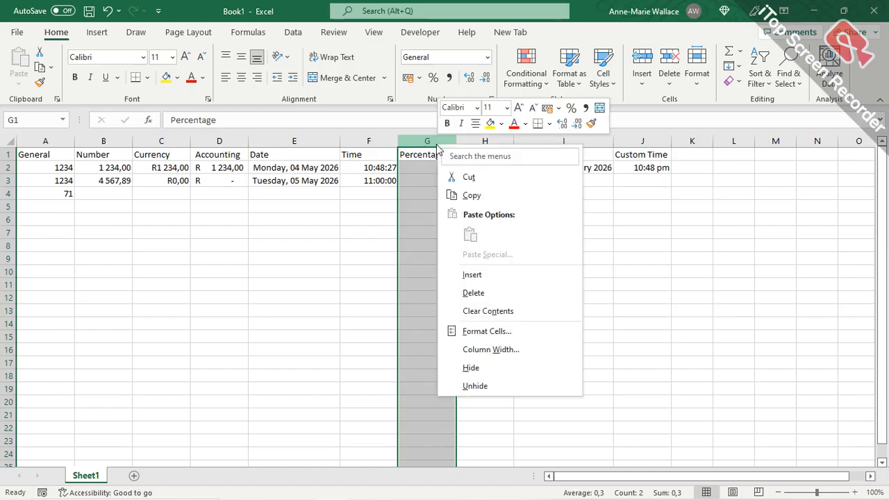
pyautogui.click(486, 334)
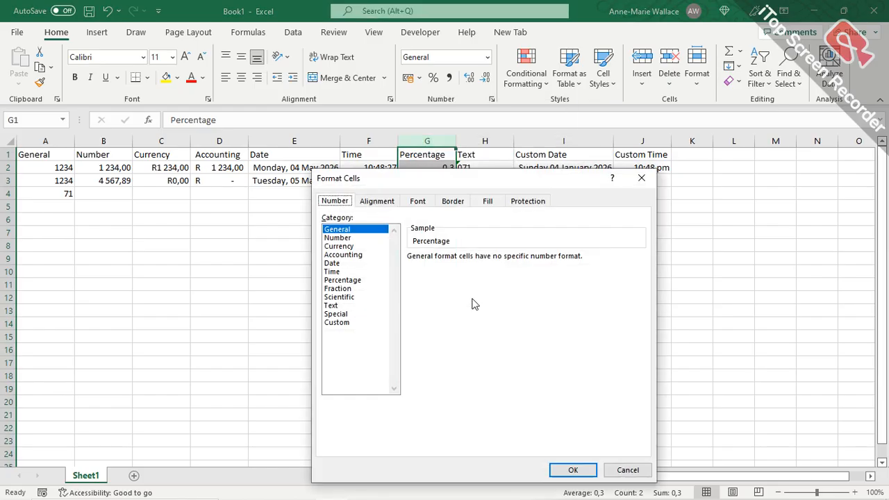
pyautogui.click(348, 280)
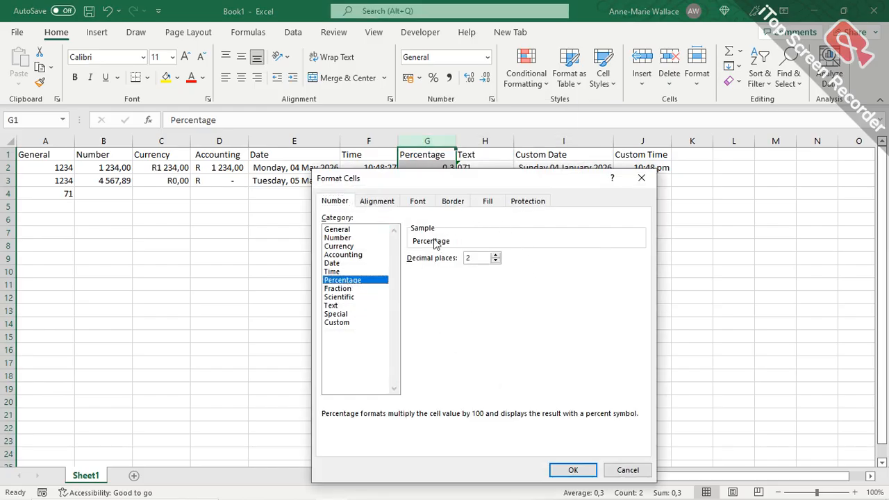
pyautogui.moveTo(539, 186); pyautogui.dragTo(695, 87)
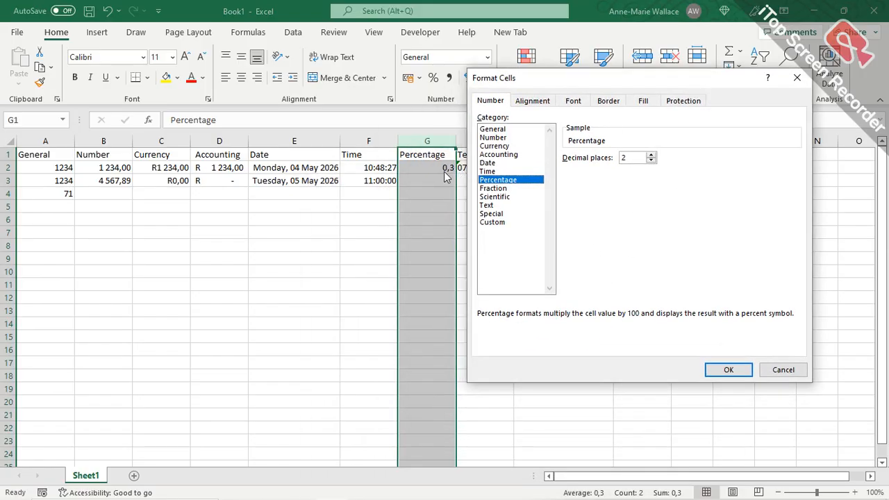
pyautogui.click(728, 371)
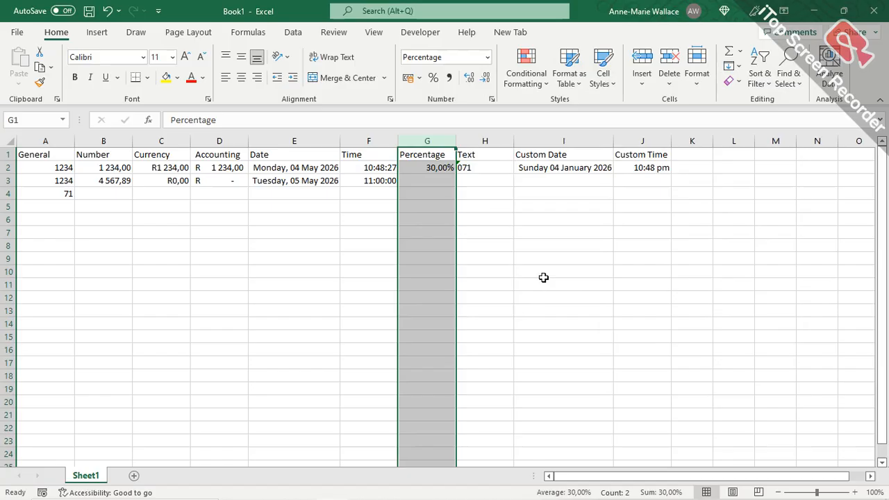
pyautogui.hotkey('ctrl', 'z')
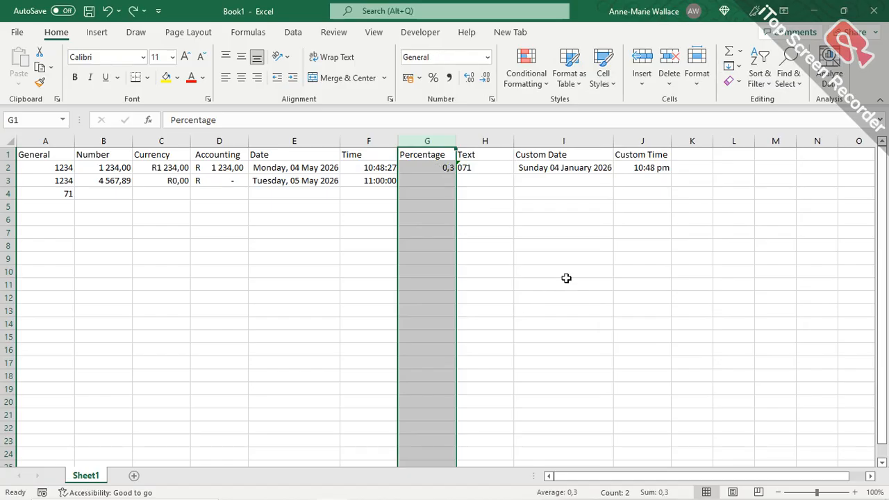
# Enter 30% in cell G3 of the Percentage column and reselect that cell to check its number format.
pyautogui.click(442, 182)
pyautogui.write('30')
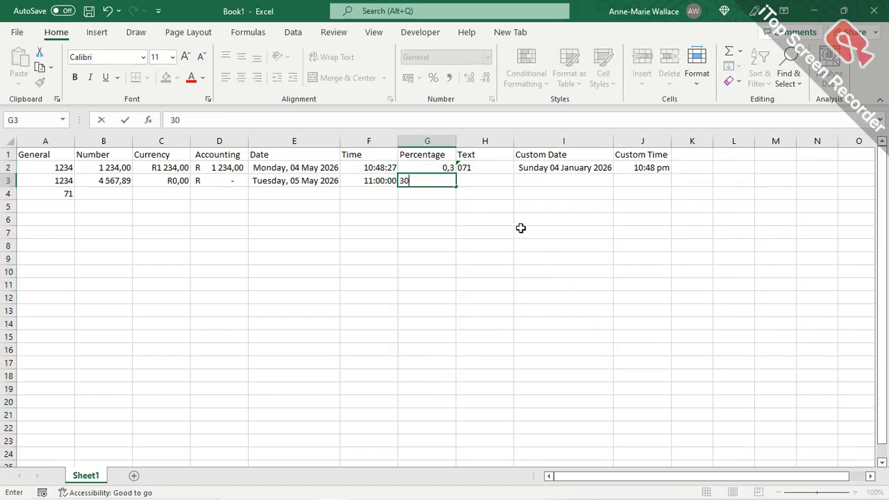
pyautogui.write('%')
pyautogui.press('Return')
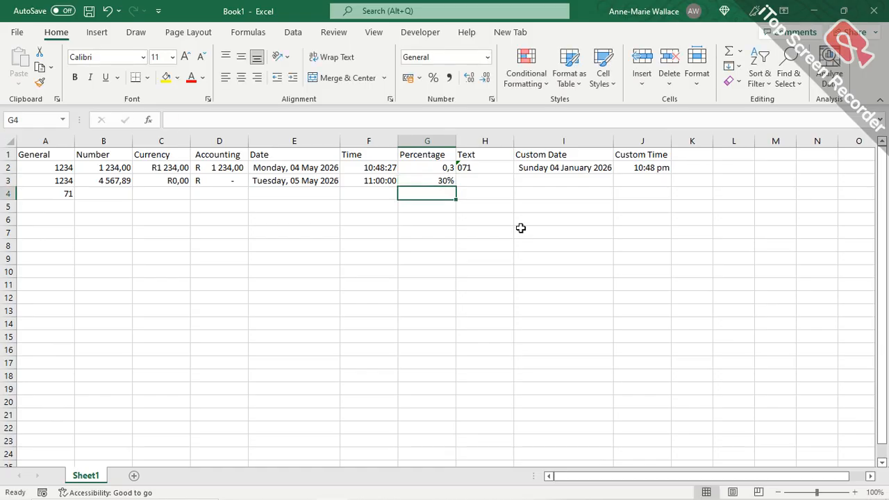
pyautogui.click(422, 180)
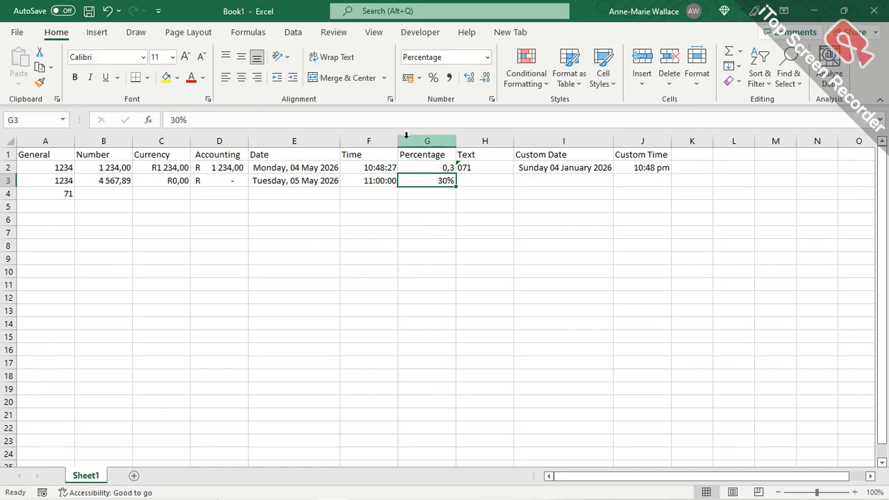
# Format the whole Percentage column G with the Percentage category and two decimal places.
pyautogui.click(435, 143)
pyautogui.rightClick(435, 142)
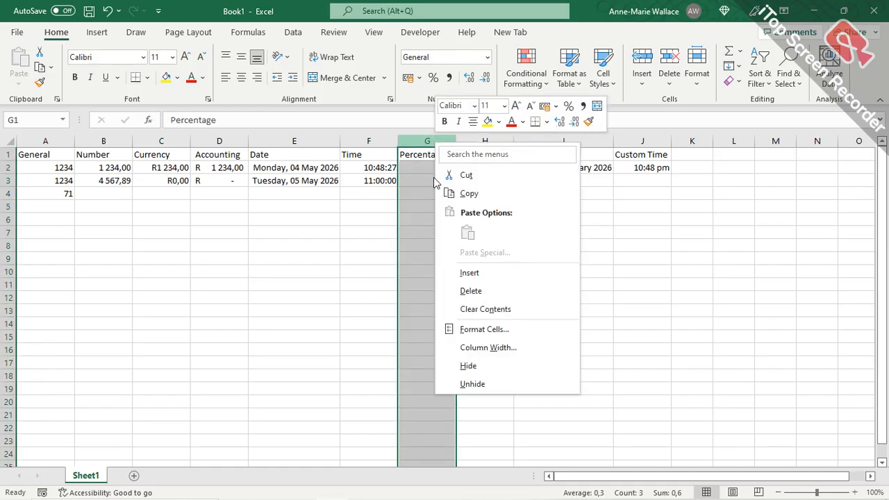
pyautogui.click(483, 328)
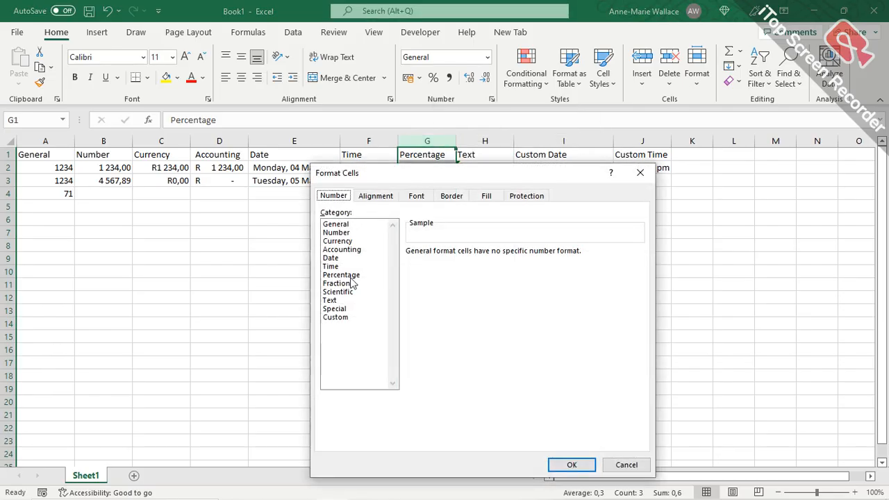
pyautogui.click(347, 275)
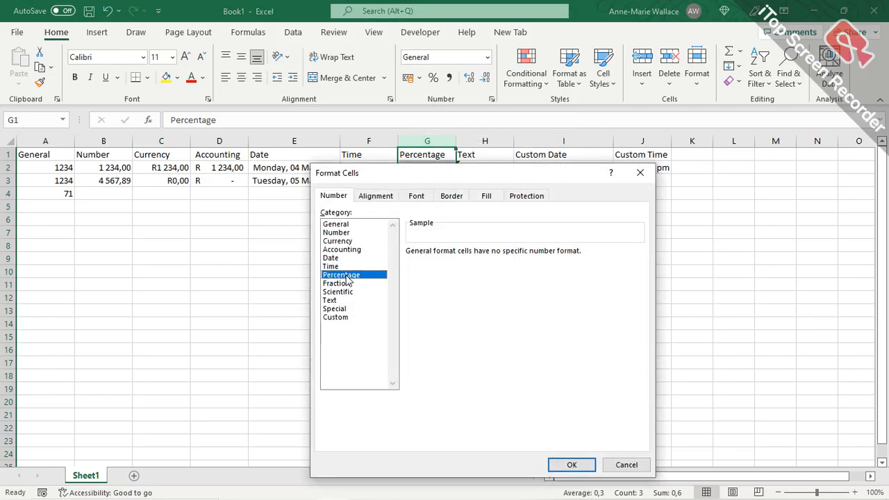
pyautogui.click(566, 465)
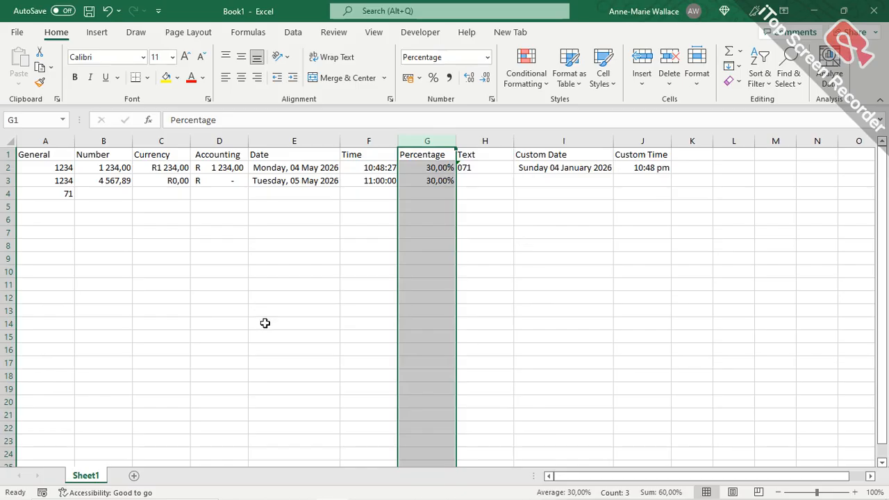
# Compare the Text entry in H2 with the General entry in A4, and clear cell H2.
pyautogui.click(480, 168)
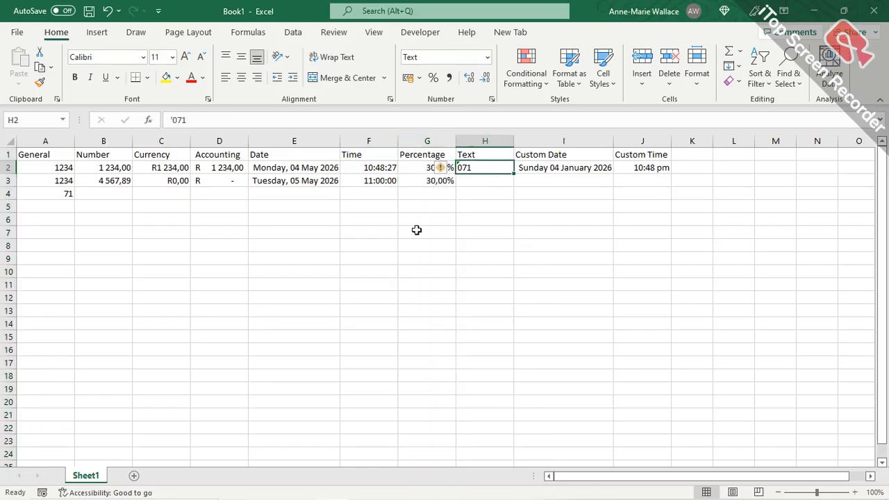
pyautogui.click(46, 195)
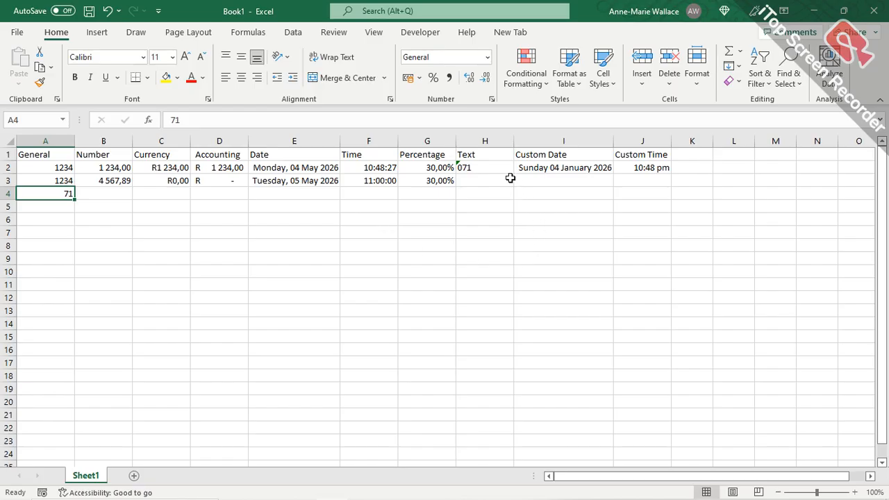
pyautogui.click(492, 168)
pyautogui.press('Delete')
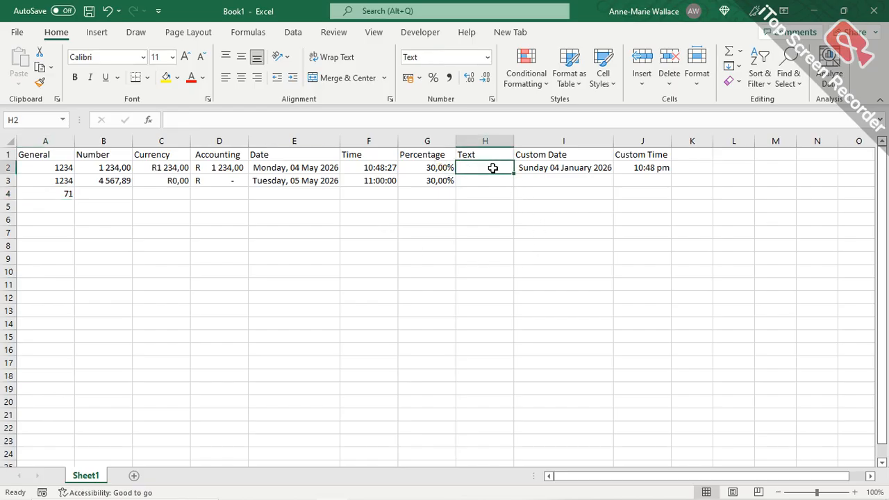
# Apply the General number format to cell H2 and the whole Text column H.
pyautogui.click(488, 57)
pyautogui.click(481, 83)
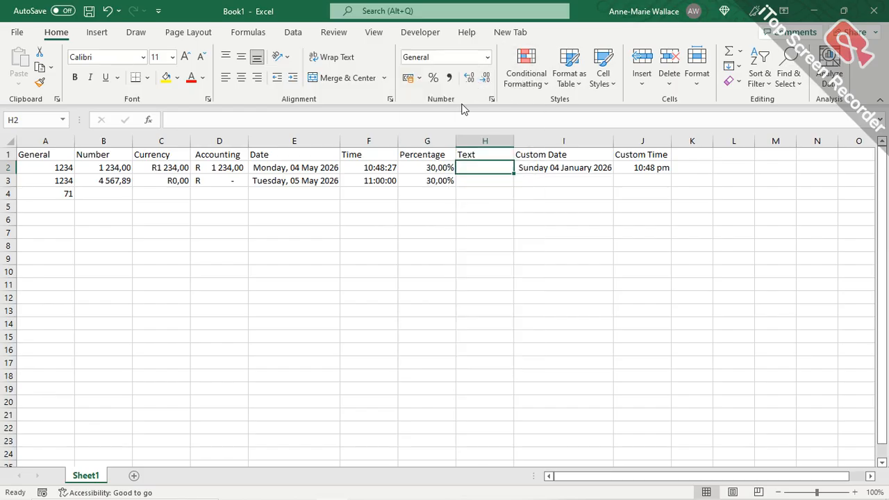
pyautogui.click(489, 141)
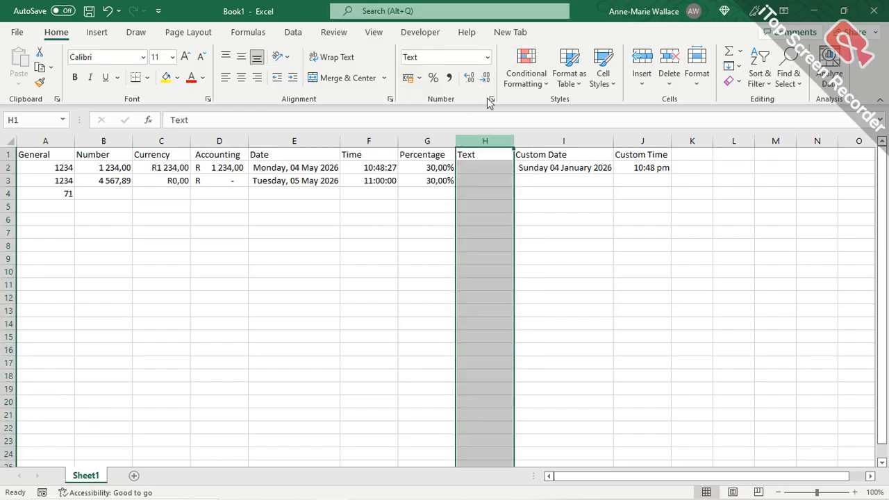
pyautogui.click(488, 57)
pyautogui.click(476, 83)
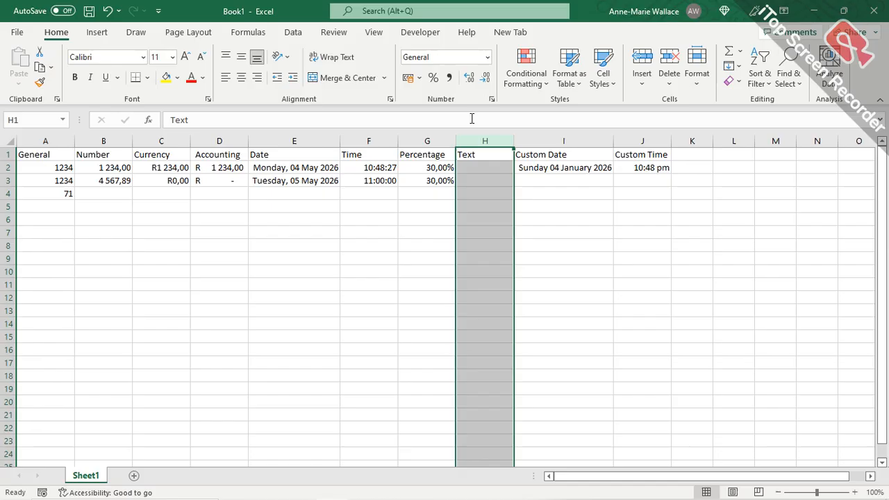
# Enter 071 in the General-formatted cell H2 of the Text column.
pyautogui.click(489, 154)
pyautogui.click(485, 168)
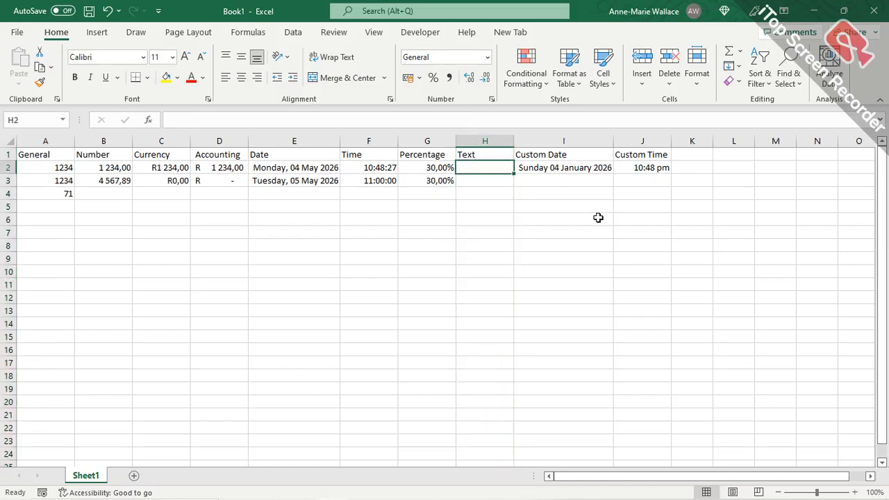
pyautogui.write('071')
pyautogui.press('Return')
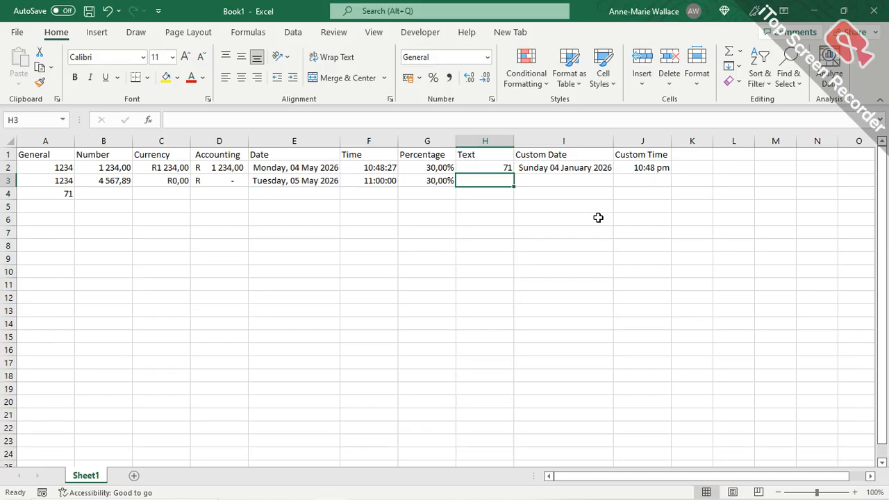
# Format the whole Text column H with the Text category.
pyautogui.click(484, 137)
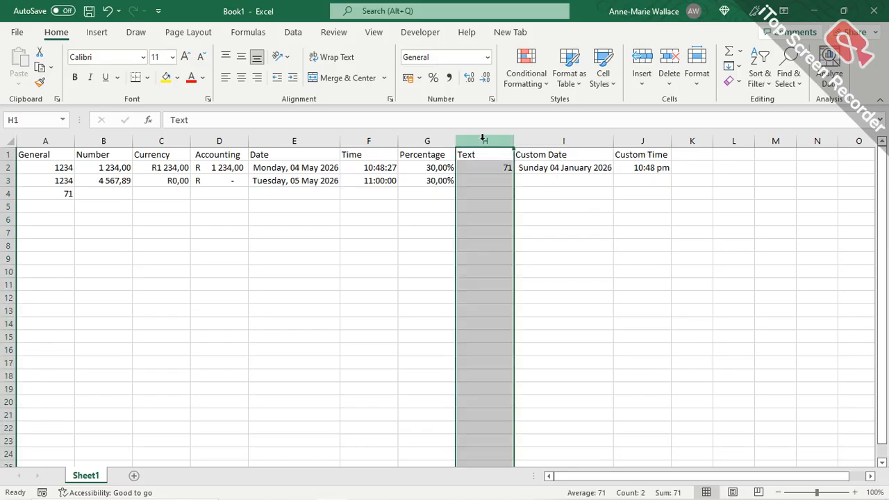
pyautogui.rightClick(484, 139)
pyautogui.click(548, 329)
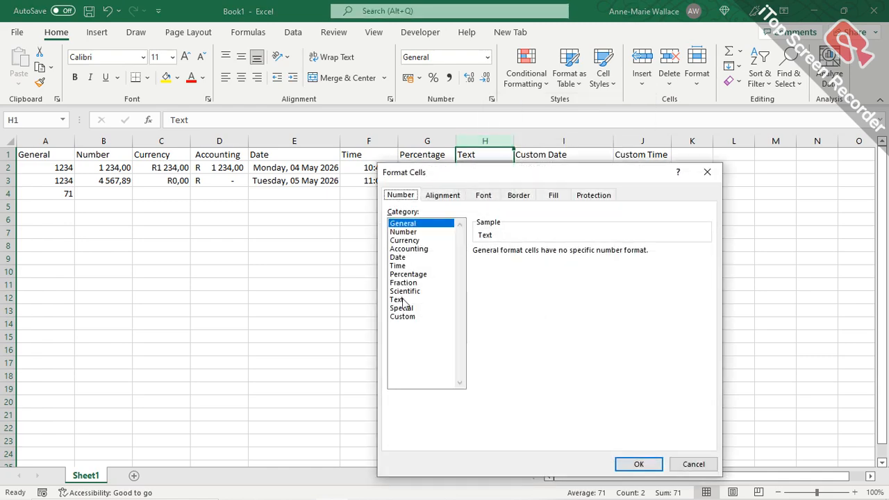
pyautogui.click(397, 299)
pyautogui.click(638, 464)
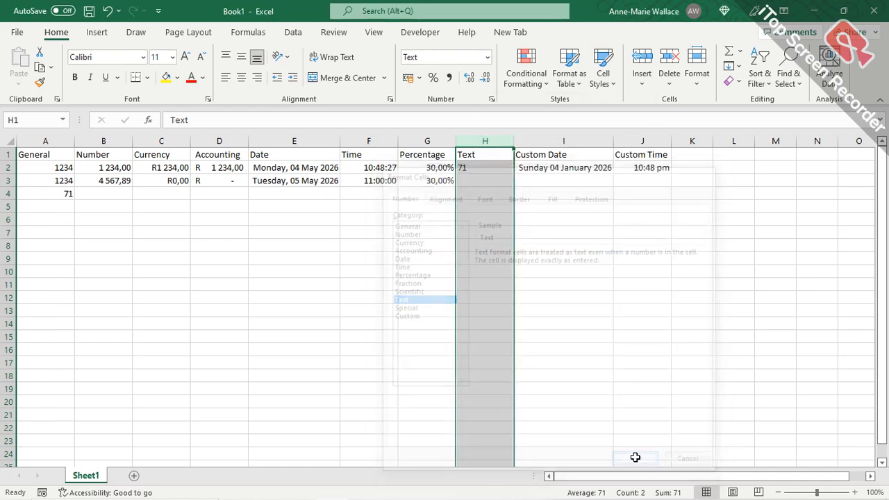
# Enter 071 in cell H2 of the Text-formatted column H.
pyautogui.click(473, 169)
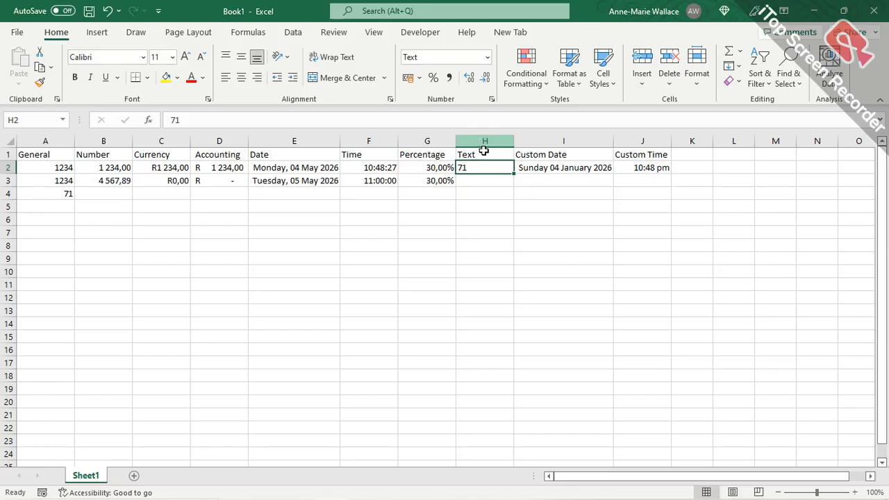
pyautogui.click(480, 219)
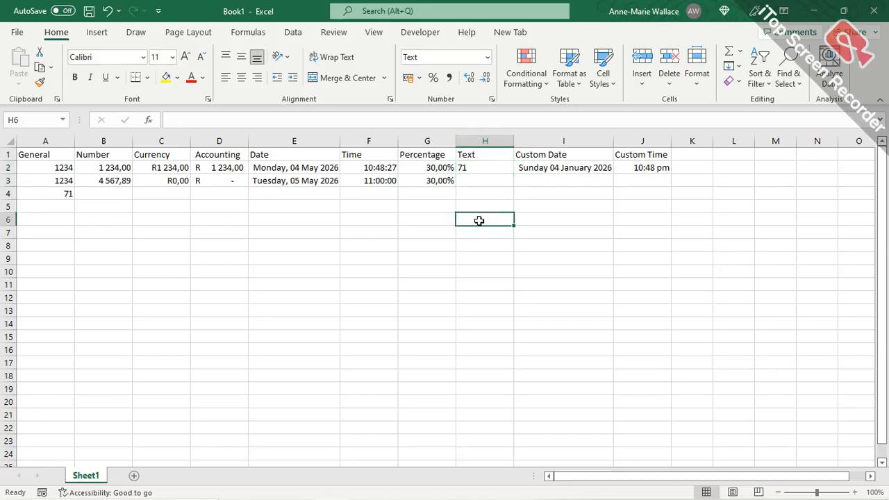
pyautogui.click(482, 193)
pyautogui.click(481, 167)
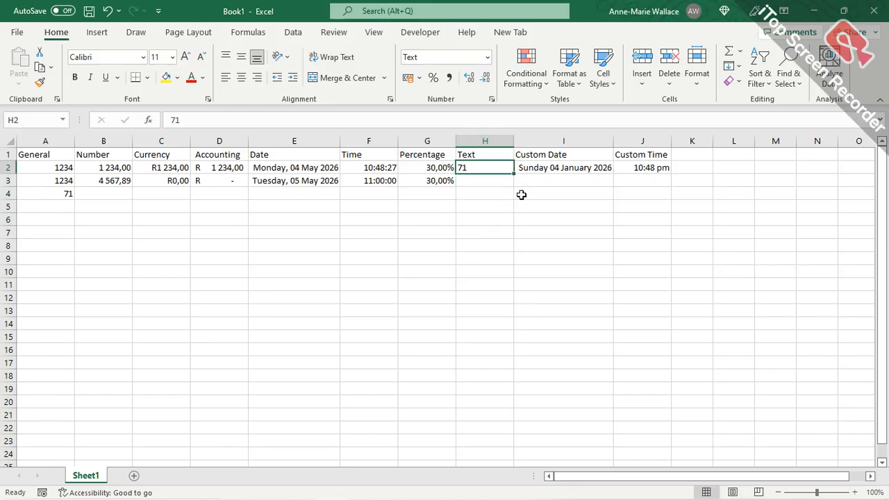
pyautogui.write('071')
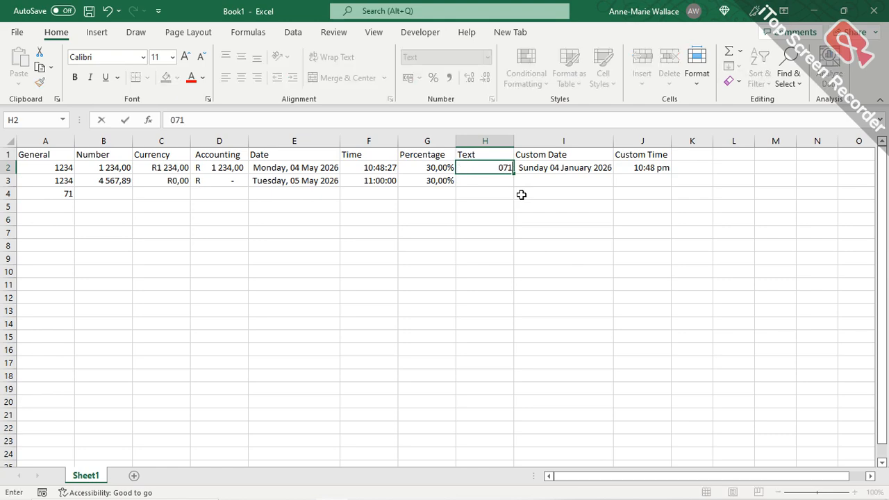
pyautogui.press('Return')
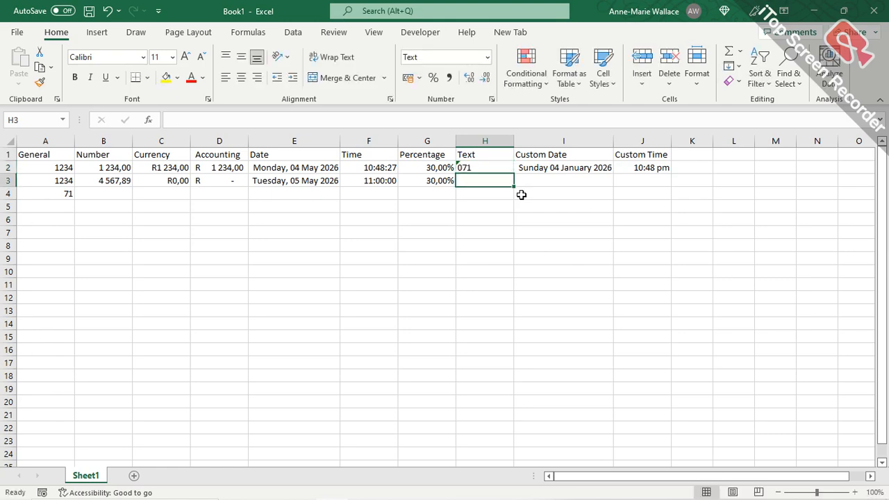
# Review the number-stored-as-text error options on cell H2 and ignore the error.
pyautogui.scroll(-1, 514, 262)
pyautogui.scroll(1, 504, 223)
pyautogui.click(484, 168)
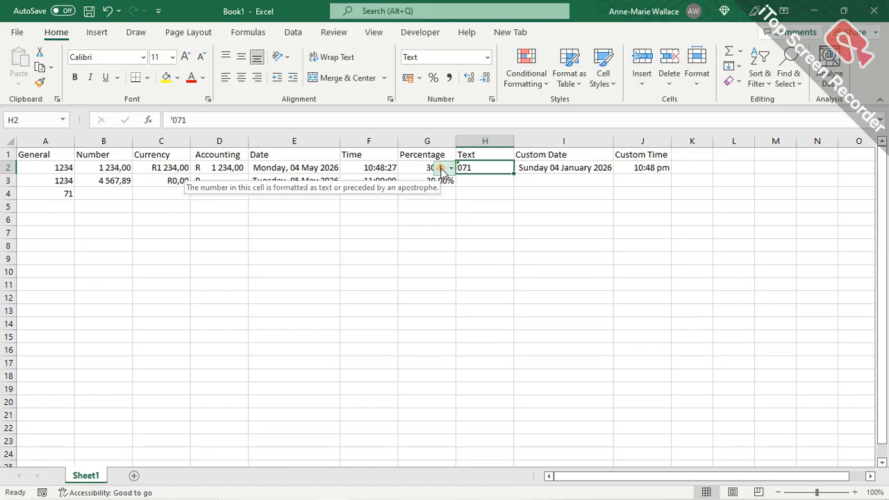
pyautogui.click(450, 170)
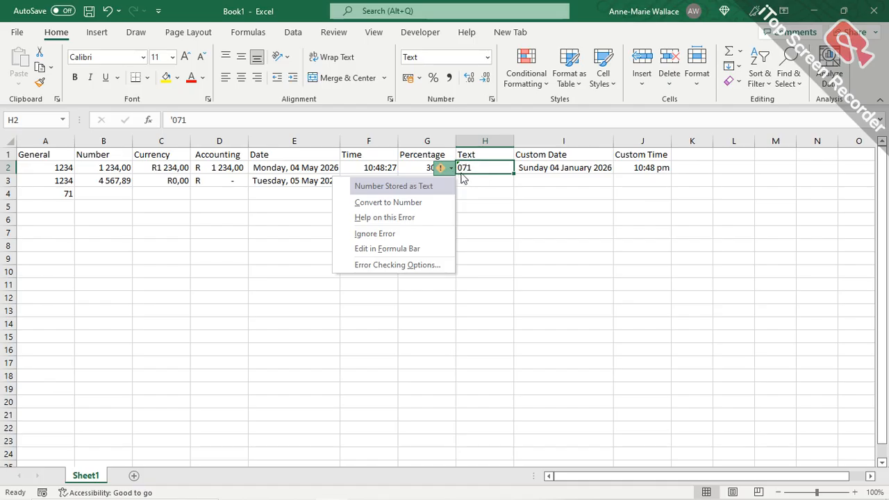
pyautogui.click(387, 235)
pyautogui.click(477, 224)
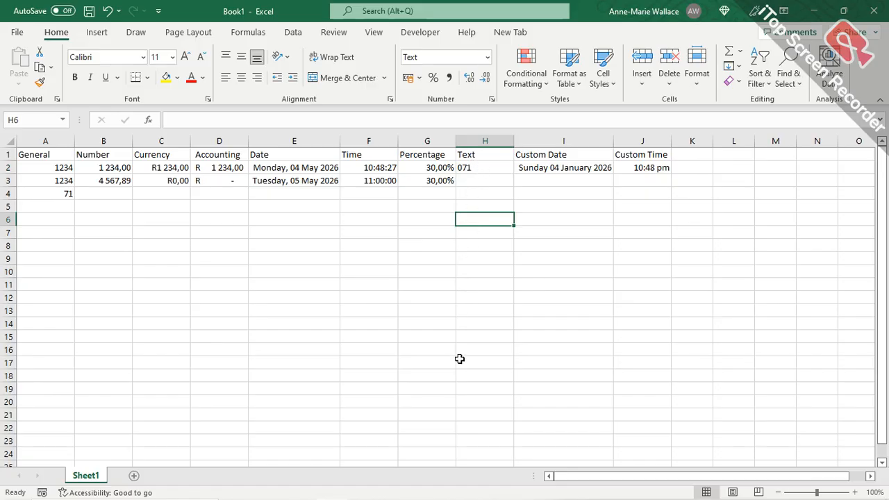
# Set the number format of the whole Text column H back to General.
pyautogui.click(492, 140)
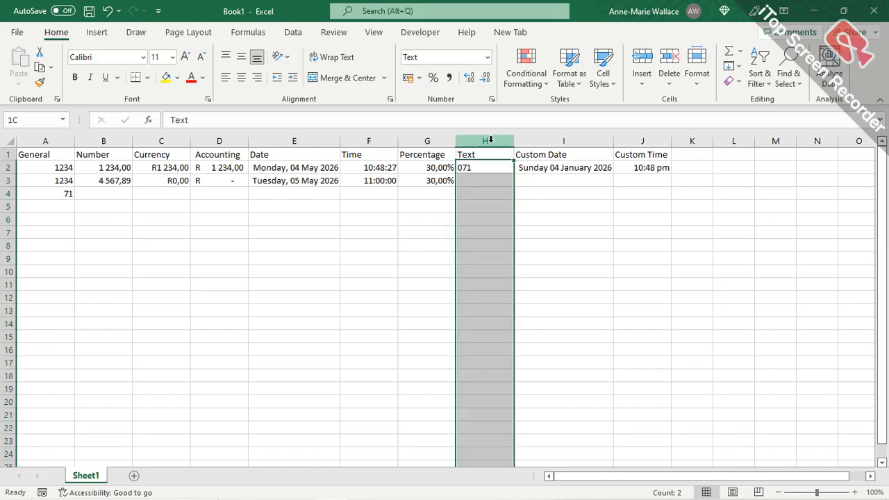
pyautogui.click(487, 57)
pyautogui.click(485, 77)
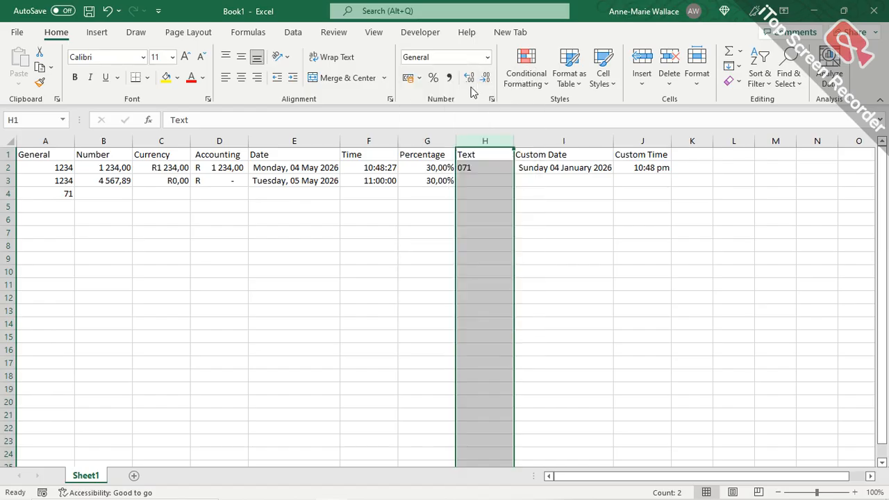
# Clear cell H2 and enter '071 with a leading apostrophe in the General-formatted cell.
pyautogui.click(501, 168)
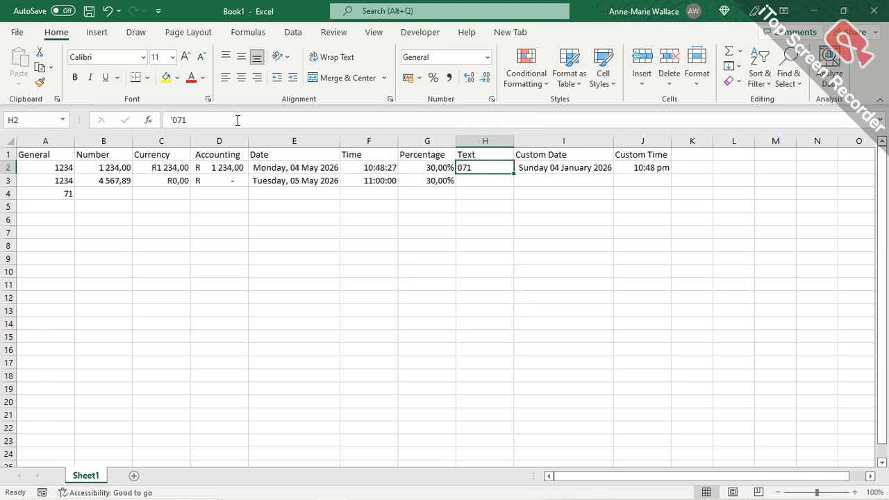
pyautogui.press('Delete')
pyautogui.write("'")
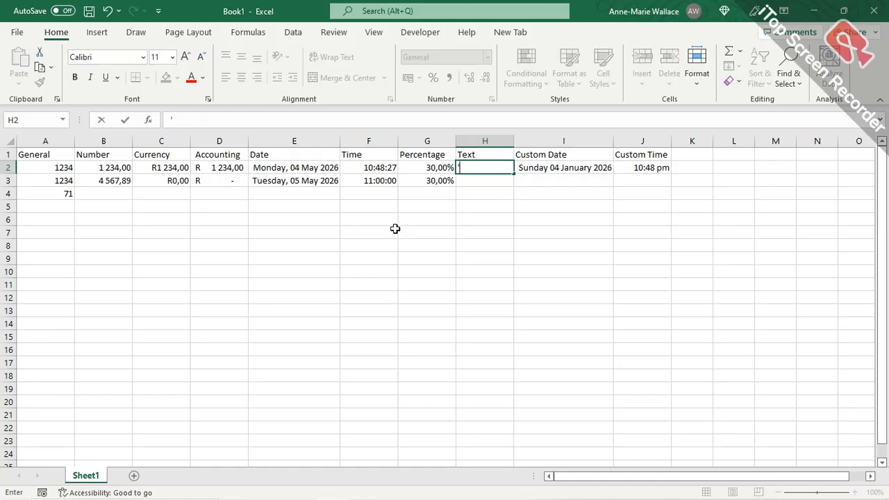
pyautogui.write('071')
pyautogui.press('Return')
# Clear cell H2 and apply the Text number format to the whole column H.
pyautogui.click(485, 169)
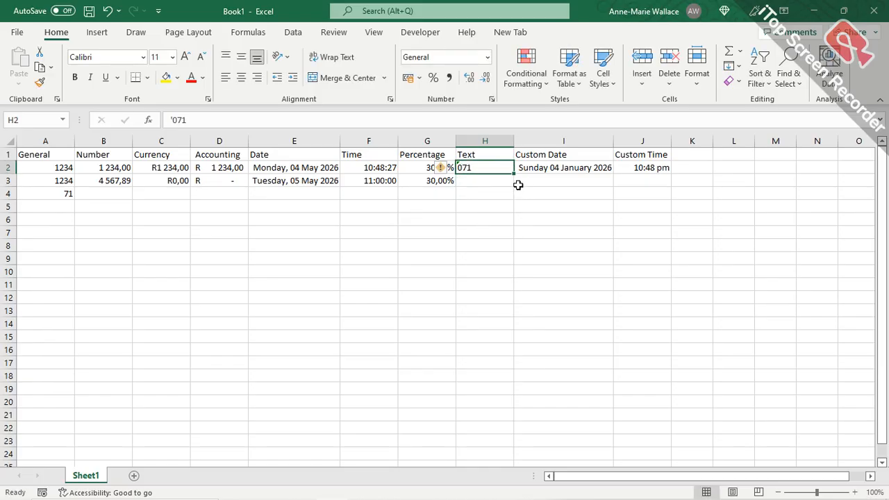
pyautogui.click(486, 140)
pyautogui.rightClick(486, 142)
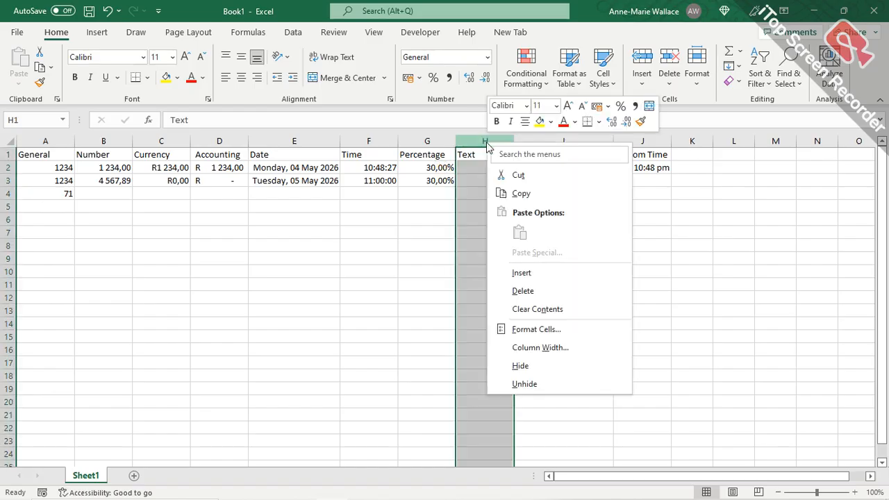
pyautogui.click(528, 329)
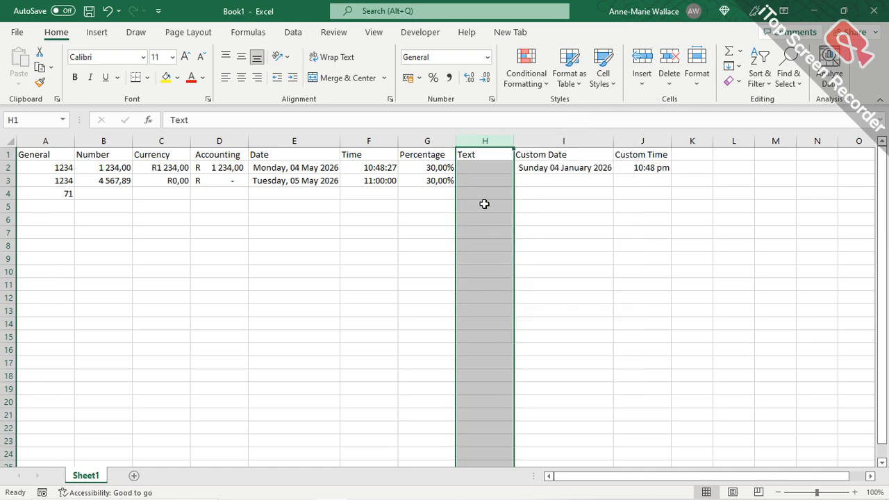
pyautogui.click(402, 298)
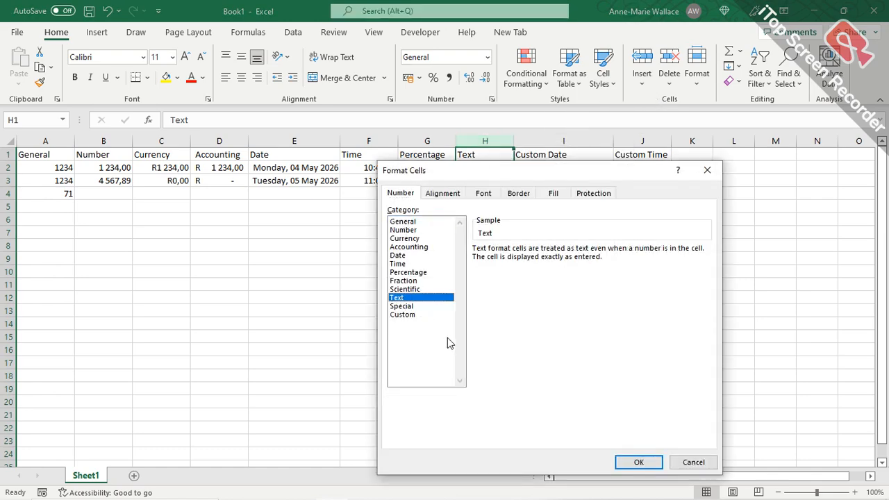
pyautogui.click(639, 462)
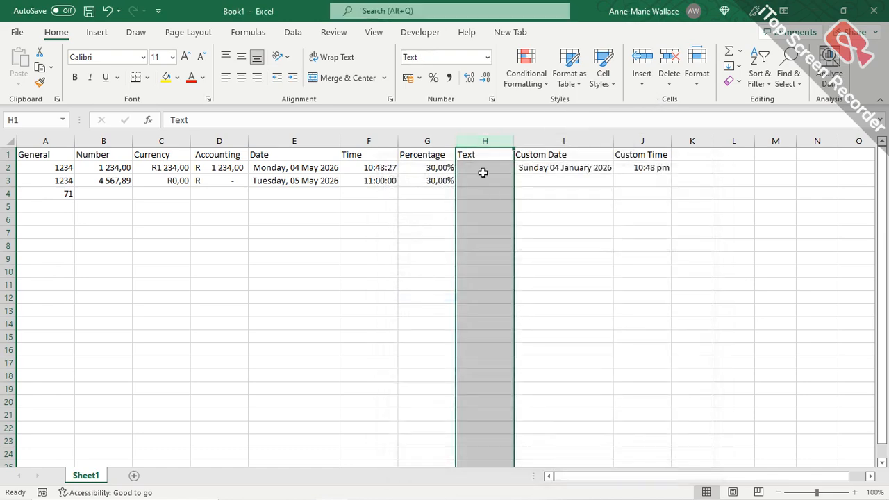
# Enter 071 in the Text-formatted cell H2 and inspect its stored content for the apostrophe.
pyautogui.moveTo(482, 172); pyautogui.dragTo(483, 198)
pyautogui.click(481, 171)
pyautogui.write('071')
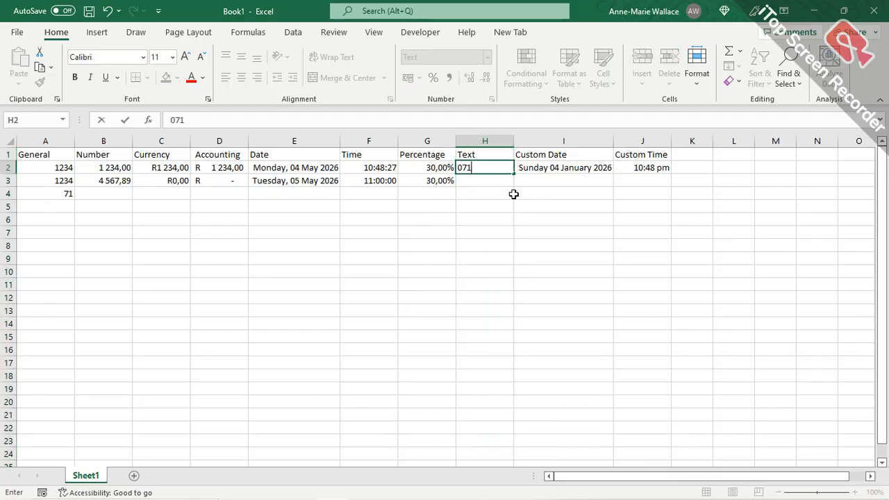
pyautogui.press('Return')
pyautogui.press('Up')
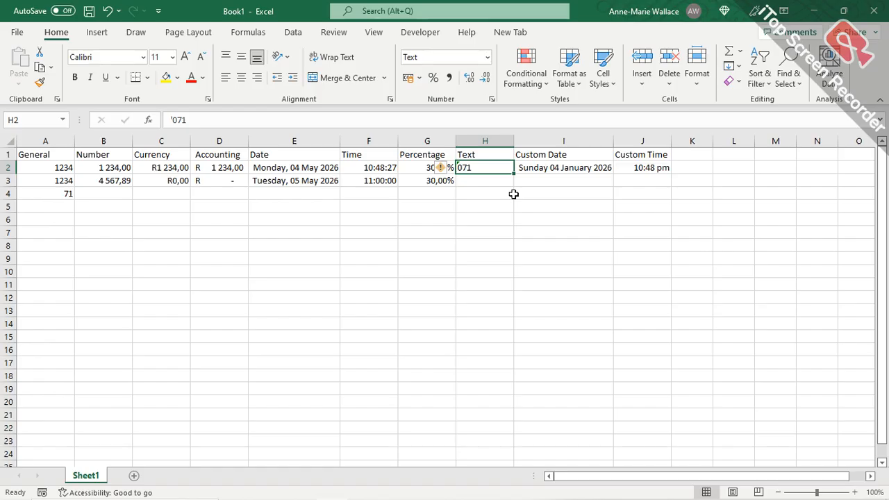
pyautogui.click(177, 119)
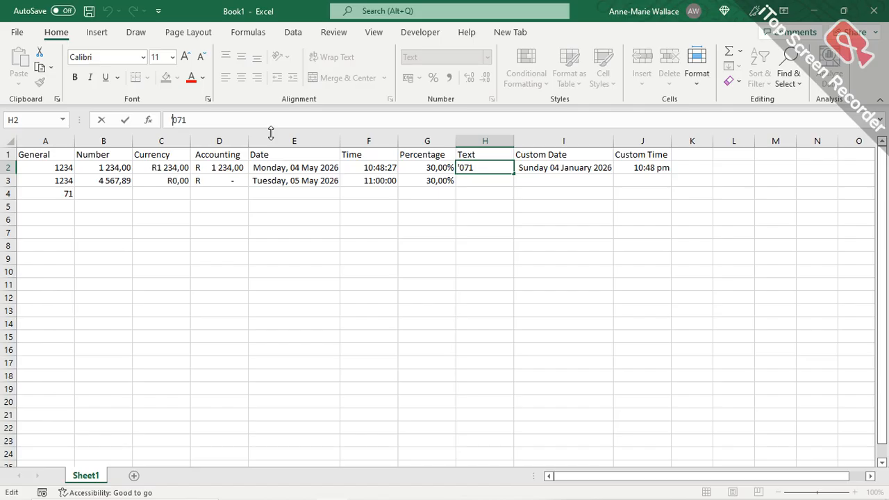
# Compare the displayed custom date in cell I2 with its underlying date value.
pyautogui.click(542, 142)
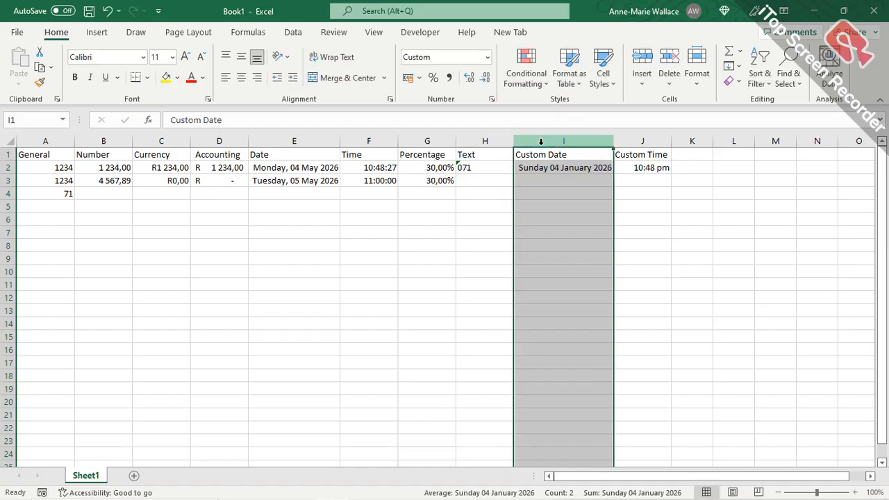
pyautogui.click(558, 169)
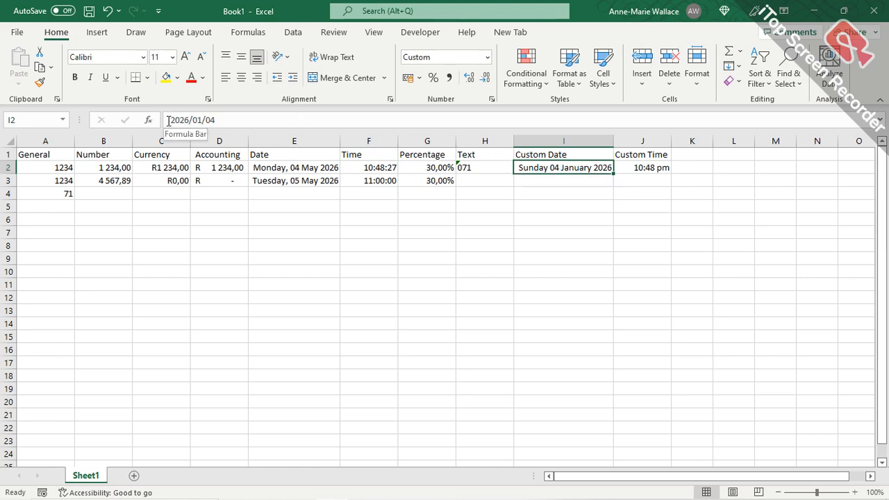
pyautogui.moveTo(168, 121); pyautogui.dragTo(230, 120)
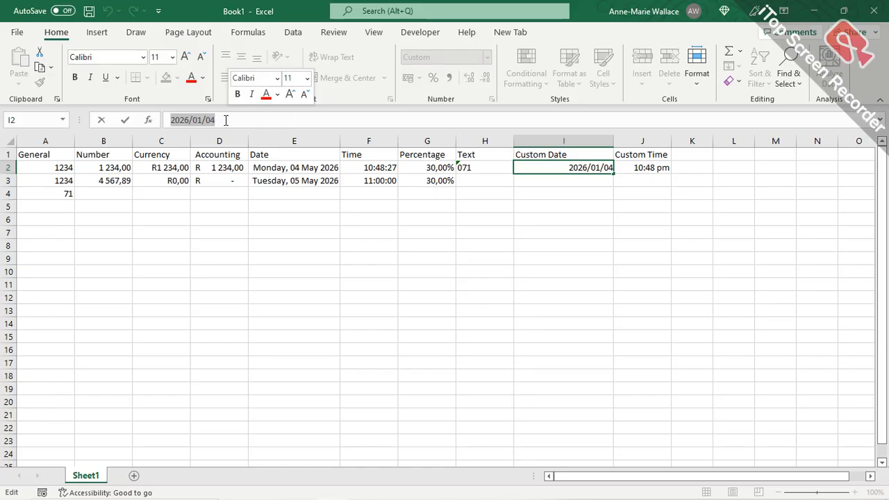
pyautogui.click(562, 181)
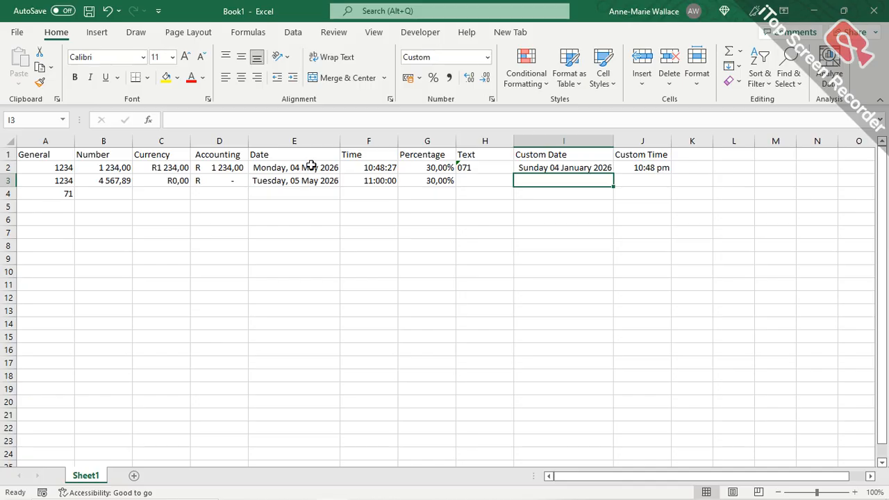
# Change the custom number format of the Custom Date column I to ddd dd mmmm yyyy.
pyautogui.click(562, 141)
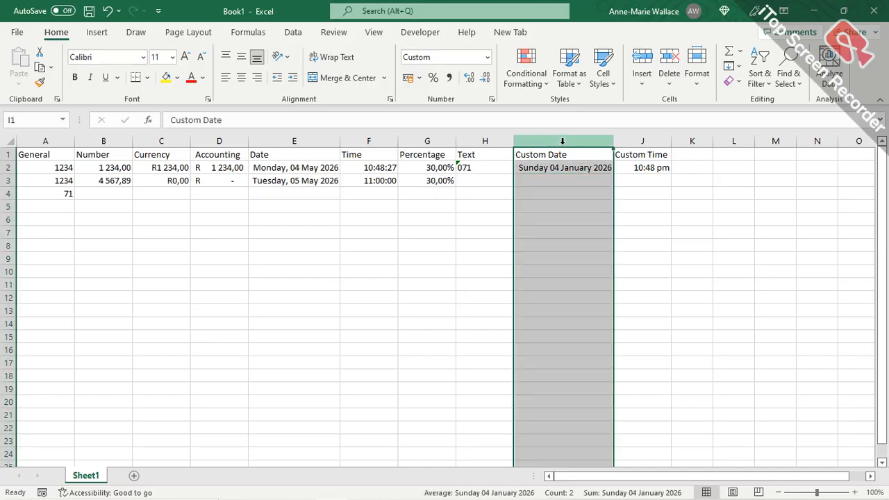
pyautogui.rightClick(563, 141)
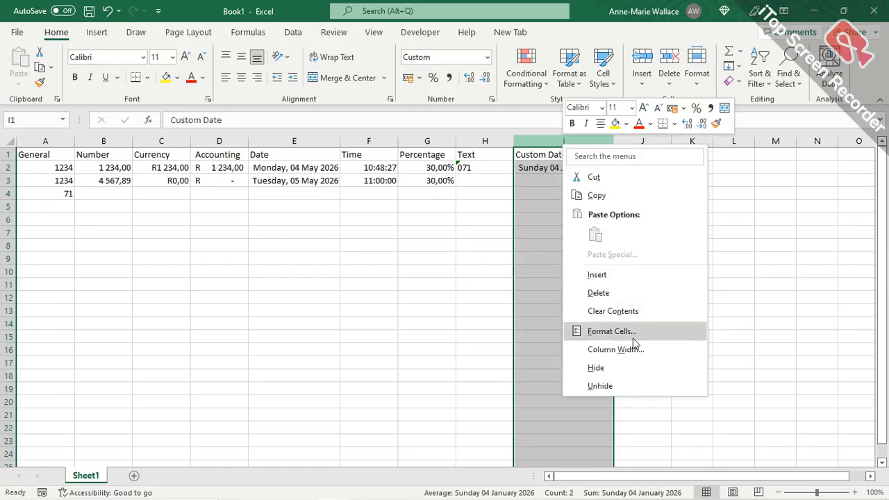
pyautogui.click(632, 335)
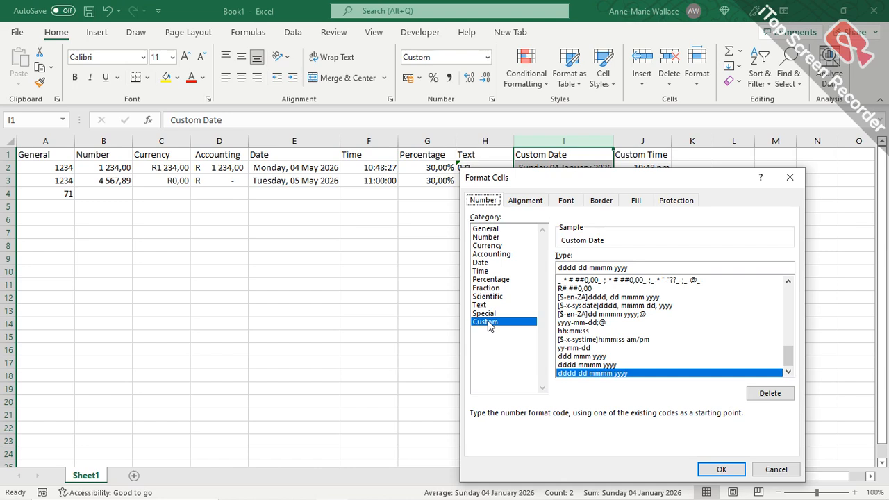
pyautogui.moveTo(601, 188); pyautogui.dragTo(245, 146)
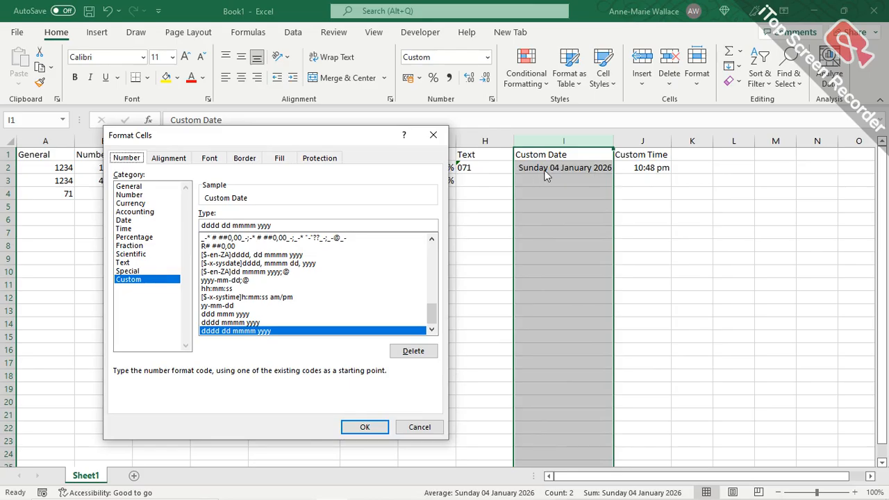
pyautogui.click(220, 225)
pyautogui.press('BackSpace')
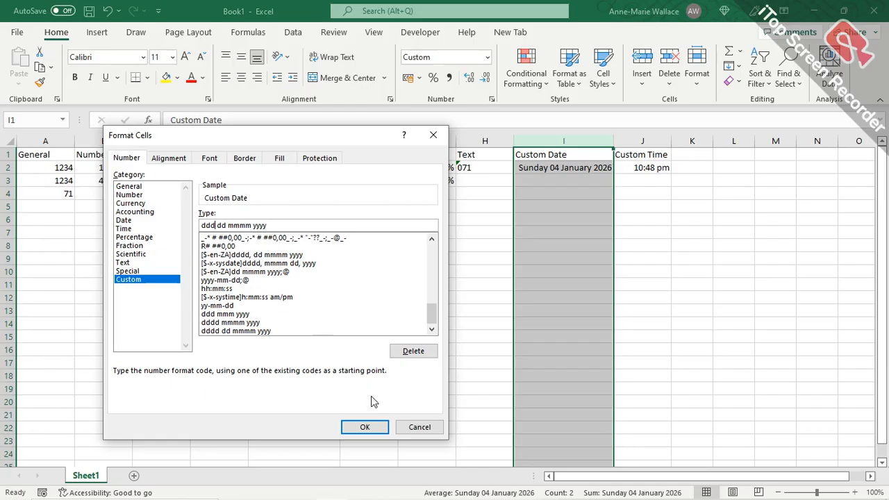
pyautogui.click(368, 427)
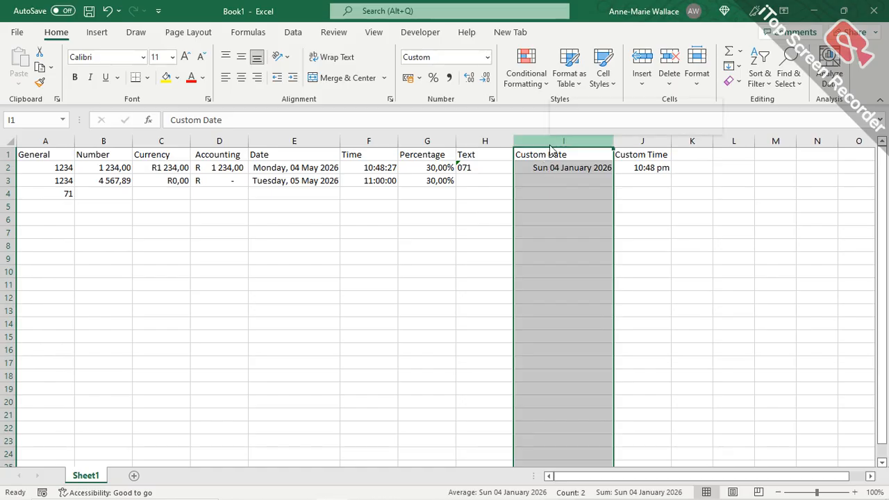
# Change the custom number format of the Custom Date column I to dddd dd mmm yyyy.
pyautogui.rightClick(551, 143)
pyautogui.click(599, 332)
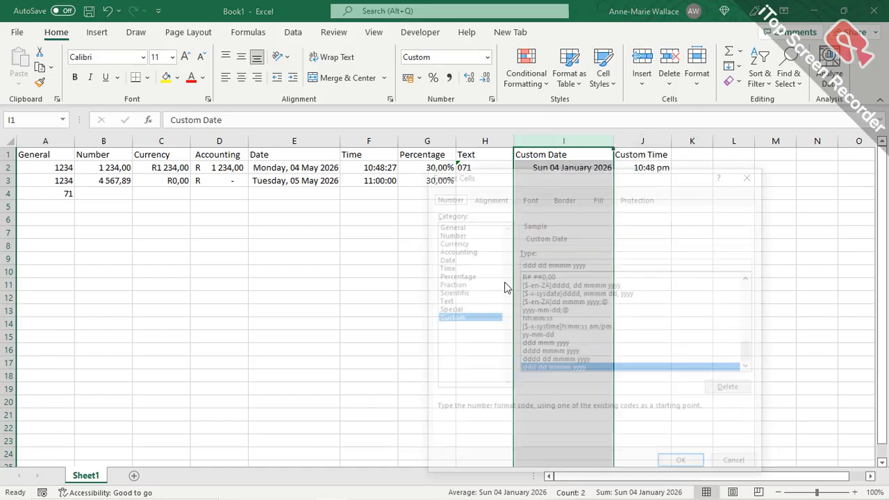
pyautogui.moveTo(609, 185); pyautogui.dragTo(237, 123)
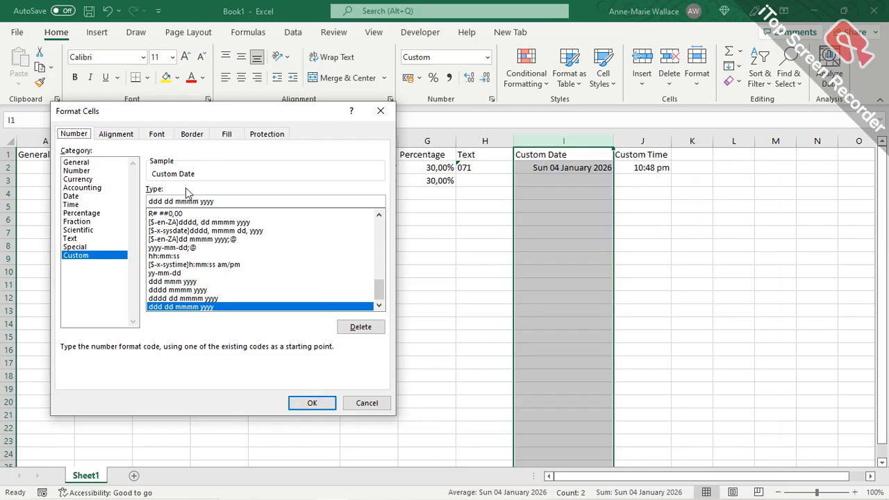
pyautogui.click(162, 202)
pyautogui.write('d')
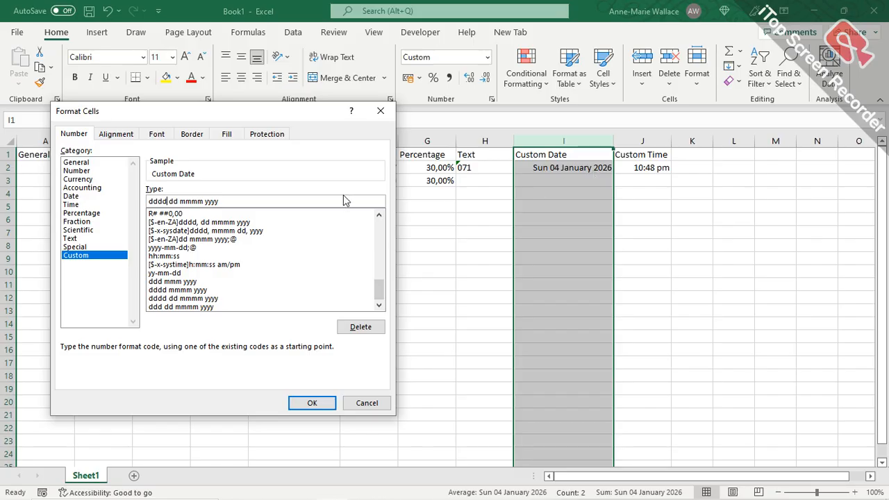
pyautogui.click(202, 202)
pyautogui.press('BackSpace')
pyautogui.click(312, 404)
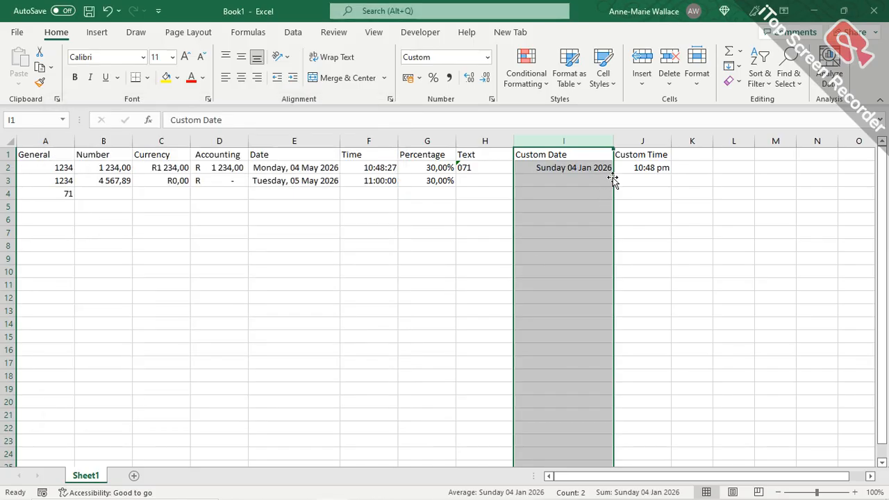
# Set the Custom Date column I to the custom format dddd dd mmmm yy, with full month name and two-digit year.
pyautogui.rightClick(579, 143)
pyautogui.click(630, 332)
pyautogui.moveTo(624, 184); pyautogui.dragTo(194, 114)
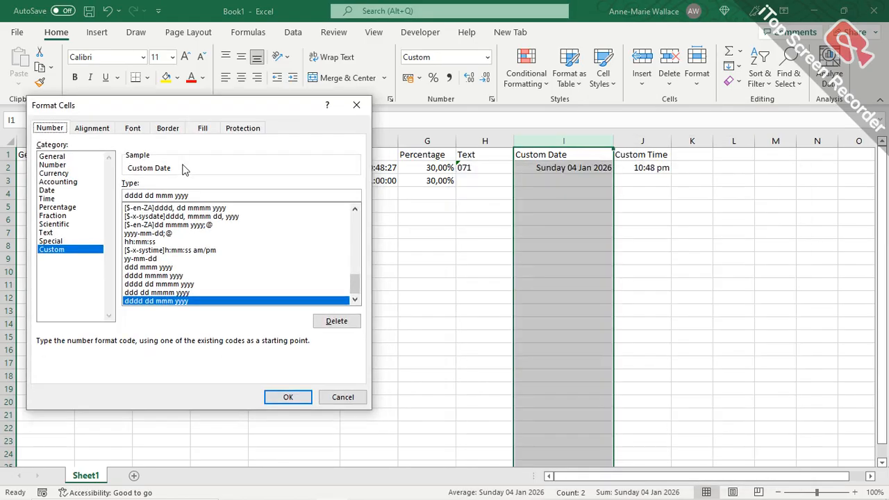
pyautogui.click(173, 195)
pyautogui.write('m')
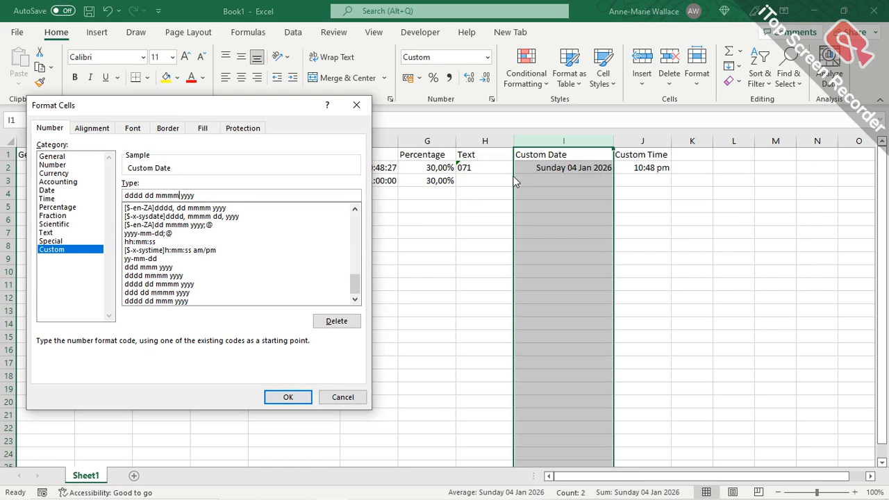
pyautogui.press('BackSpace')
pyautogui.press('BackSpace')
pyautogui.click(288, 397)
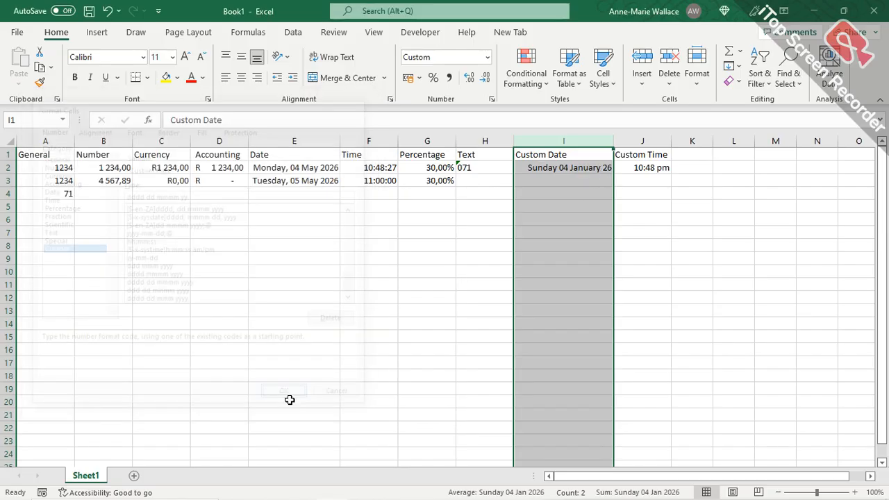
# Shorten the day and month names in column I's custom date format by setting it to ddd dd mmm yy.
pyautogui.rightClick(533, 143)
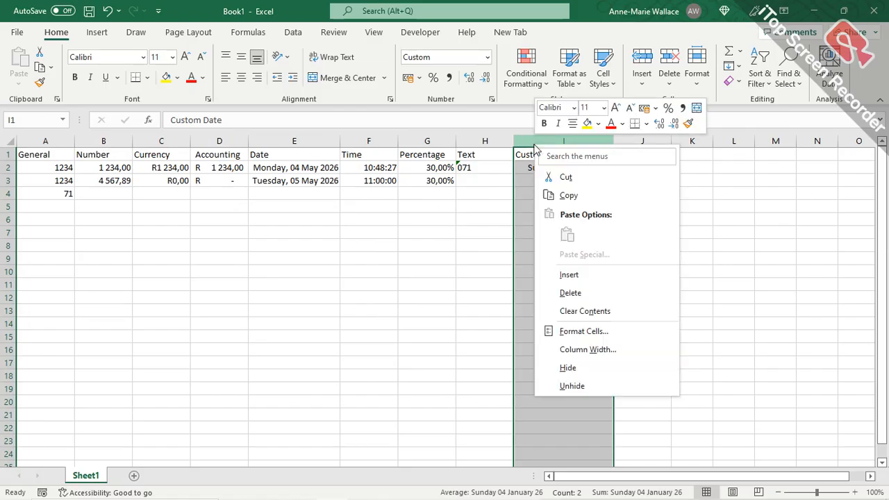
pyautogui.click(584, 333)
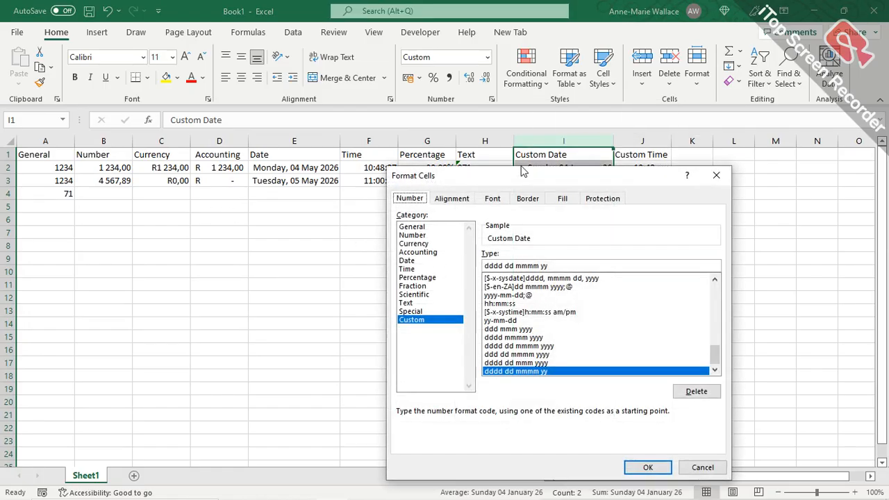
pyautogui.moveTo(519, 182); pyautogui.dragTo(195, 90)
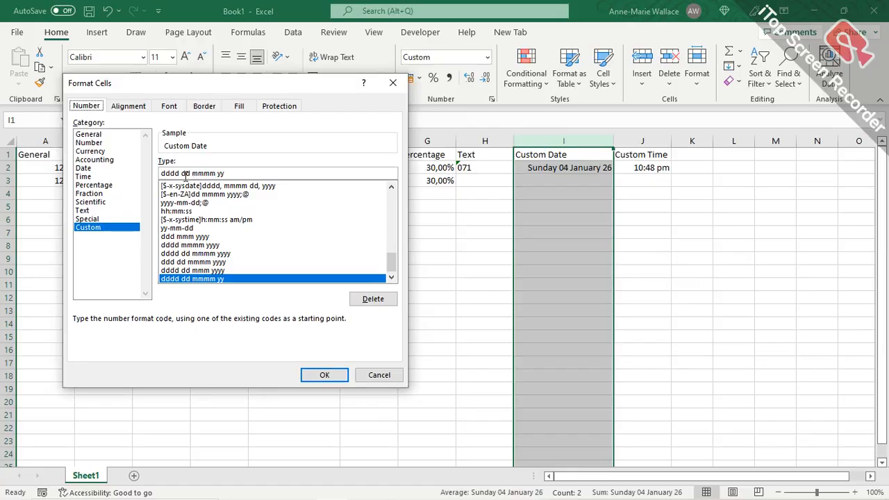
pyautogui.click(180, 173)
pyautogui.press('BackSpace')
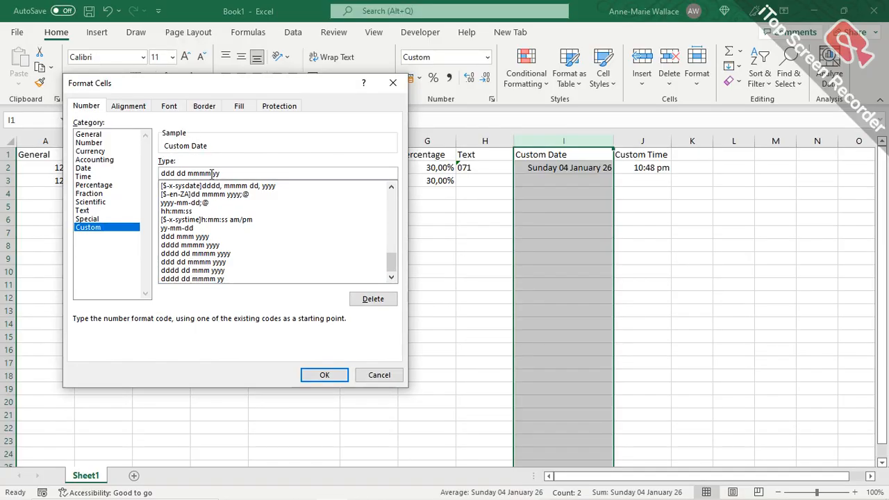
pyautogui.click(212, 173)
pyautogui.press('BackSpace')
pyautogui.click(325, 376)
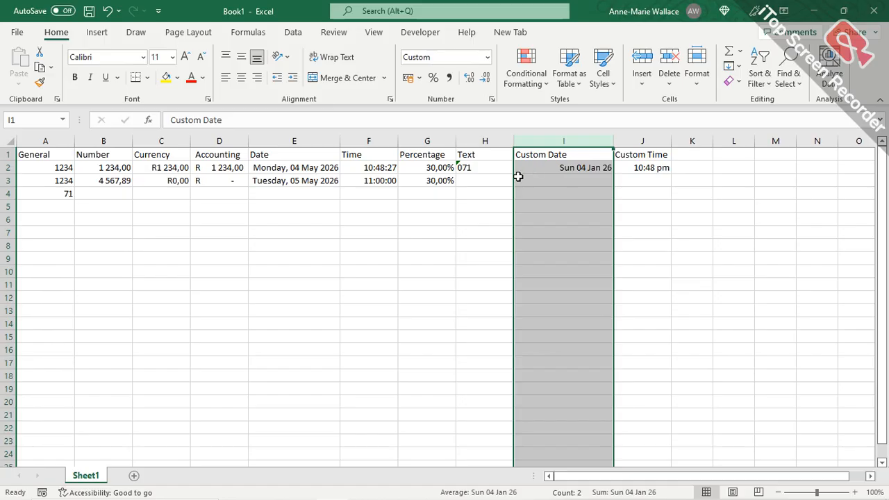
# Replace the custom format of the Custom Date column I with yyyy-mm-dd and autofit the column's width.
pyautogui.rightClick(564, 139)
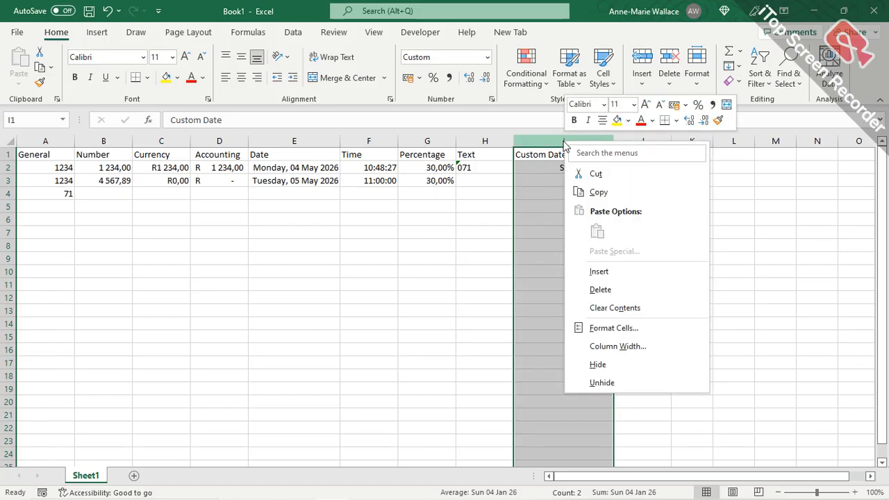
pyautogui.click(615, 328)
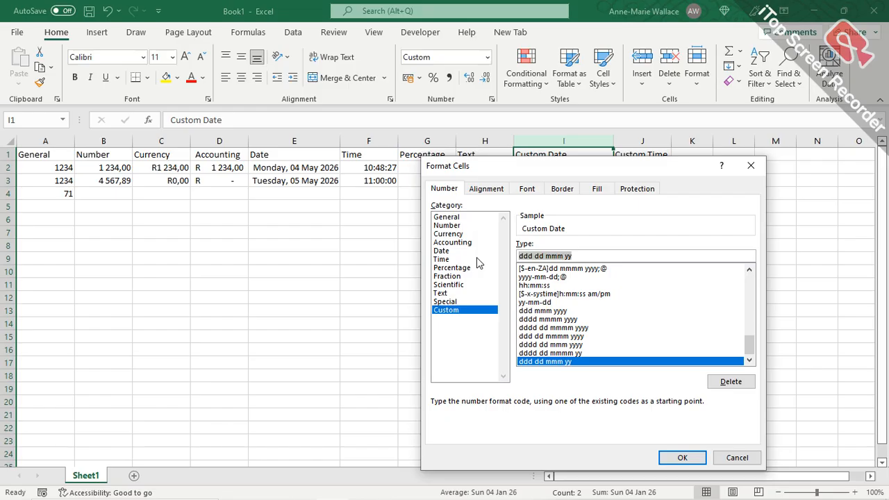
pyautogui.press('BackSpace')
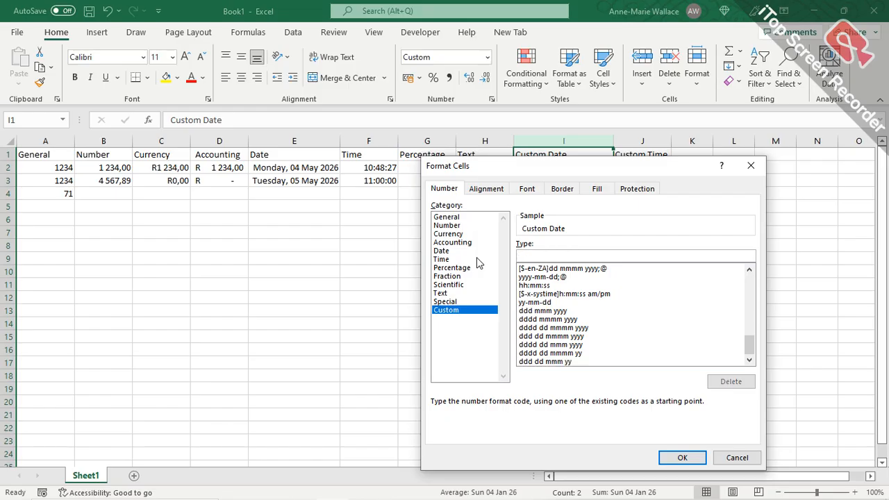
pyautogui.write('yyyy-mm-dd')
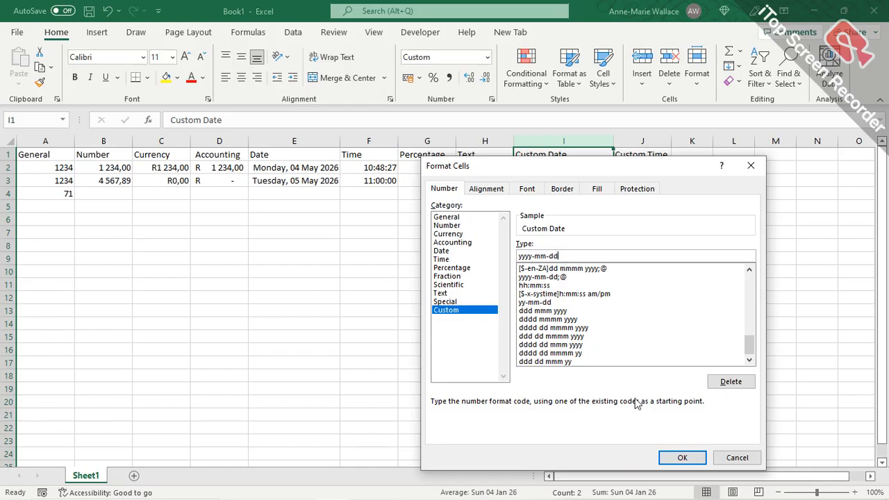
pyautogui.click(683, 458)
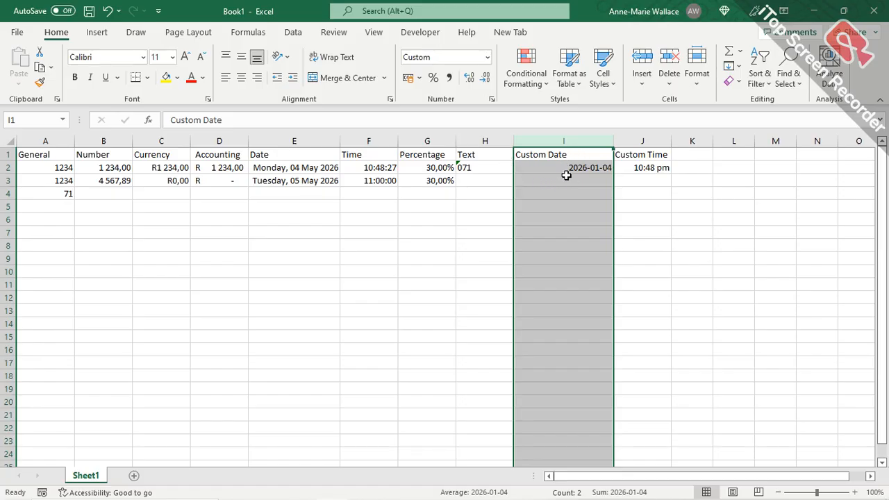
pyautogui.click(644, 142)
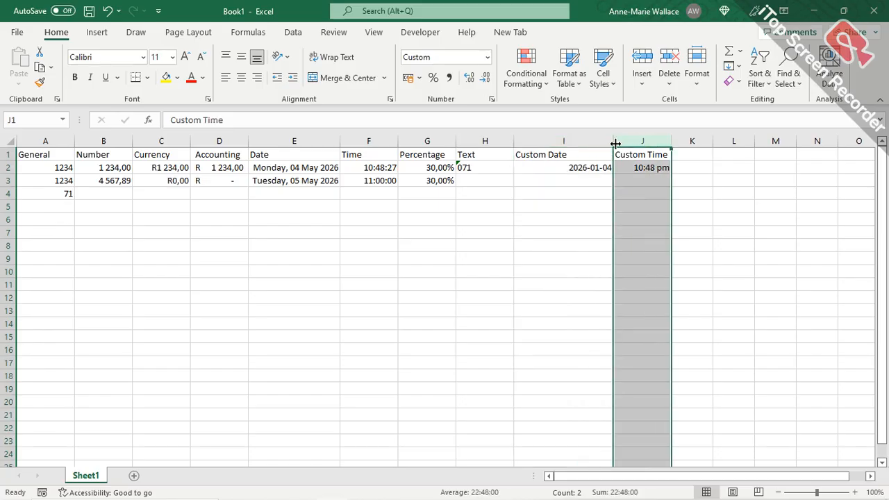
pyautogui.doubleClick(614, 144)
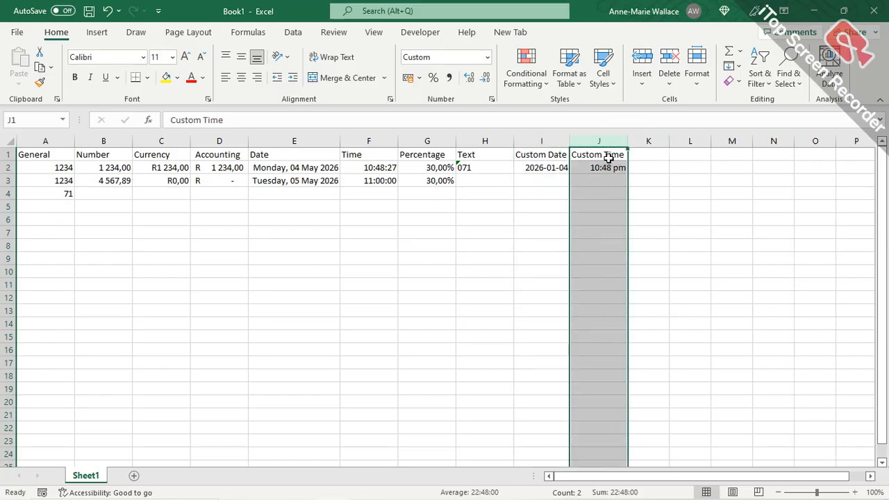
# Apply the custom number format hh:mm to the Custom Time column J and check the underlying time in cell J2.
pyautogui.rightClick(606, 141)
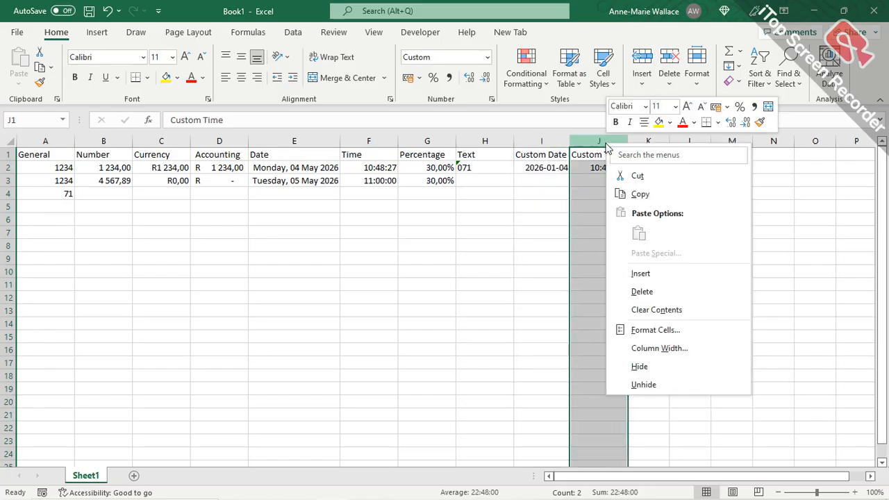
pyautogui.click(656, 331)
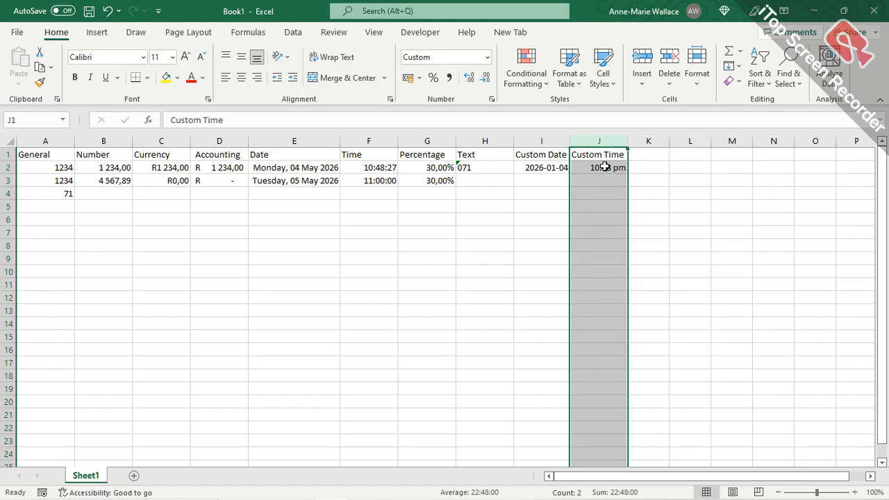
pyautogui.moveTo(629, 172); pyautogui.dragTo(288, 119)
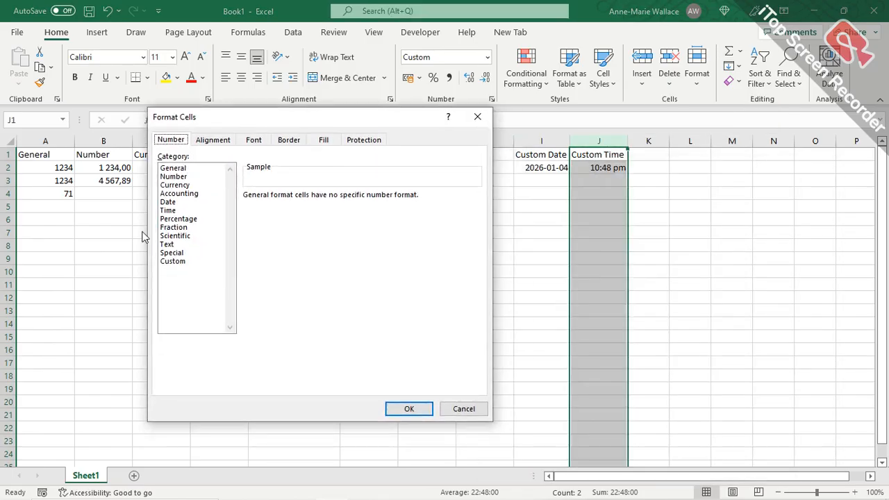
pyautogui.click(189, 262)
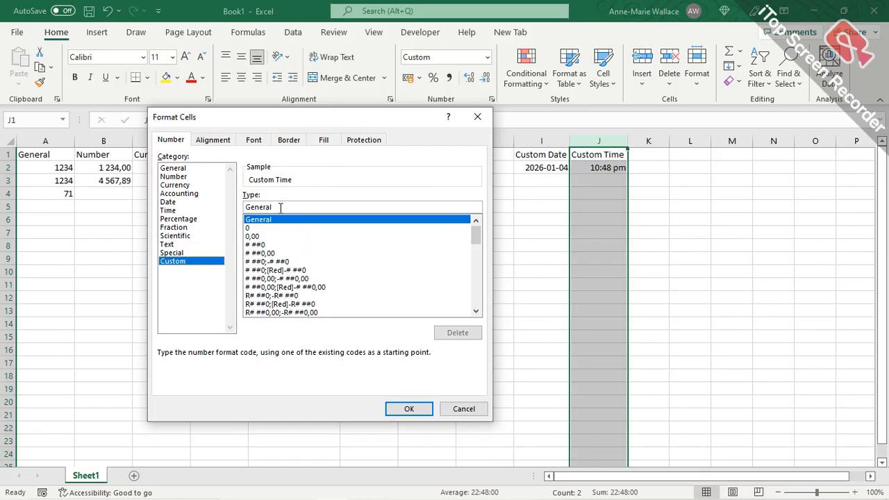
pyautogui.moveTo(281, 207); pyautogui.dragTo(229, 208)
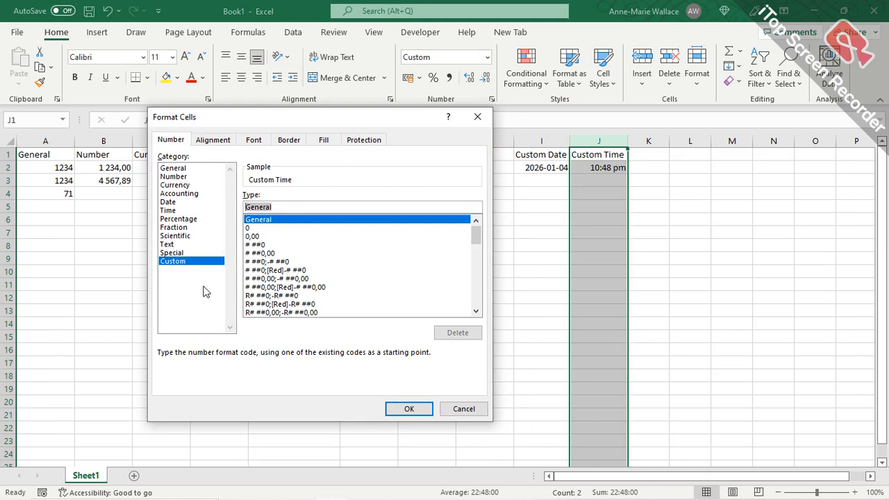
pyautogui.press('Delete')
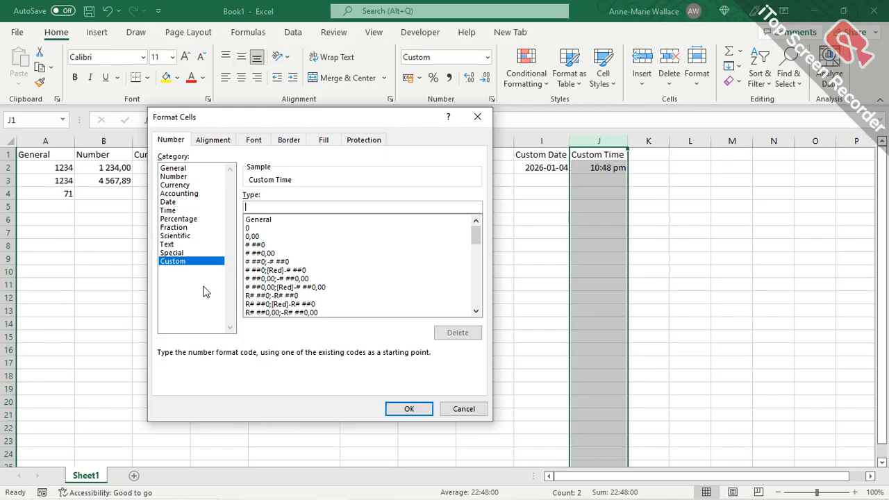
pyautogui.write('hh:mm')
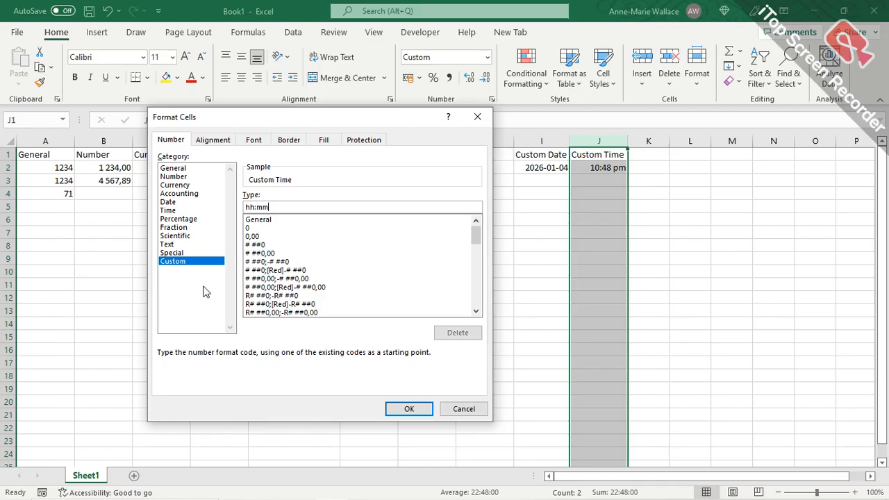
pyautogui.click(409, 409)
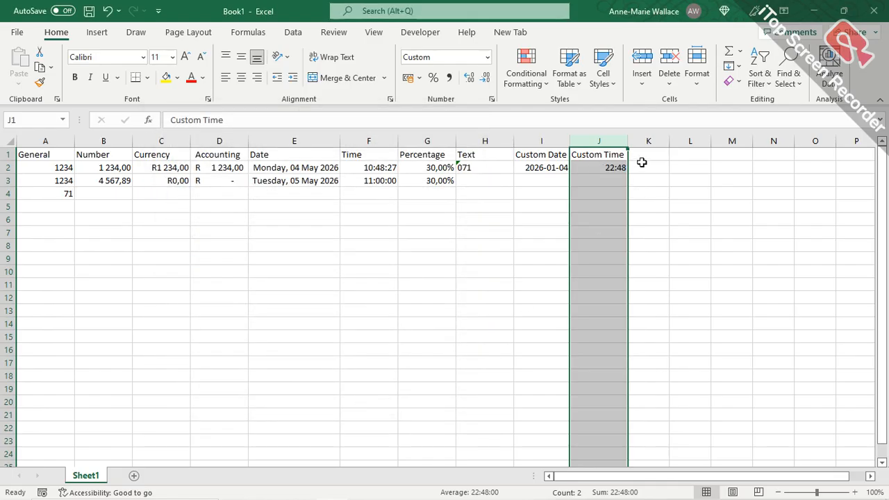
pyautogui.click(603, 168)
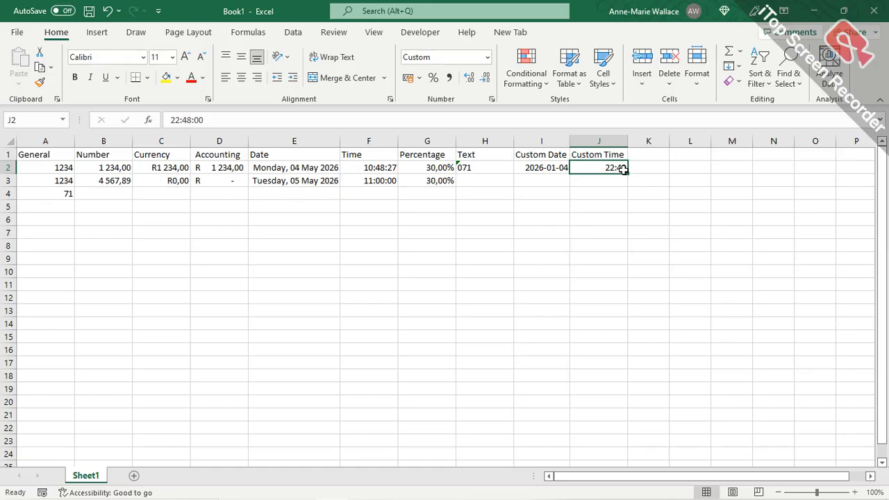
# Add seconds to the Custom Time column J by setting its custom number format to hh:mm:ss.
pyautogui.click(596, 140)
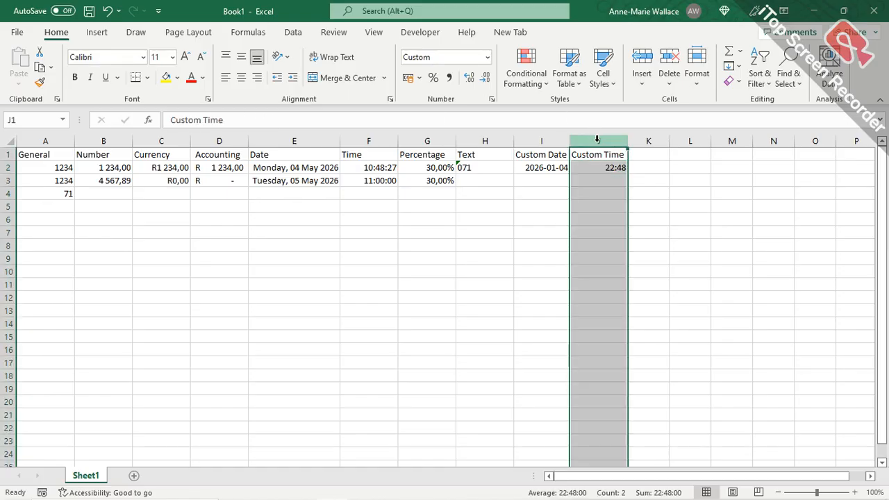
pyautogui.rightClick(598, 144)
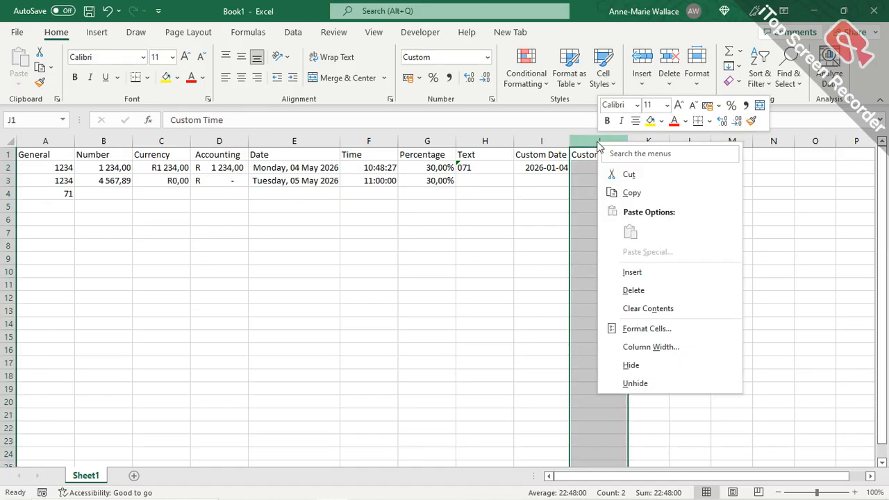
pyautogui.click(653, 330)
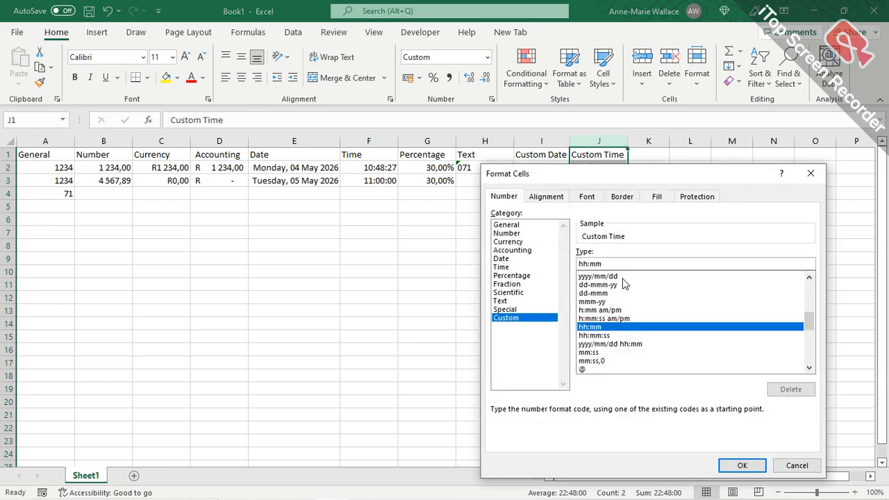
pyautogui.write(':')
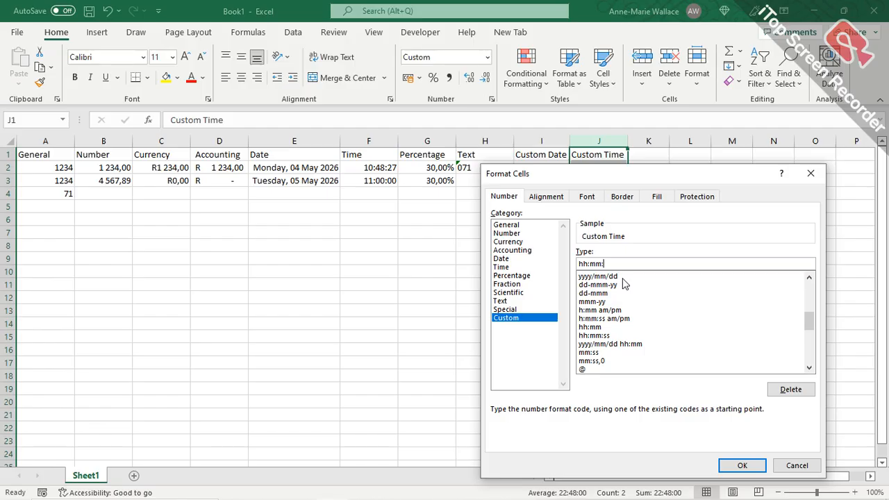
pyautogui.write('ss')
pyautogui.moveTo(723, 174); pyautogui.dragTo(713, 141)
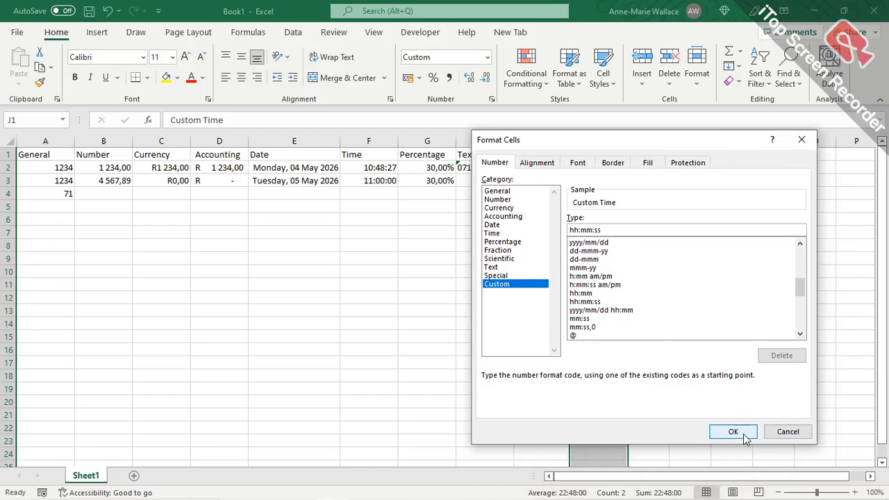
pyautogui.click(733, 432)
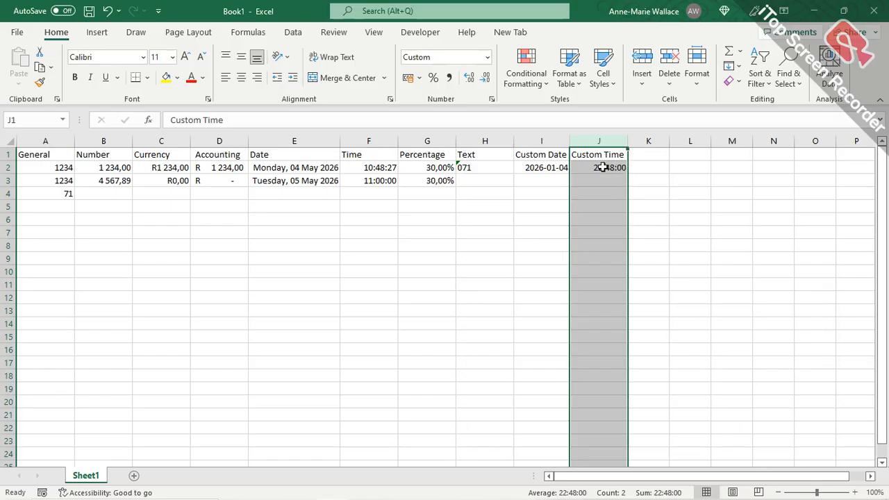
# Start another number format change for the Custom Time column J.
pyautogui.rightClick(601, 139)
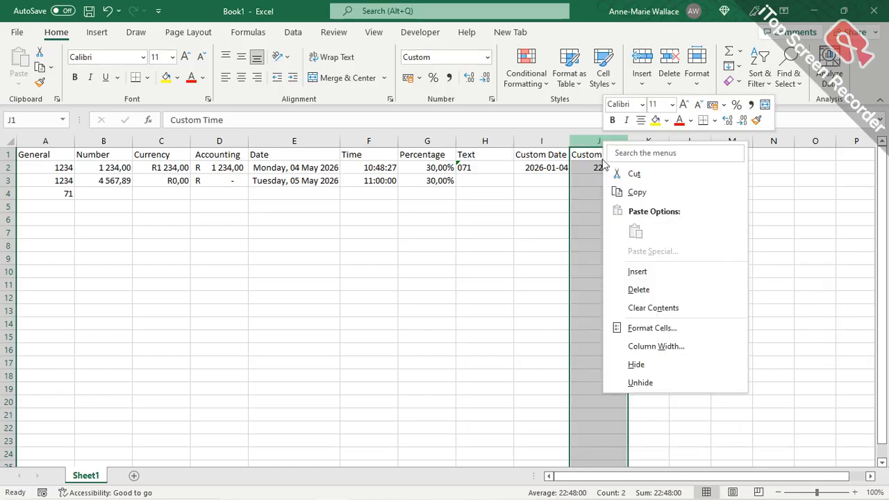
# Apply the custom number format h:mm am/pm to the Custom Time column J.
pyautogui.click(654, 323)
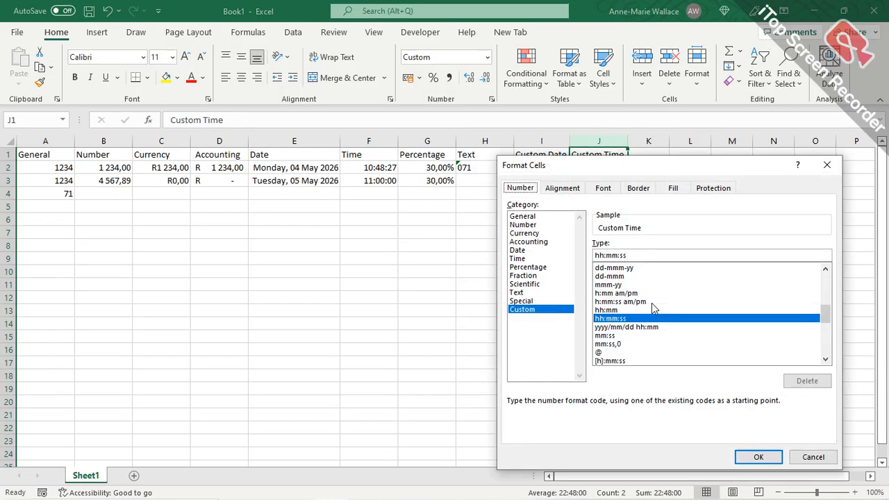
pyautogui.click(644, 255)
pyautogui.press('BackSpace')
pyautogui.press('BackSpace')
pyautogui.press('BackSpace')
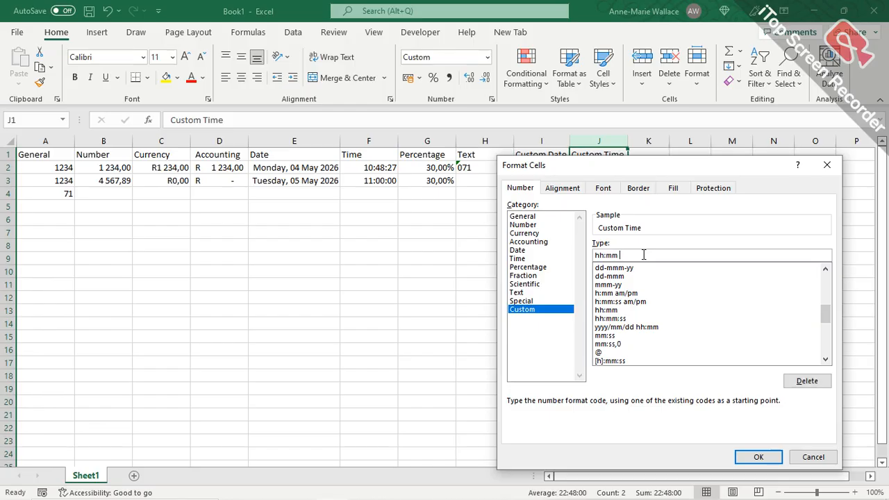
pyautogui.write('AM')
pyautogui.press('BackSpace')
pyautogui.press('BackSpace')
pyautogui.click(616, 293)
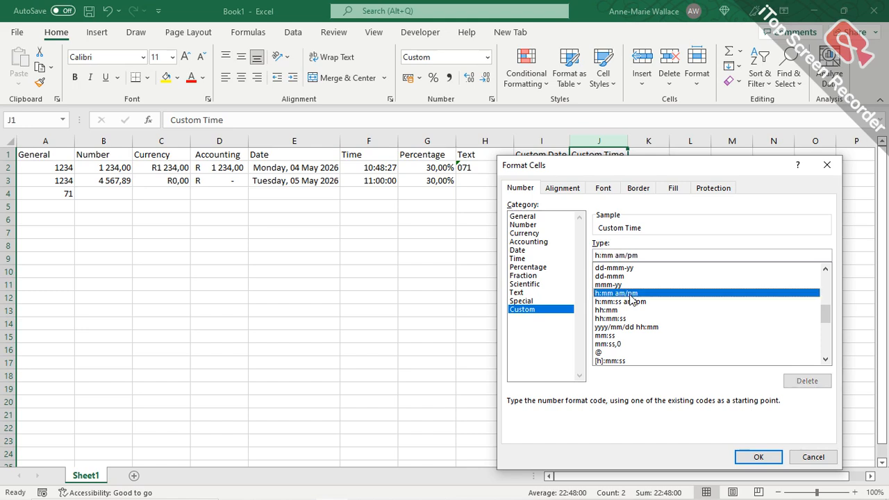
pyautogui.click(763, 459)
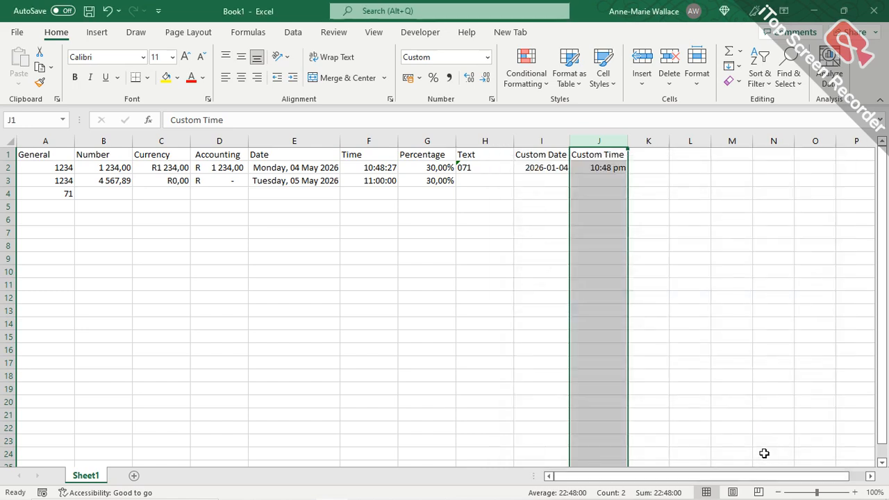
# Change the hour of the time in cell J2 to 10, keeping the minutes and seconds.
pyautogui.click(595, 168)
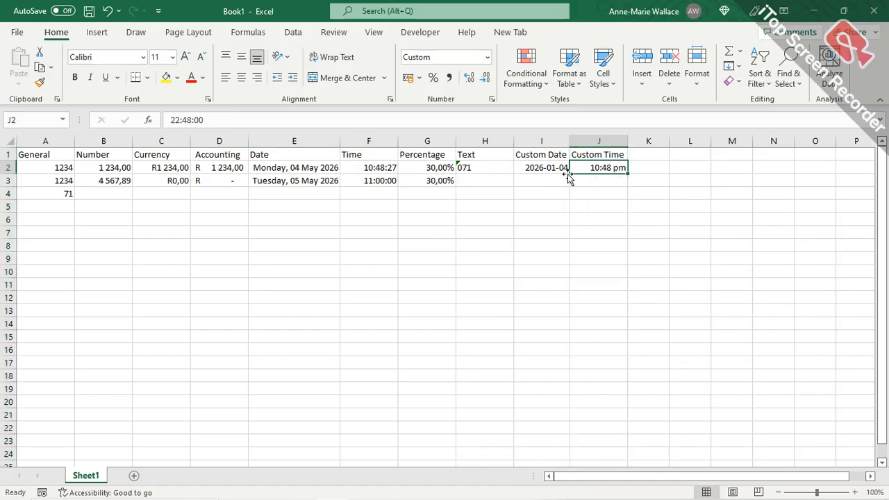
pyautogui.click(179, 120)
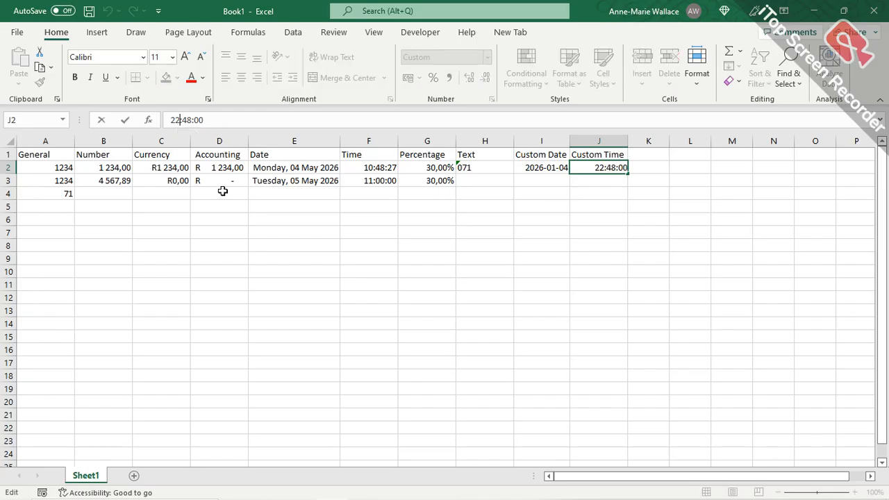
pyautogui.press('BackSpace')
pyautogui.press('BackSpace')
pyautogui.write('10')
pyautogui.press('Return')
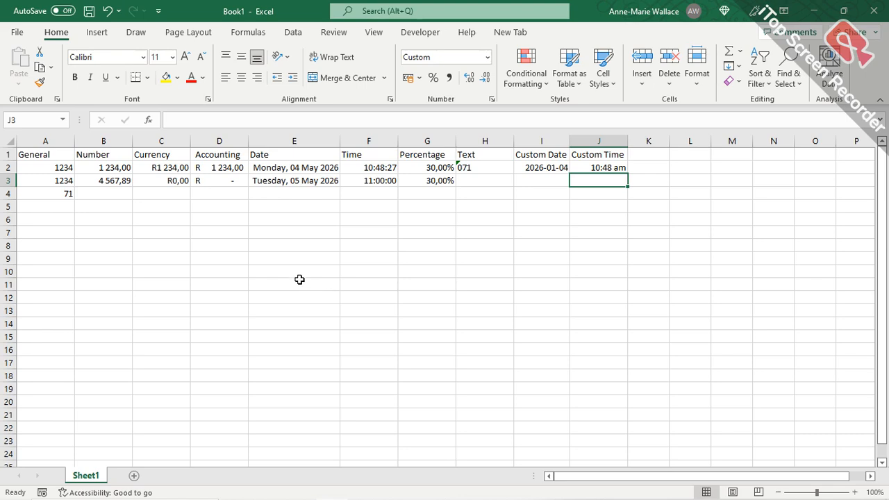
# Add two new worksheets, Sheet2 and Sheet3, after Sheet1 and return to Sheet1.
pyautogui.scroll(-2, 333, 396)
pyautogui.scroll(2, 334, 396)
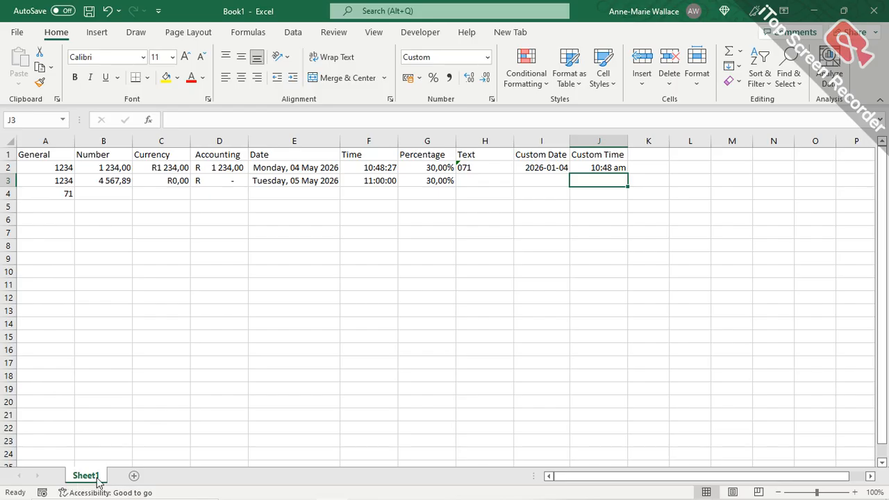
pyautogui.click(134, 478)
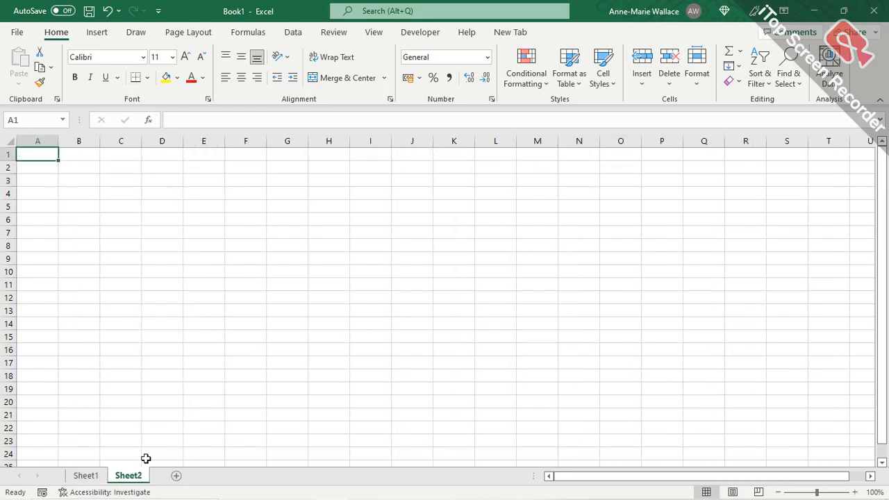
pyautogui.click(177, 477)
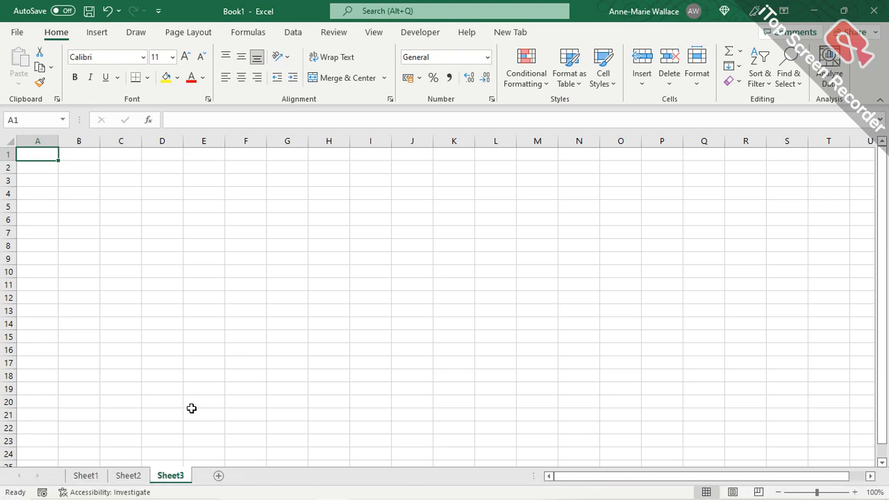
pyautogui.click(86, 478)
pyautogui.click(127, 478)
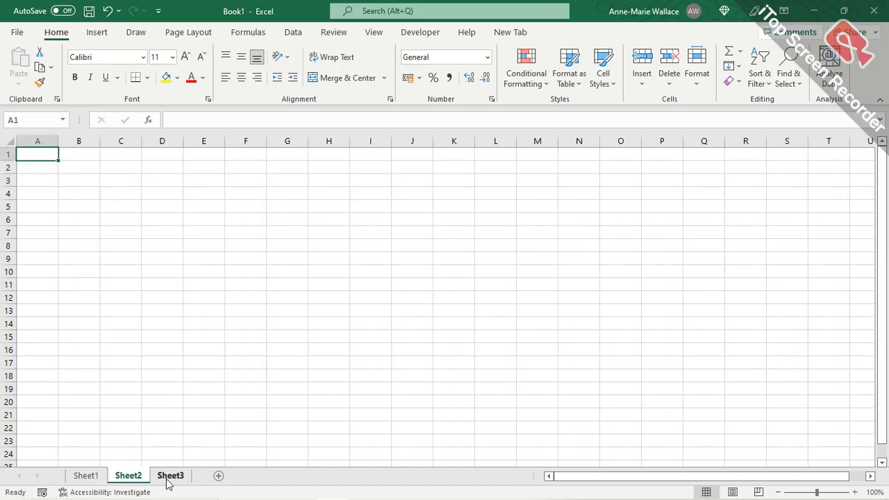
pyautogui.click(89, 479)
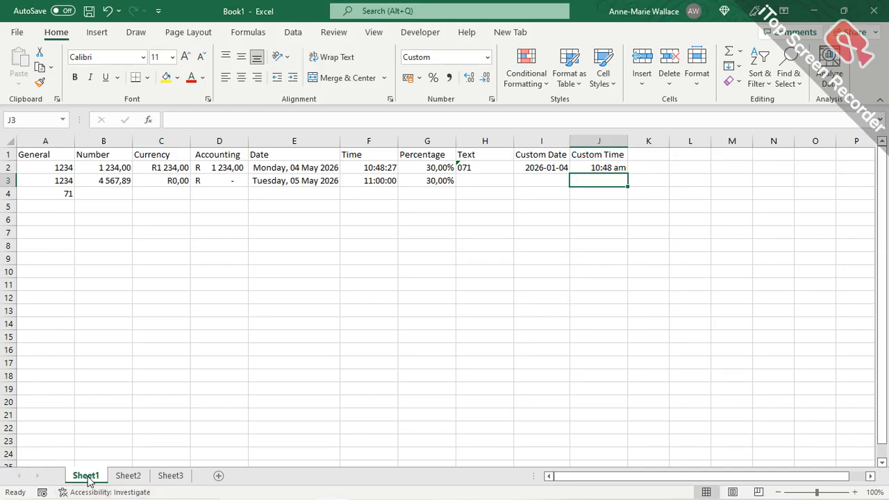
# Move Sheet1 behind Sheet3 and back to the first position in the sheet order.
pyautogui.moveTo(88, 479); pyautogui.dragTo(89, 479)
pyautogui.moveTo(88, 479); pyautogui.dragTo(158, 485)
pyautogui.moveTo(159, 485); pyautogui.dragTo(199, 484)
pyautogui.moveTo(198, 481); pyautogui.dragTo(198, 482)
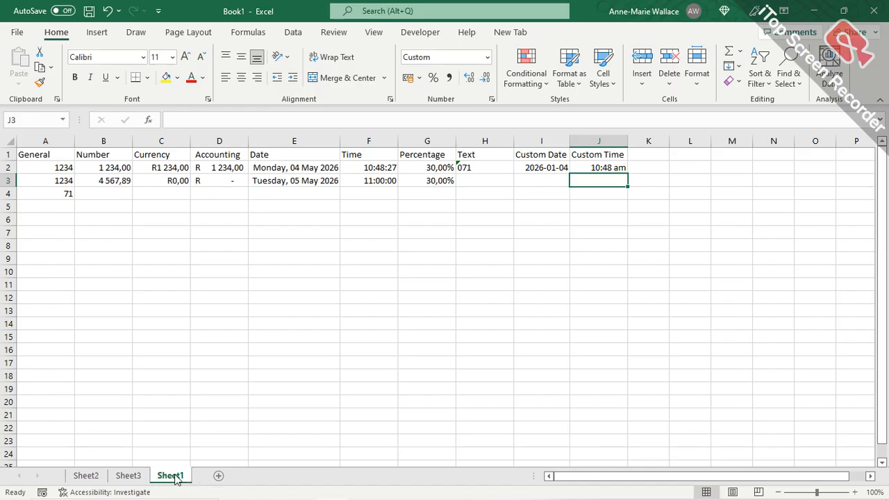
pyautogui.moveTo(177, 478); pyautogui.dragTo(82, 478)
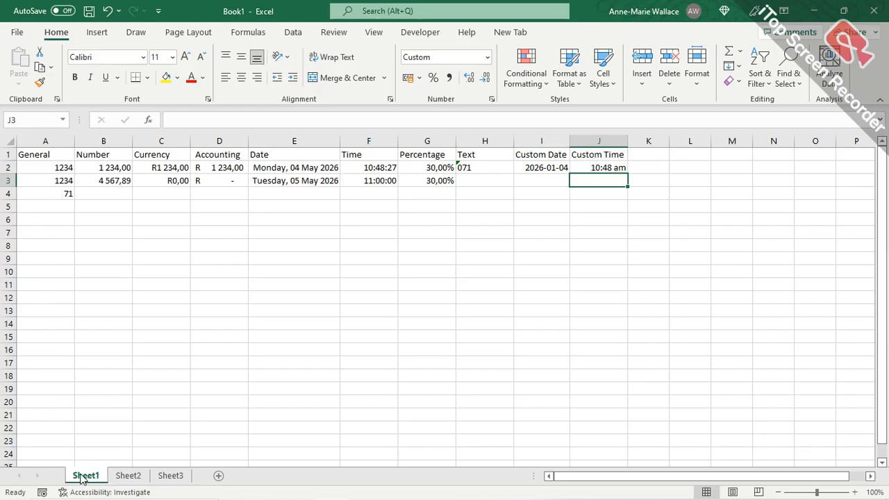
# Move Sheet1 before Sheet3 within Book1 using Move or Copy, and return it in front of Sheet2.
pyautogui.rightClick(83, 478)
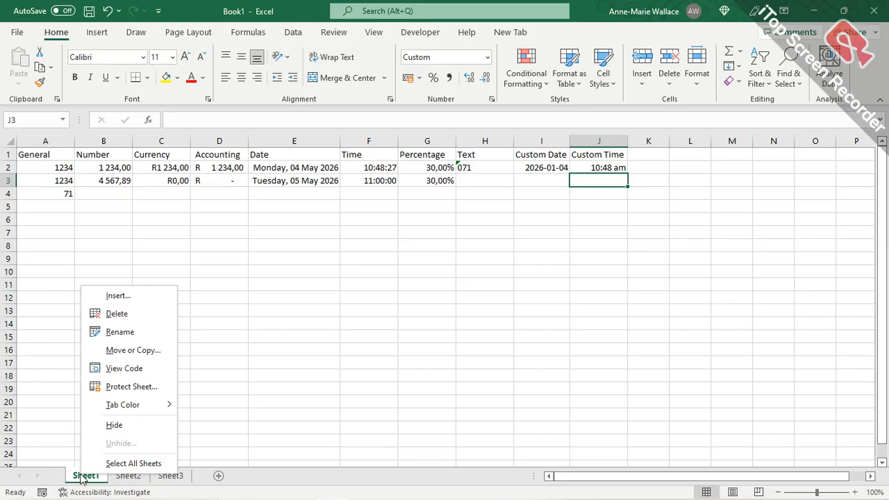
pyautogui.click(139, 351)
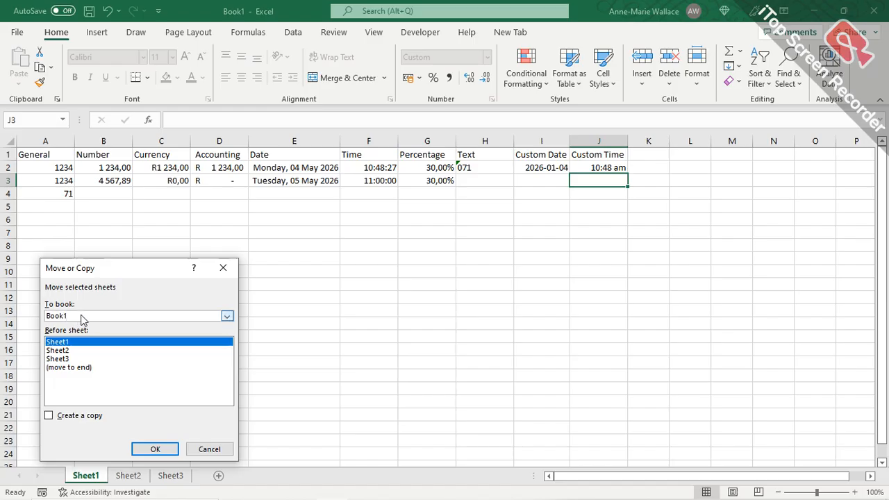
pyautogui.click(227, 317)
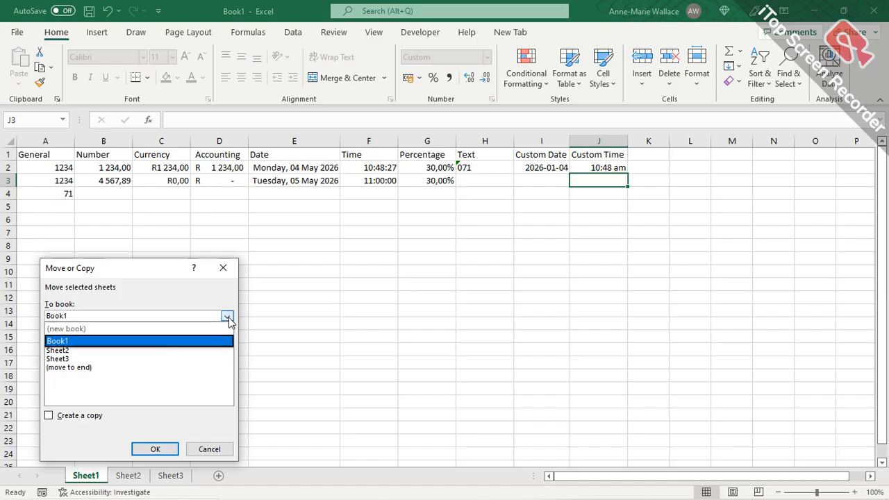
pyautogui.click(227, 317)
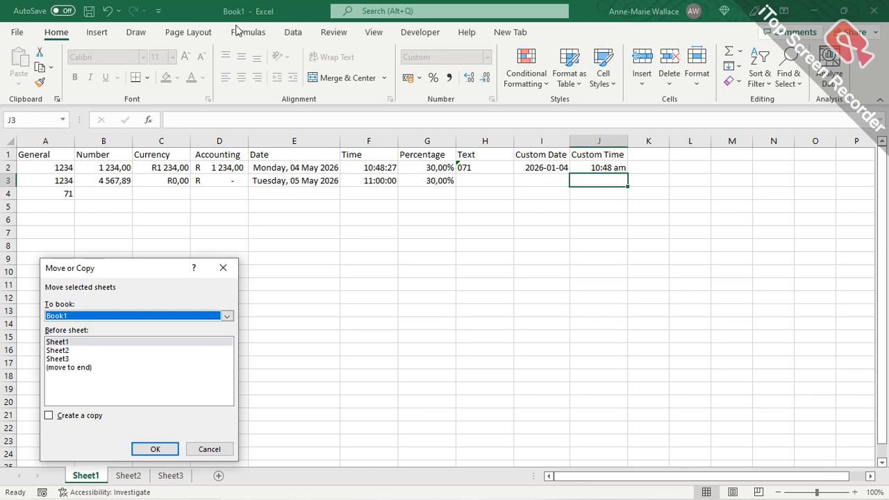
pyautogui.click(62, 360)
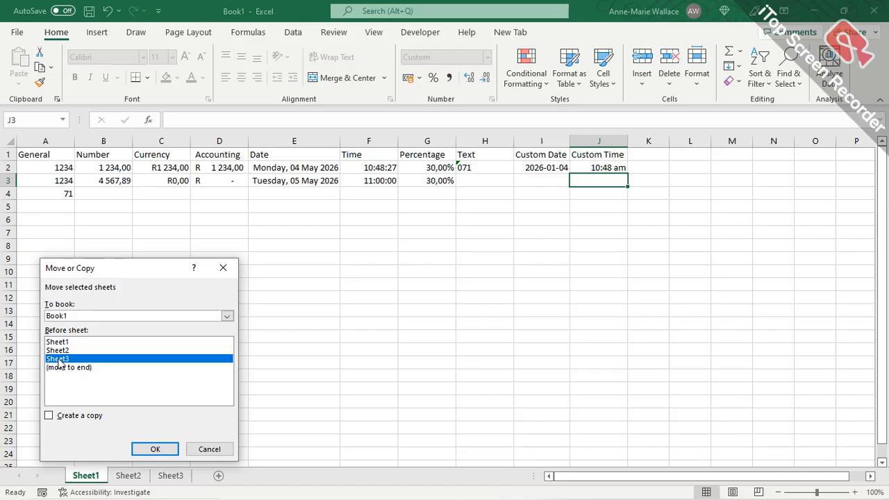
pyautogui.click(156, 450)
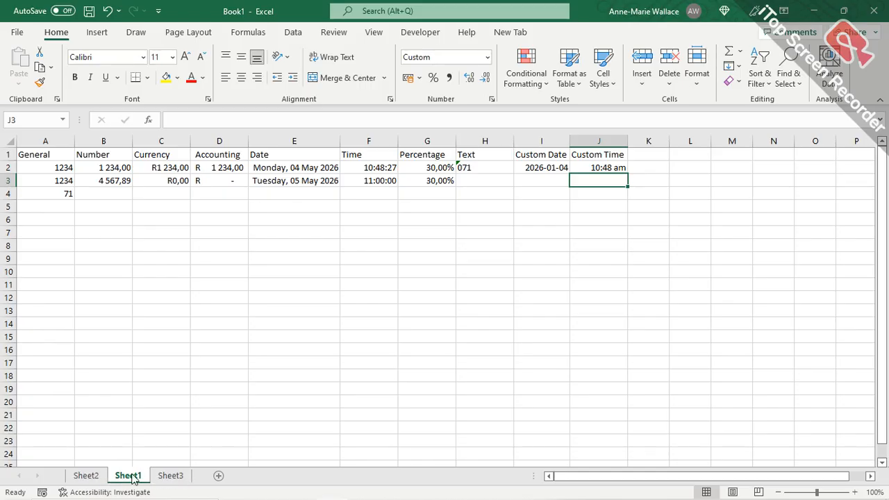
pyautogui.moveTo(133, 473); pyautogui.dragTo(85, 477)
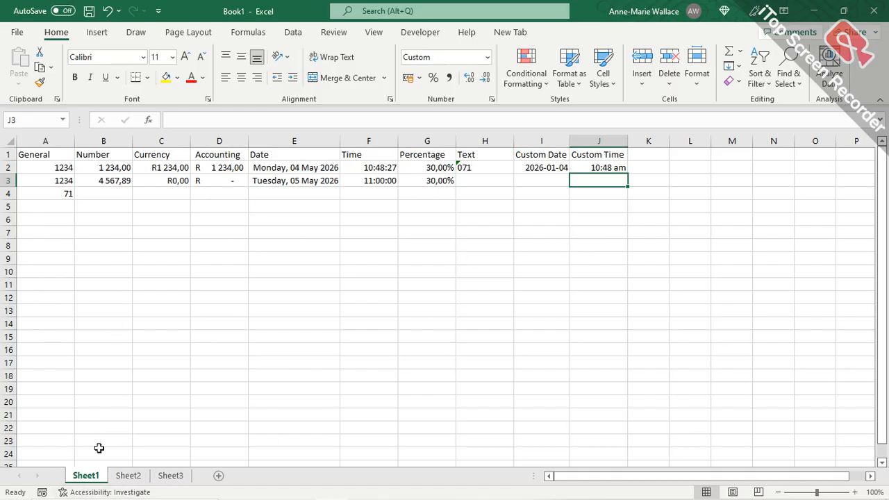
# Copy the entire contents of Sheet1 onto Sheet2, and end copy mode back on Sheet1.
pyautogui.click(12, 142)
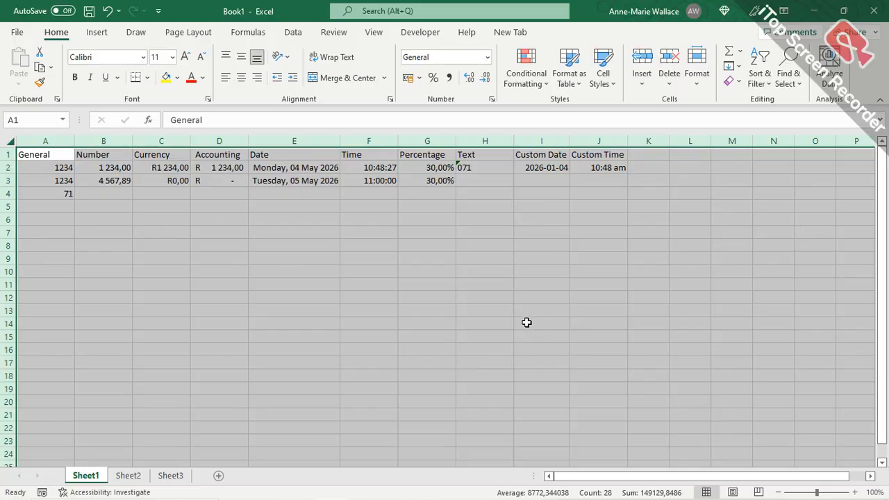
pyautogui.click(41, 69)
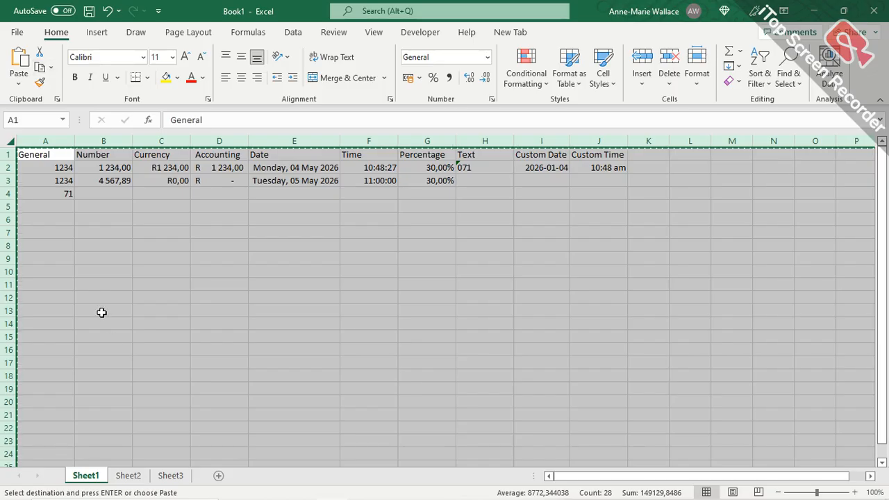
pyautogui.click(139, 477)
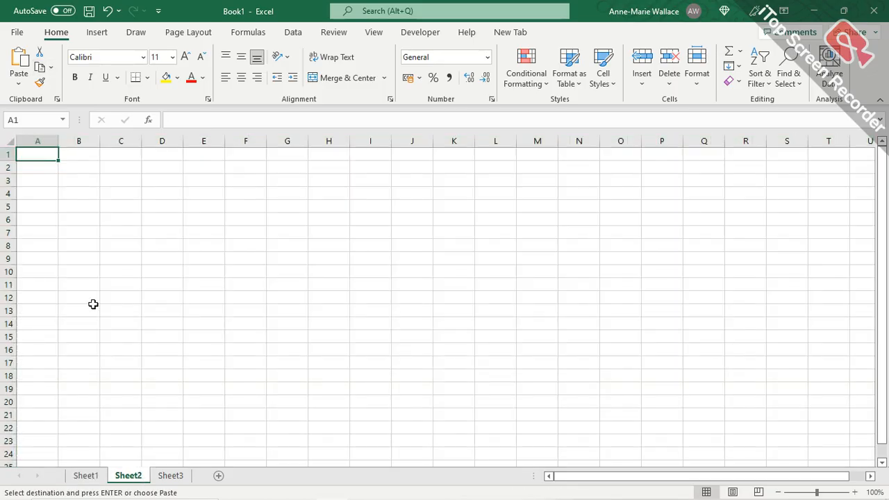
pyautogui.click(10, 141)
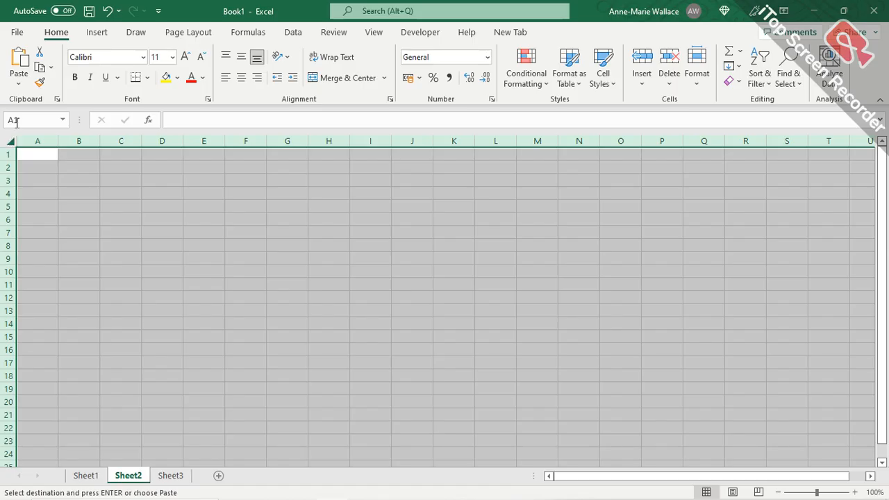
pyautogui.click(21, 62)
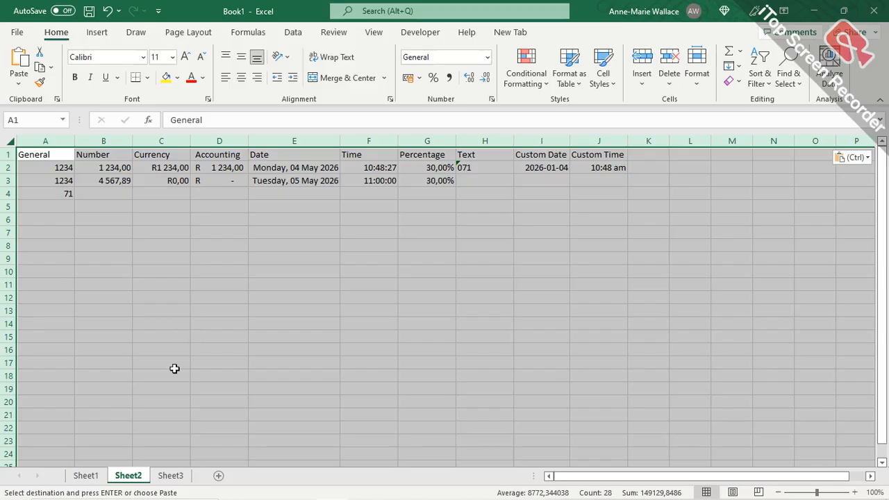
pyautogui.click(82, 478)
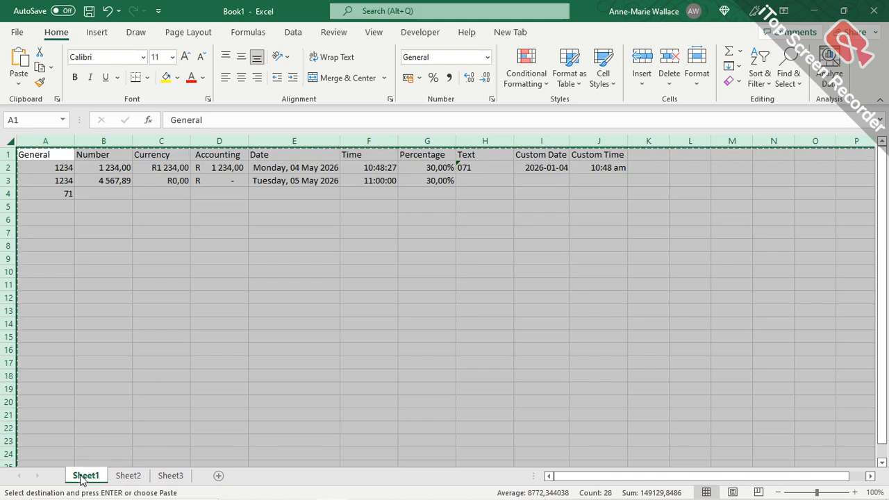
pyautogui.press('Escape')
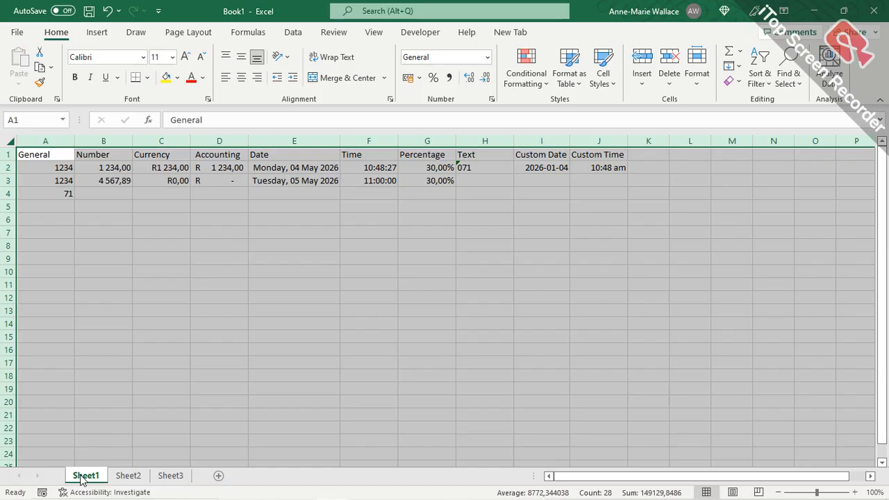
# Create a copy of Sheet1 at the end of Book1 using Move or Copy.
pyautogui.rightClick(82, 478)
pyautogui.click(138, 353)
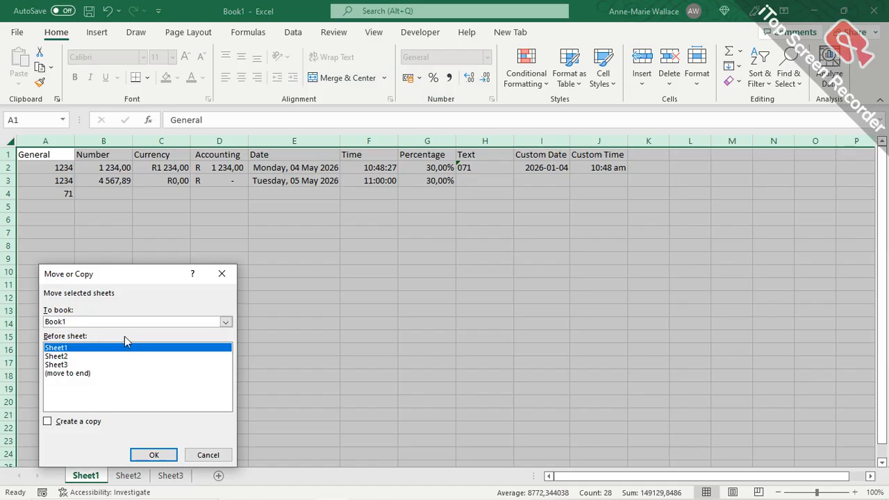
pyautogui.click(48, 423)
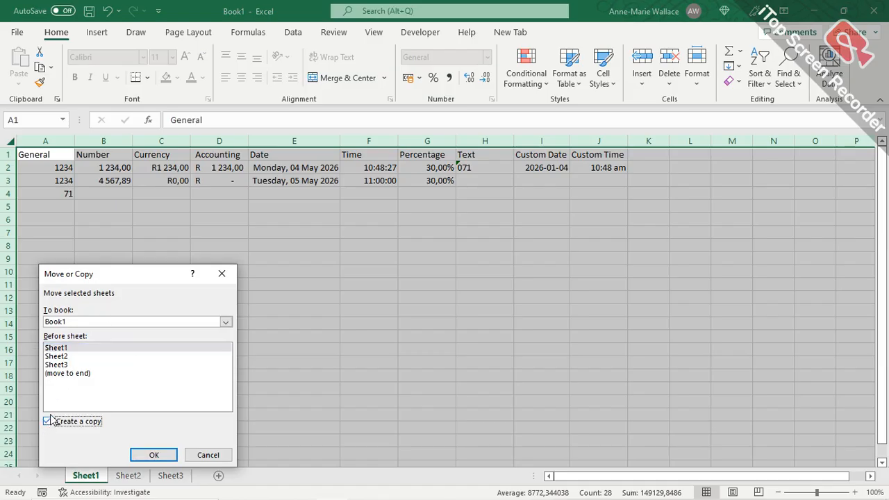
pyautogui.click(74, 376)
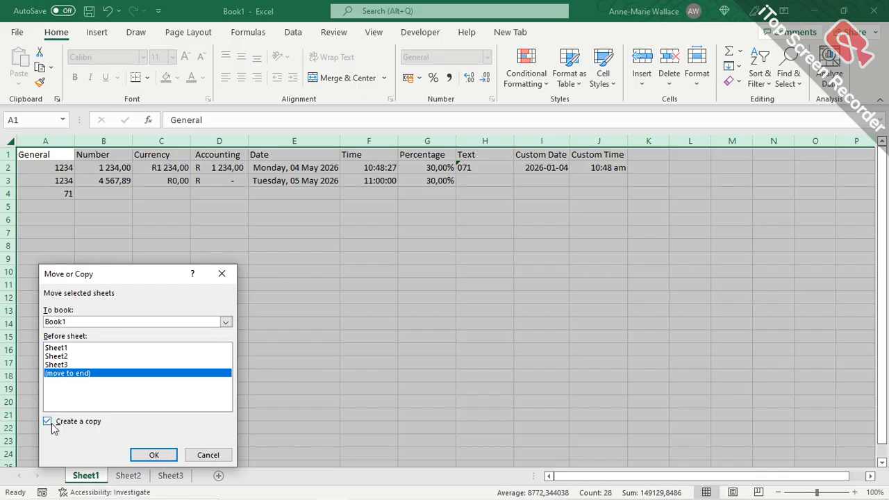
pyautogui.click(154, 456)
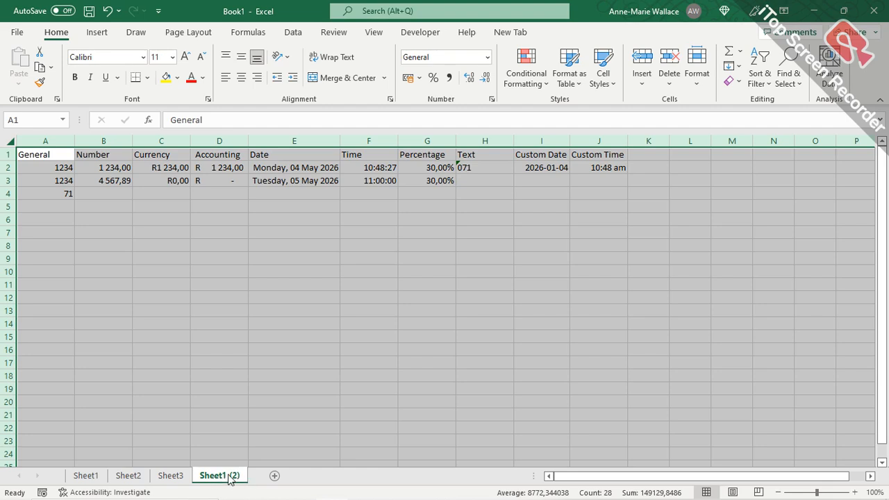
# Replace the whole-sheet selection with cell A1 on both Sheet1 and its copy, Sheet1 (2).
pyautogui.click(86, 476)
pyautogui.keyDown('ctrl'); pyautogui.click(171, 476); pyautogui.keyUp('ctrl')
pyautogui.click(83, 476)
pyautogui.click(36, 160)
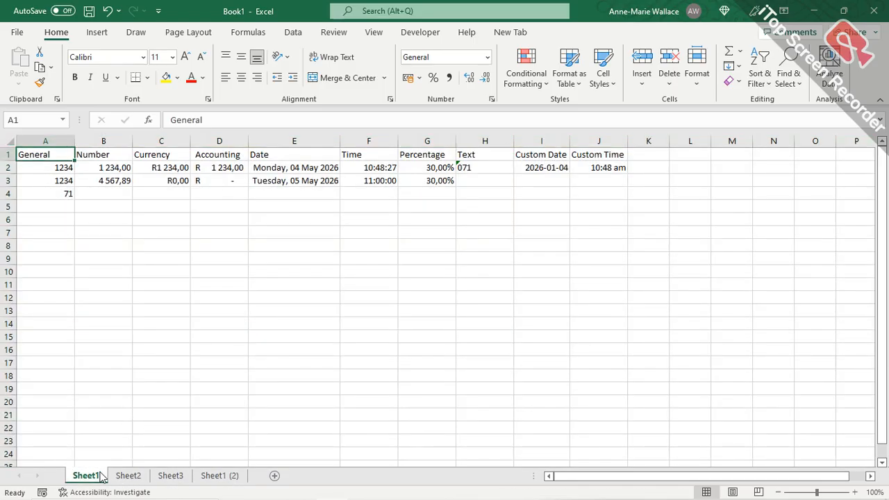
pyautogui.click(233, 480)
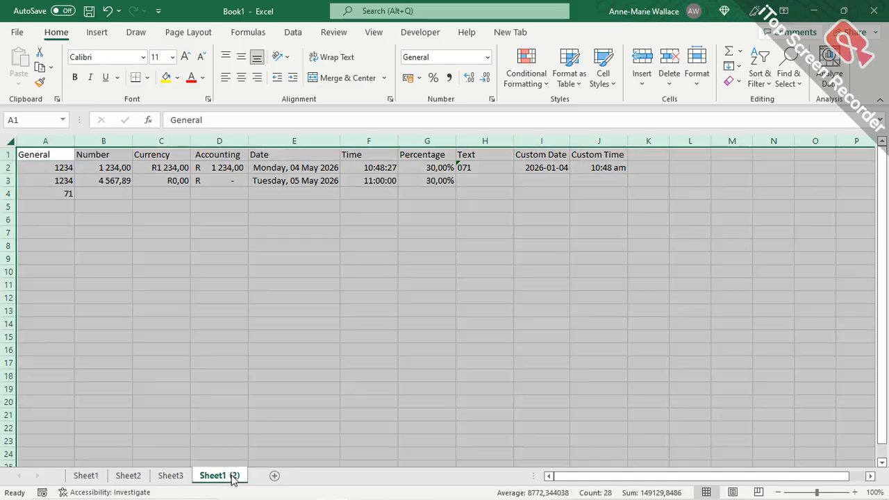
pyautogui.click(54, 157)
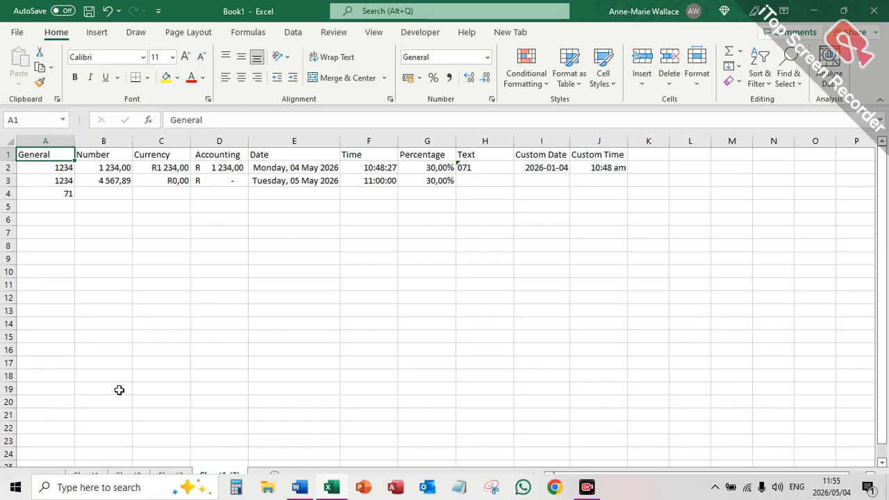
# View Sheet1, Sheet2, Sheet3 and Sheet1 (2) in turn to compare their contents.
pyautogui.click(126, 476)
pyautogui.keyDown('ctrl'); pyautogui.click(172, 477); pyautogui.keyUp('ctrl')
pyautogui.click(210, 476)
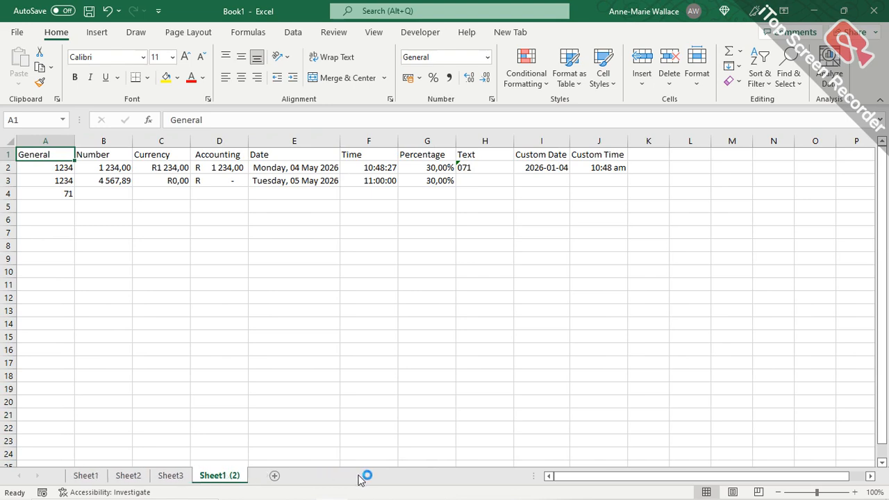
pyautogui.click(203, 477)
pyautogui.click(454, 478)
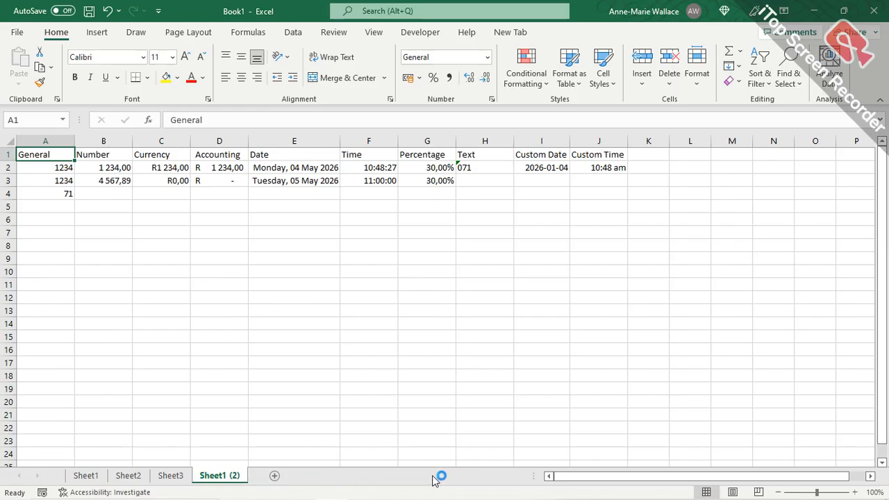
pyautogui.click(91, 477)
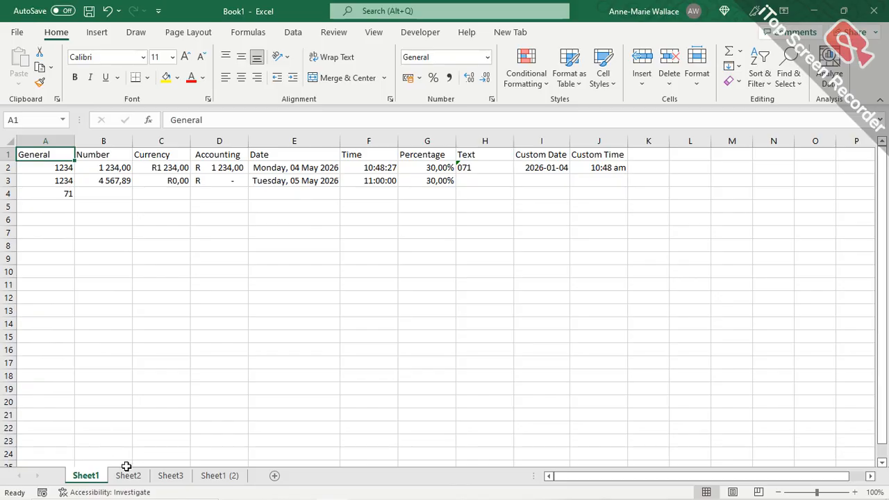
pyautogui.click(129, 476)
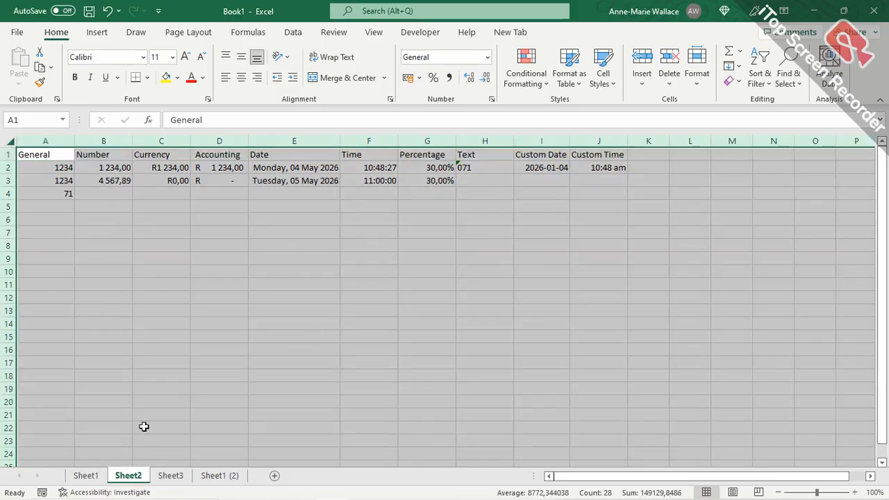
pyautogui.click(172, 476)
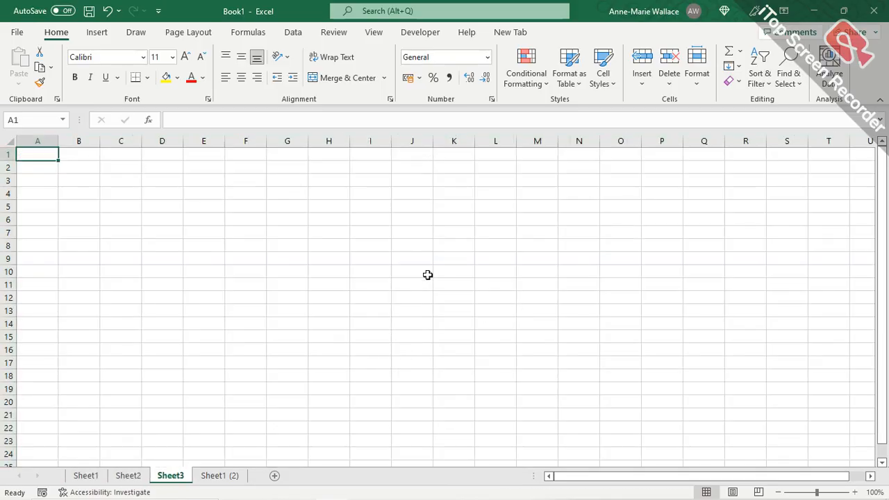
pyautogui.click(220, 476)
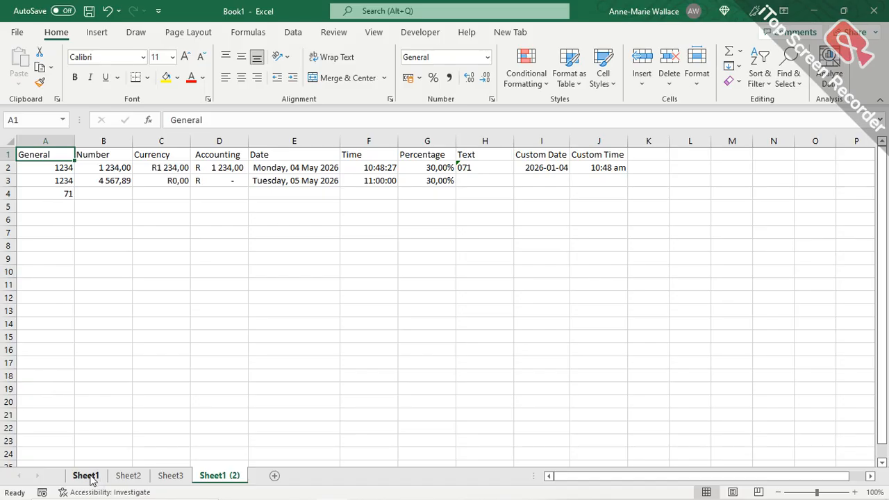
# Open Sheet1's name for editing and enter Tab1 as the new name.
pyautogui.click(92, 478)
pyautogui.rightClick(87, 478)
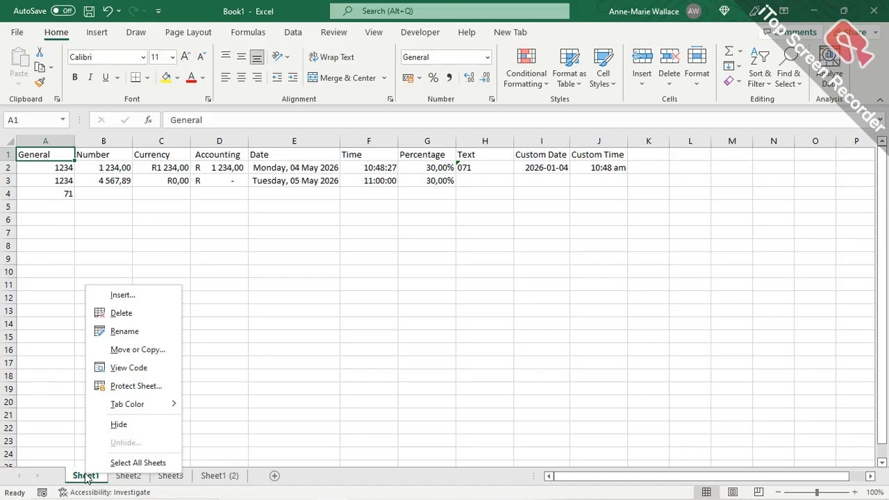
pyautogui.click(157, 330)
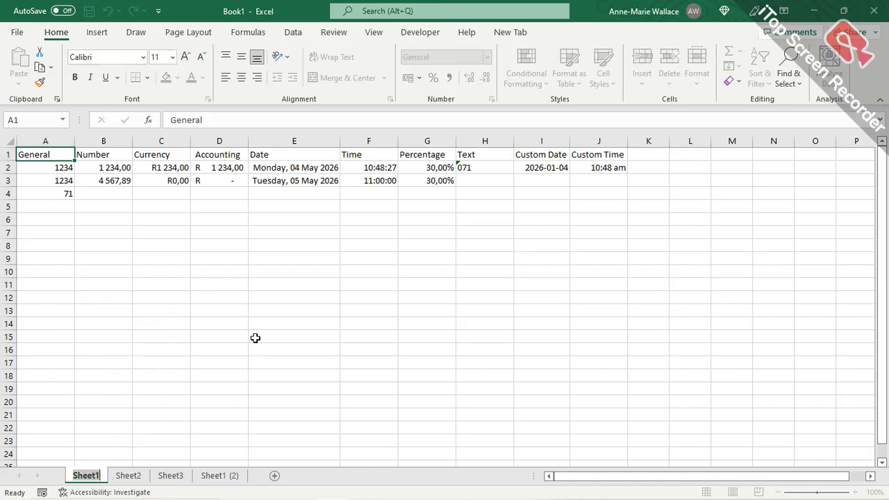
pyautogui.press('BackSpace')
pyautogui.write('Tab')
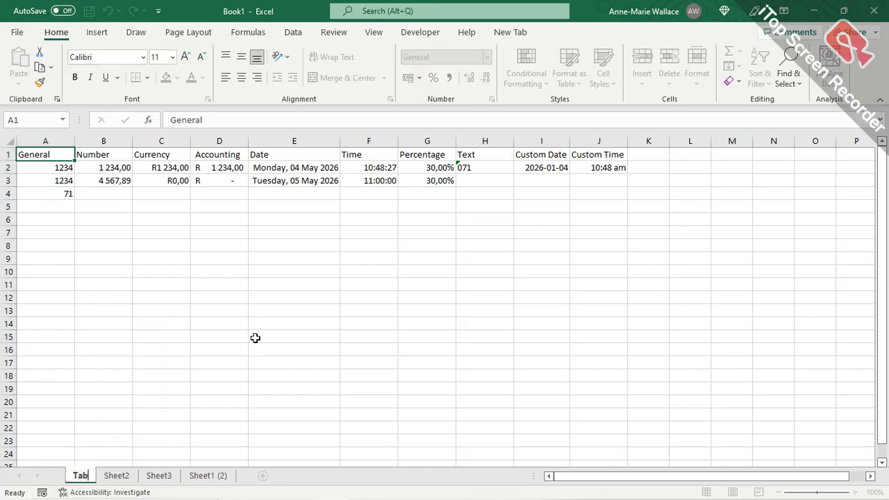
pyautogui.write('1')
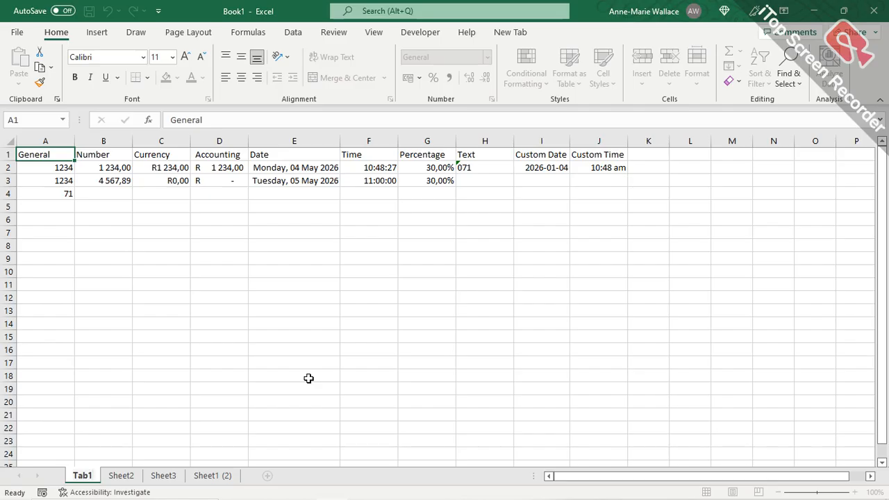
# Try the name "Tab 1" with a space for the first sheet, and replace it with TabOne.
pyautogui.press('BackSpace')
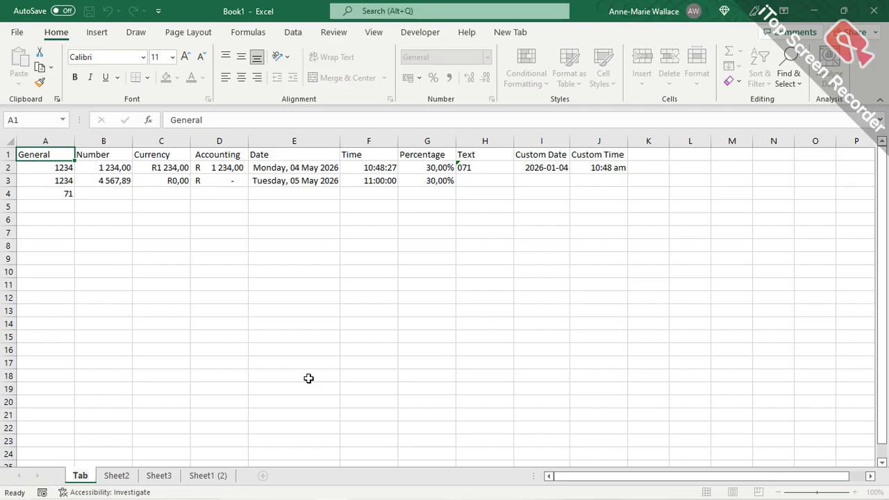
pyautogui.write('1')
pyautogui.press('Return')
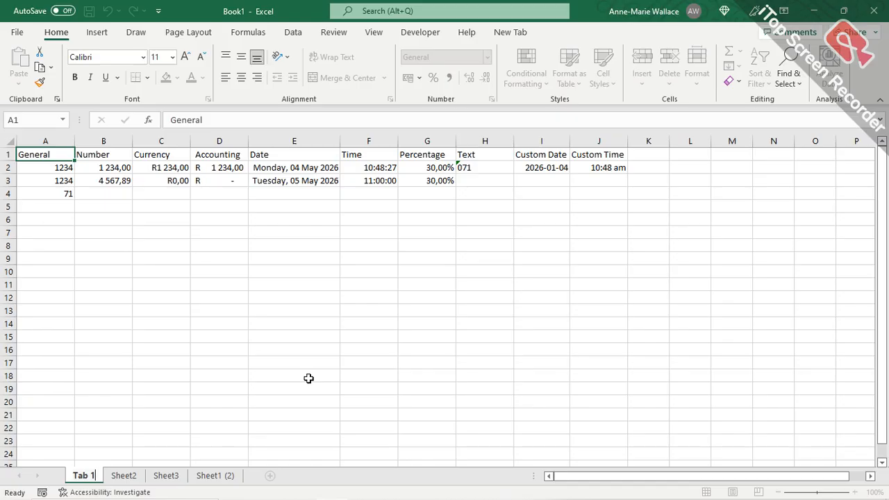
pyautogui.press('BackSpace')
pyautogui.press('BackSpace')
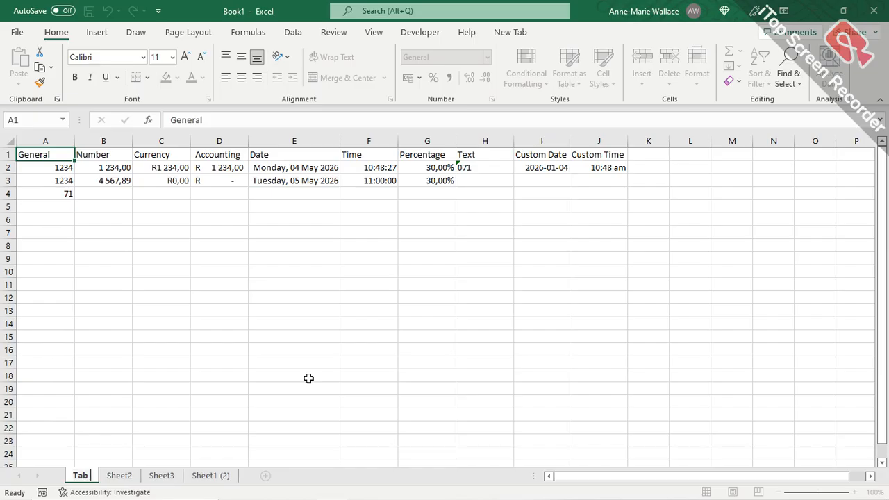
pyautogui.press('Return')
pyautogui.write('One')
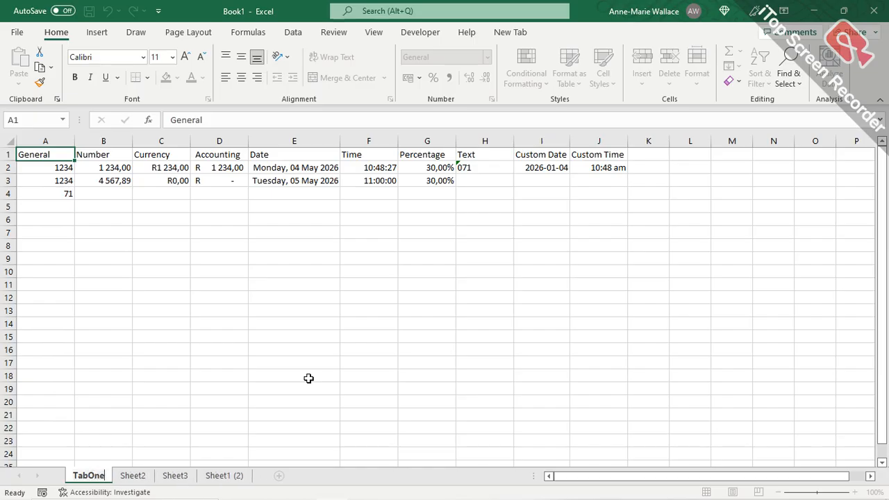
# Try an underscore in the first sheet's name by changing it to Tab_One.
pyautogui.press('BackSpace')
pyautogui.press('BackSpace')
pyautogui.press('BackSpace')
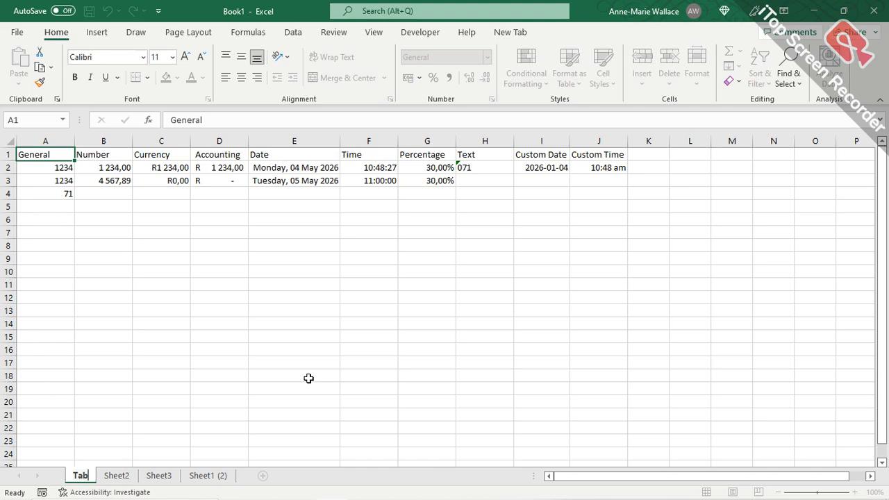
pyautogui.write('_1')
pyautogui.press('BackSpace')
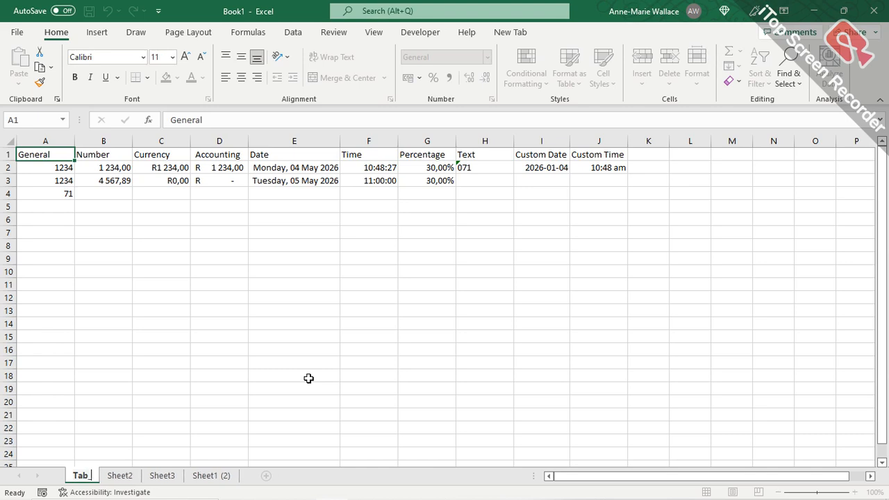
pyautogui.write('One')
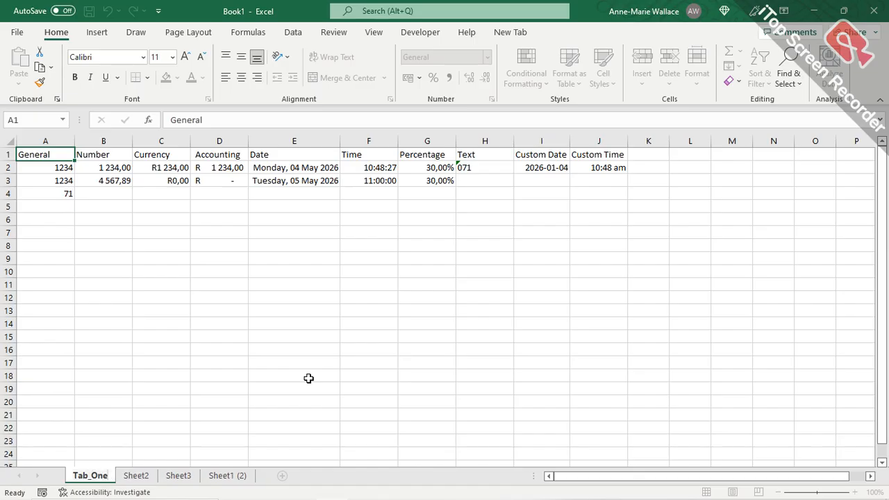
# Try Tab_@ as the first sheet's name.
pyautogui.press('BackSpace')
pyautogui.press('BackSpace')
pyautogui.press('BackSpace')
pyautogui.press('BackSpace')
pyautogui.write('_@')
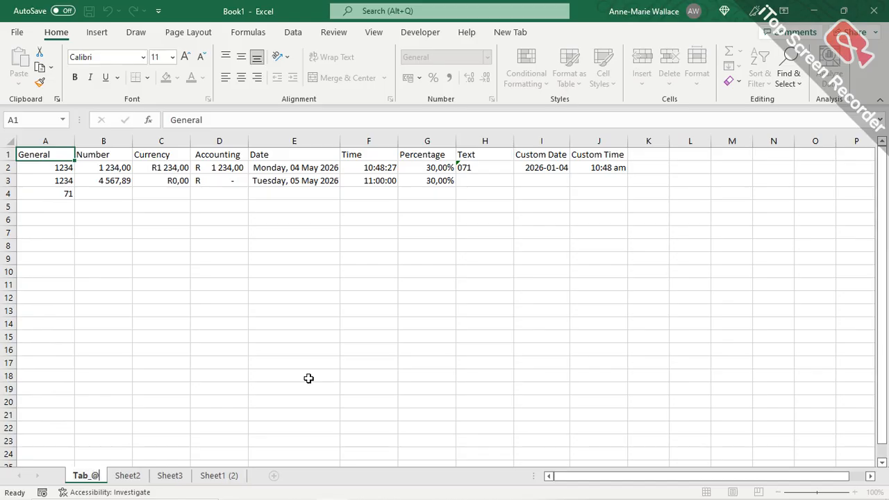
# Set the first sheet's name to Tab_1 and finish the rename.
pyautogui.press('BackSpace')
pyautogui.press('BackSpace')
pyautogui.write('_2')
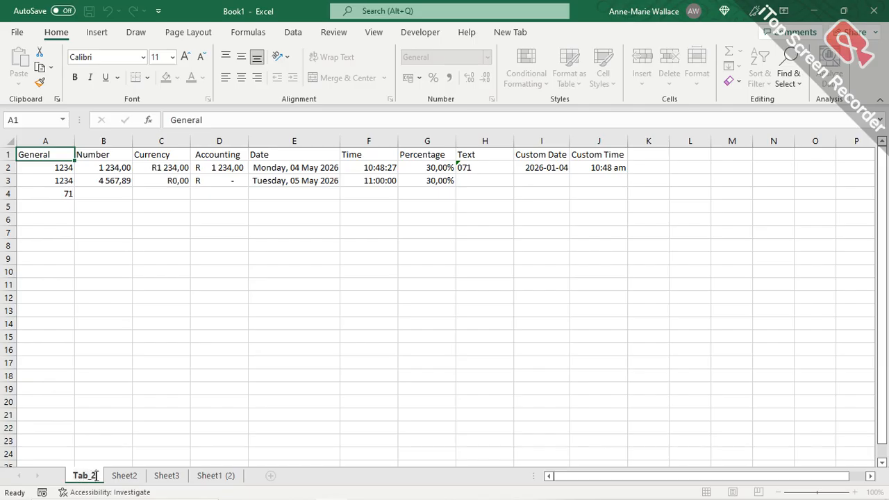
pyautogui.press('BackSpace')
pyautogui.write('1')
pyautogui.press('Return')
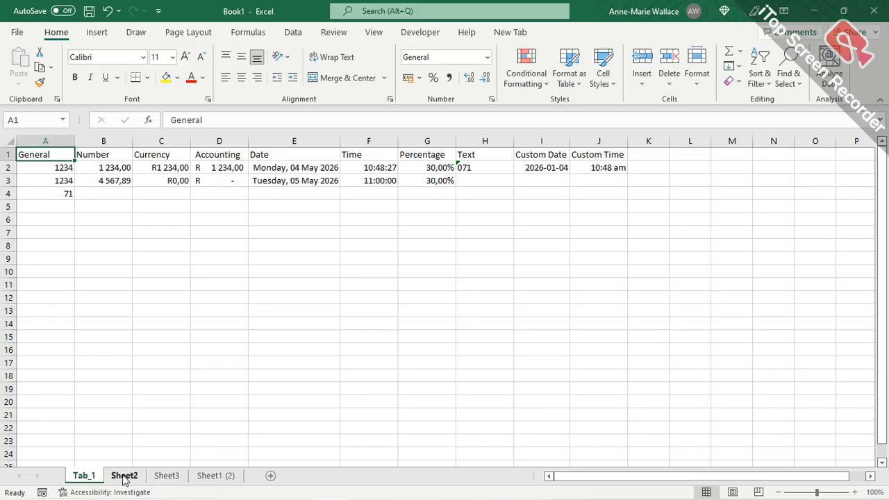
# Rename Sheet2 as Tab_2.
pyautogui.rightClick(124, 478)
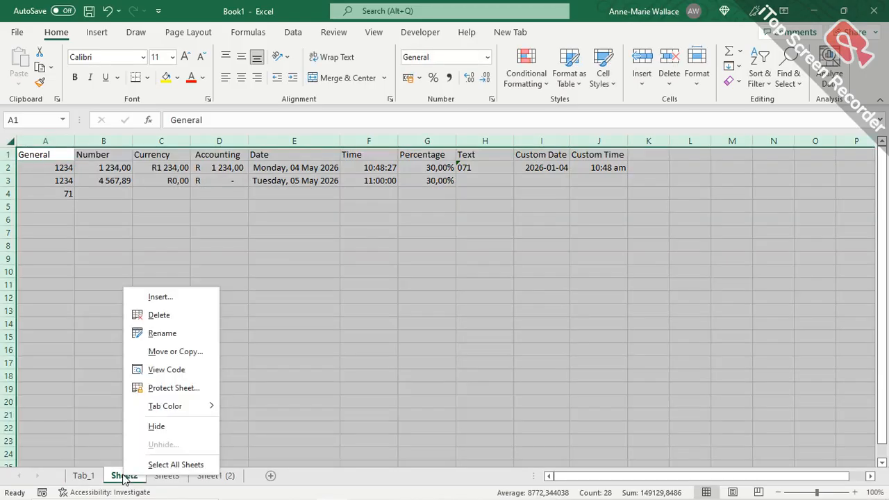
pyautogui.click(249, 425)
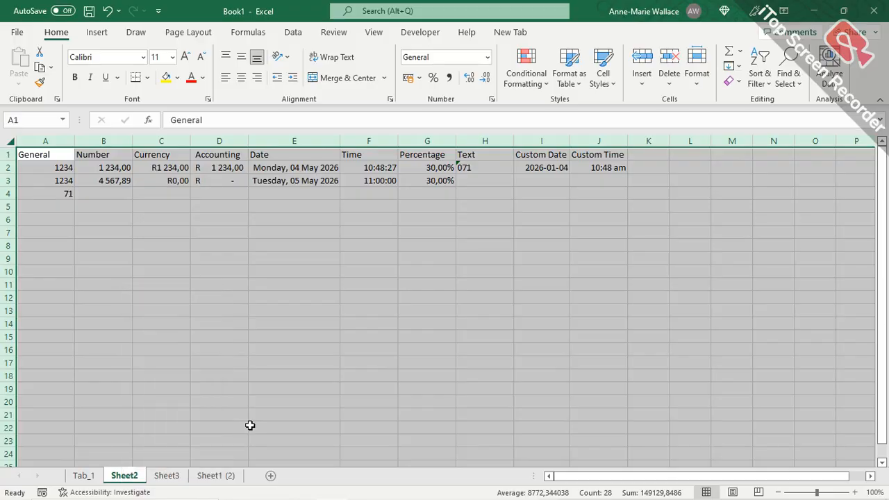
pyautogui.doubleClick(123, 478)
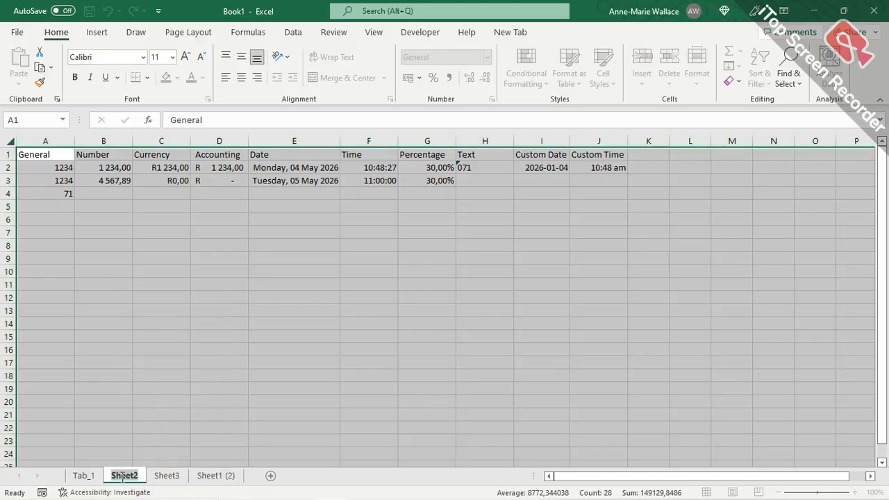
pyautogui.write('Tab_')
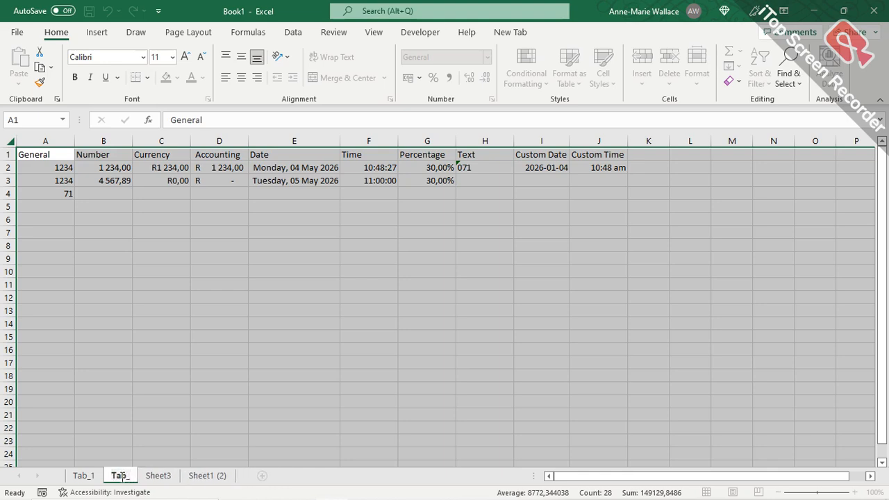
pyautogui.write('2')
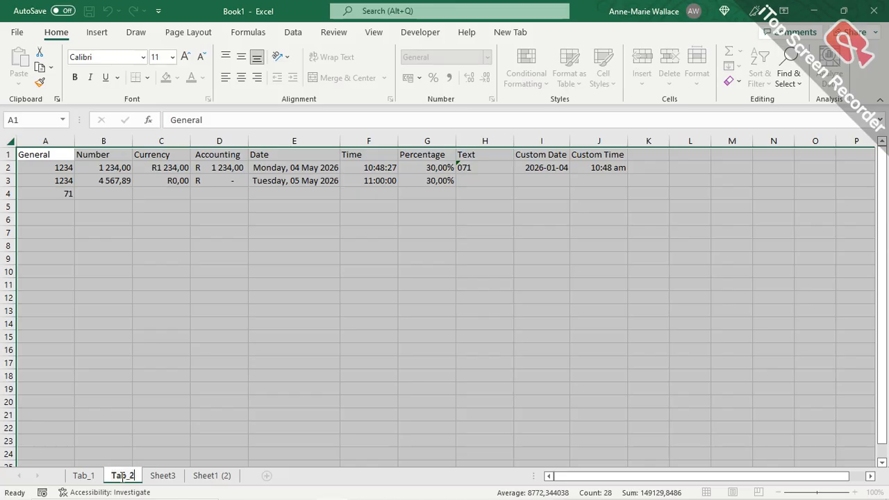
pyautogui.press('Return')
# Rename Sheet1 (2) as Tab_Copy, and finish with cell E13 selected.
pyautogui.click(212, 478)
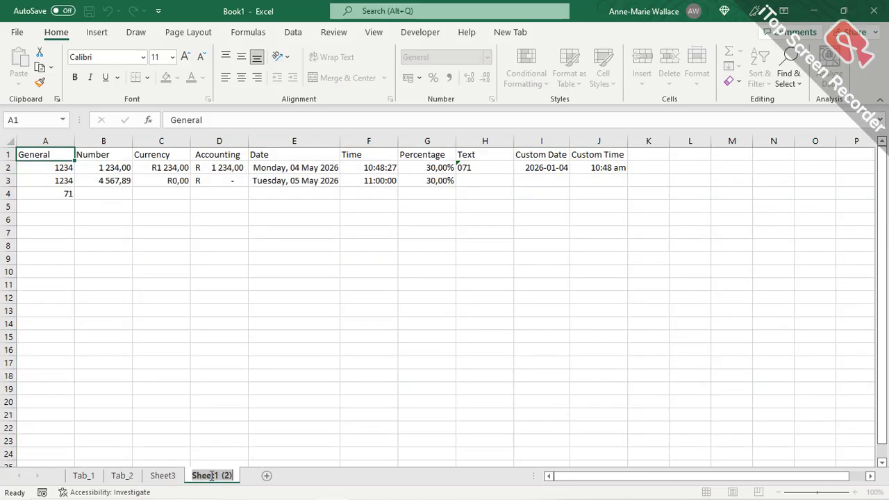
pyautogui.click(212, 477)
pyautogui.write('Ta')
pyautogui.press('BackSpace')
pyautogui.press('BackSpace')
pyautogui.press('BackSpace')
pyautogui.press('BackSpace')
pyautogui.press('BackSpace')
pyautogui.press('BackSpace')
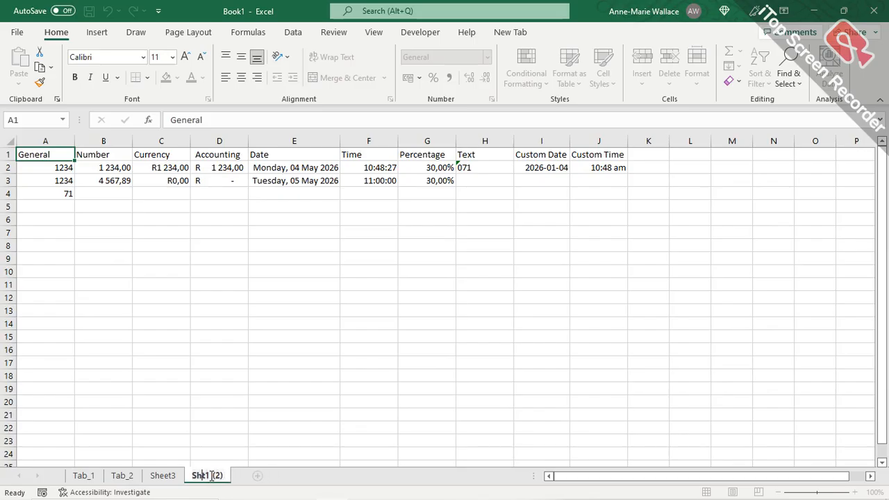
pyautogui.press('Delete')
pyautogui.press('Delete')
pyautogui.press('Delete')
pyautogui.press('Delete')
pyautogui.press('Delete')
pyautogui.press('Delete')
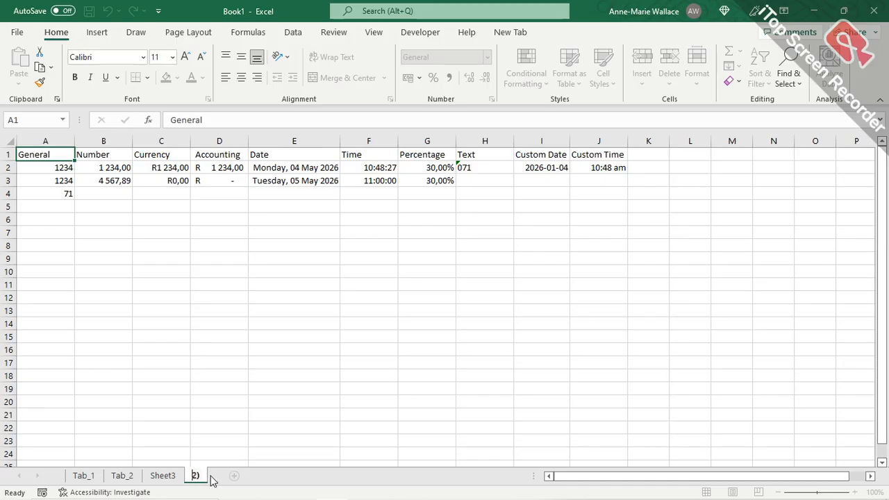
pyautogui.write('Tab_Copy')
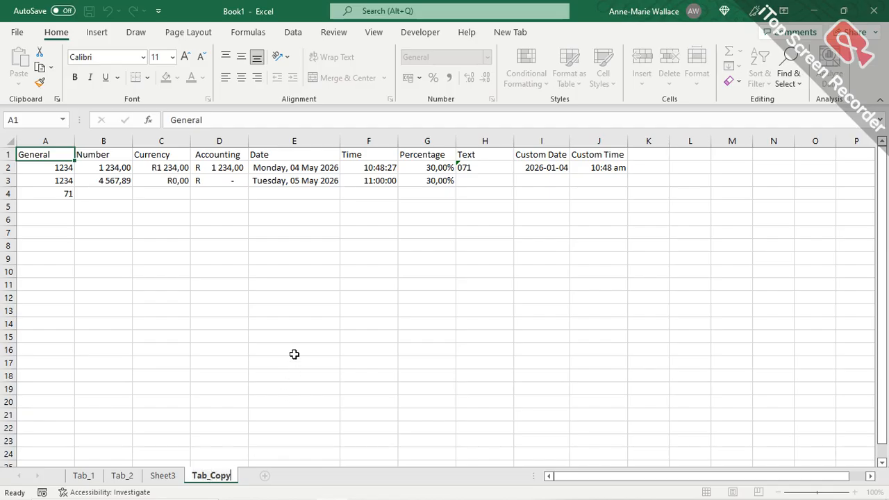
pyautogui.click(251, 309)
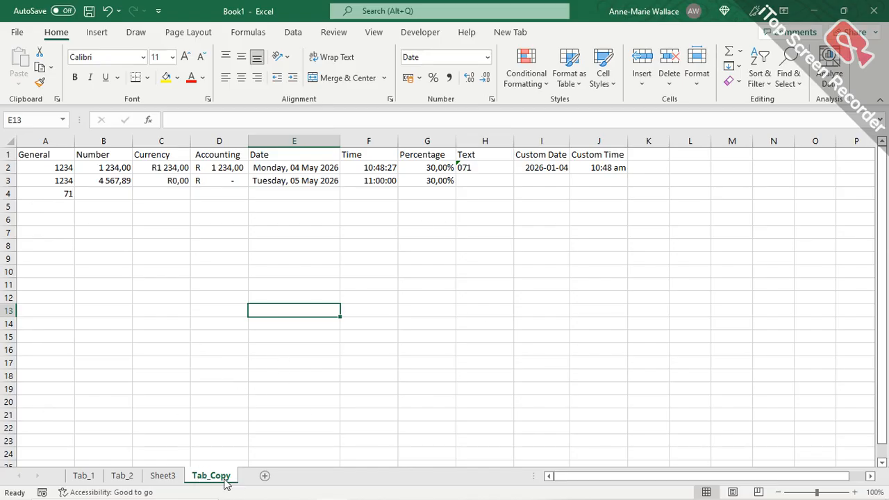
# Move Sheet3 to the end after Tab_Copy, and go through the renamed sheets, ending on Tab_1.
pyautogui.moveTo(243, 494)
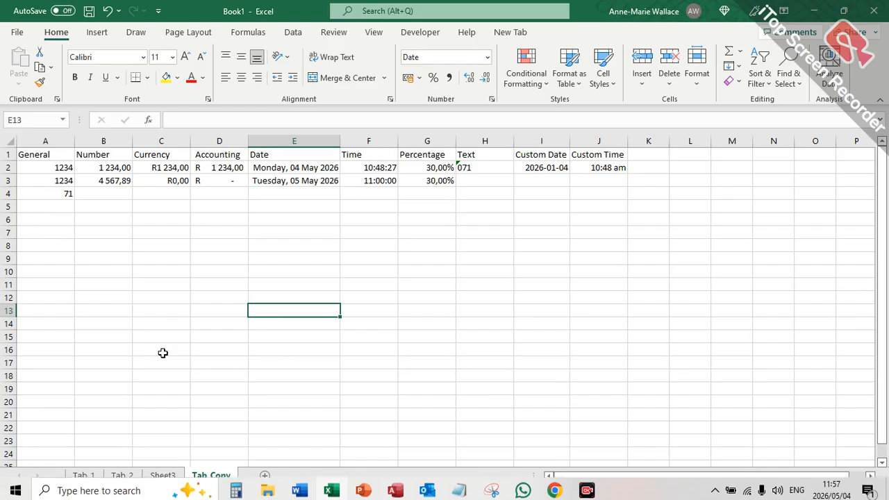
pyautogui.moveTo(165, 478); pyautogui.dragTo(247, 479)
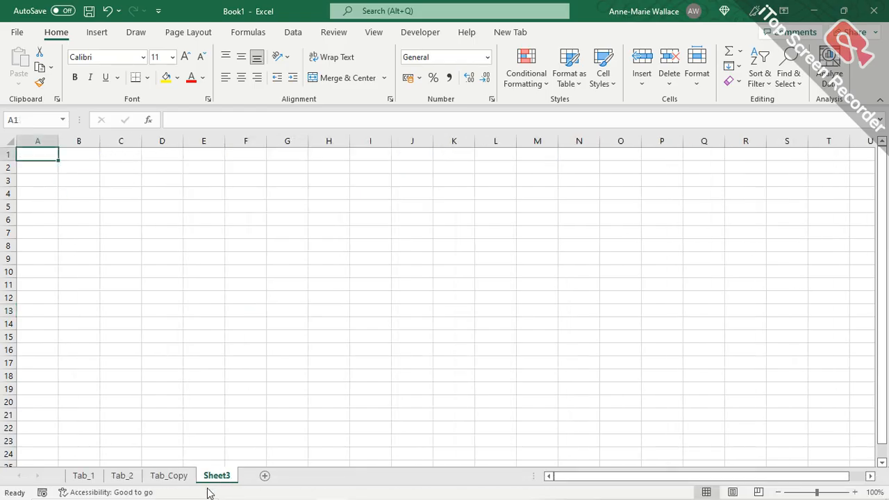
pyautogui.click(83, 479)
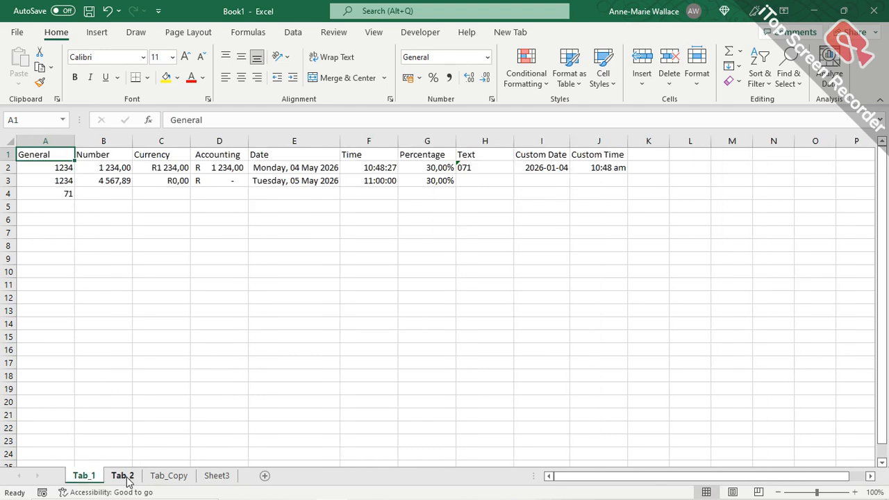
pyautogui.click(132, 479)
pyautogui.click(168, 478)
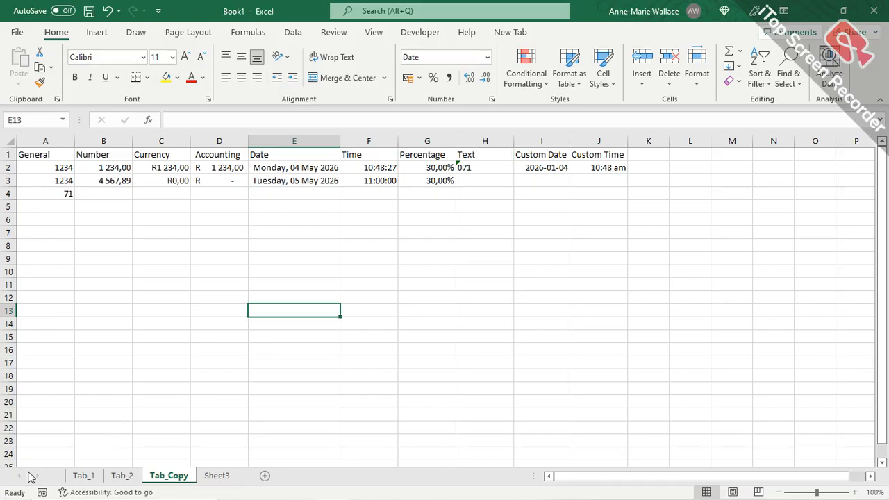
pyautogui.click(84, 477)
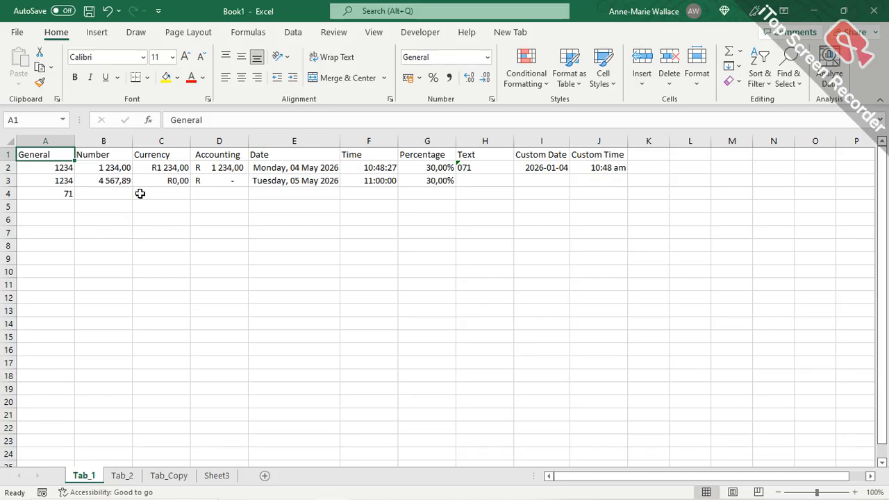
# Set the sheet tab colour of Tab_1 to standard Red and of Tab_2 to standard Orange.
pyautogui.rightClick(88, 478)
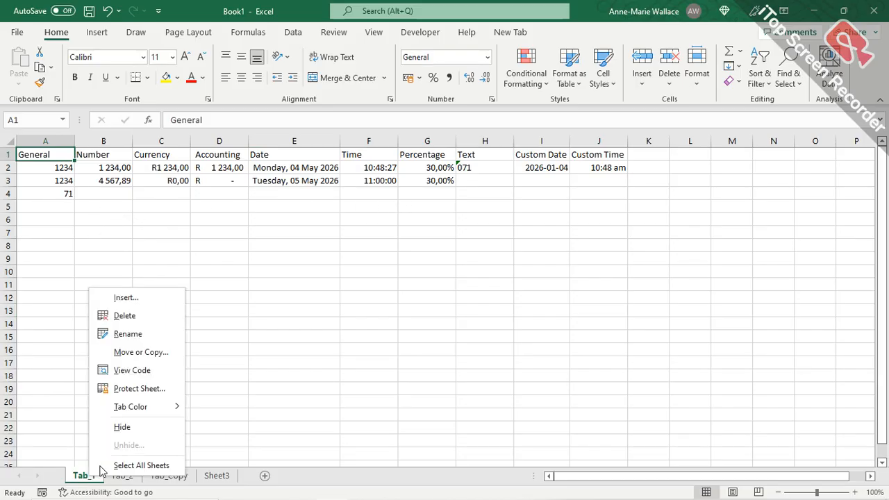
pyautogui.moveTo(178, 411)
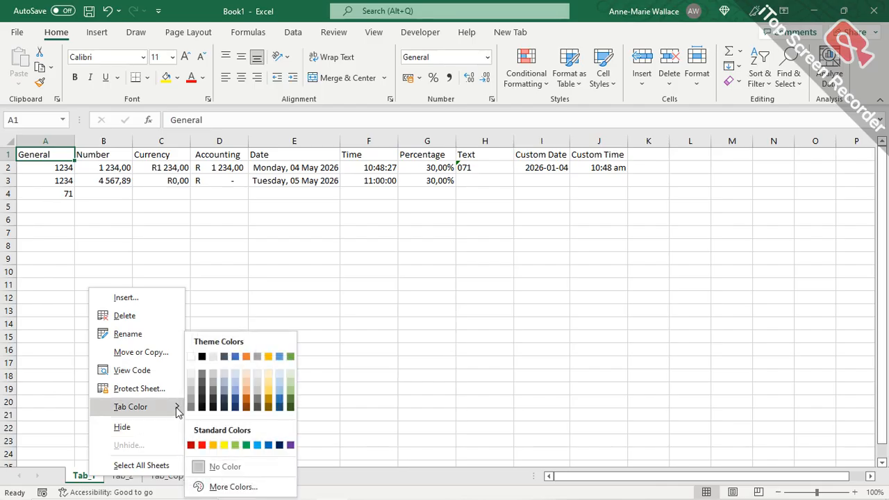
pyautogui.click(202, 446)
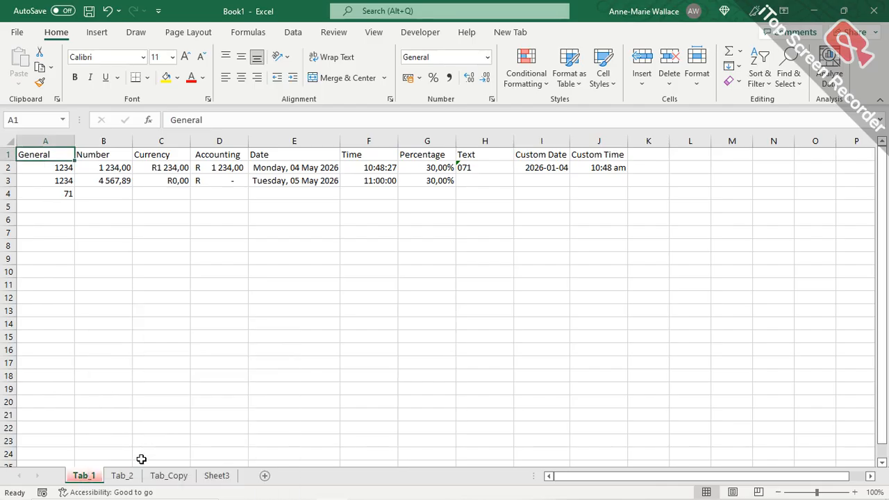
pyautogui.rightClick(126, 477)
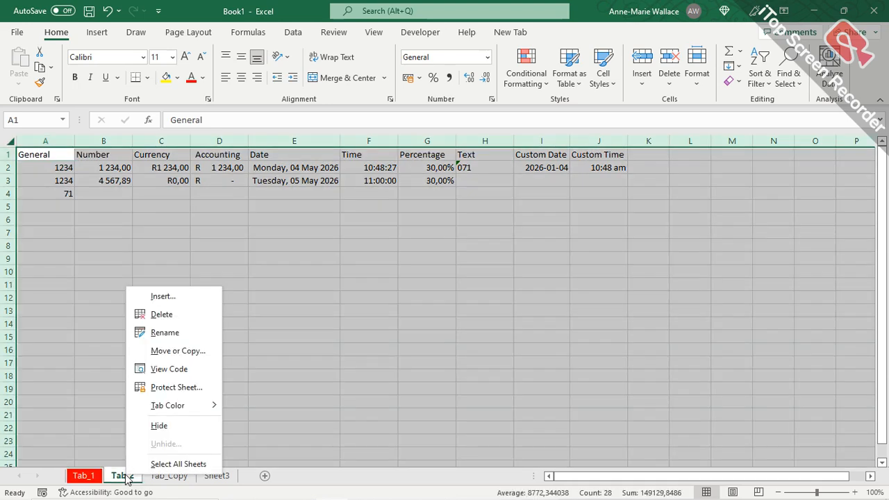
pyautogui.moveTo(216, 409)
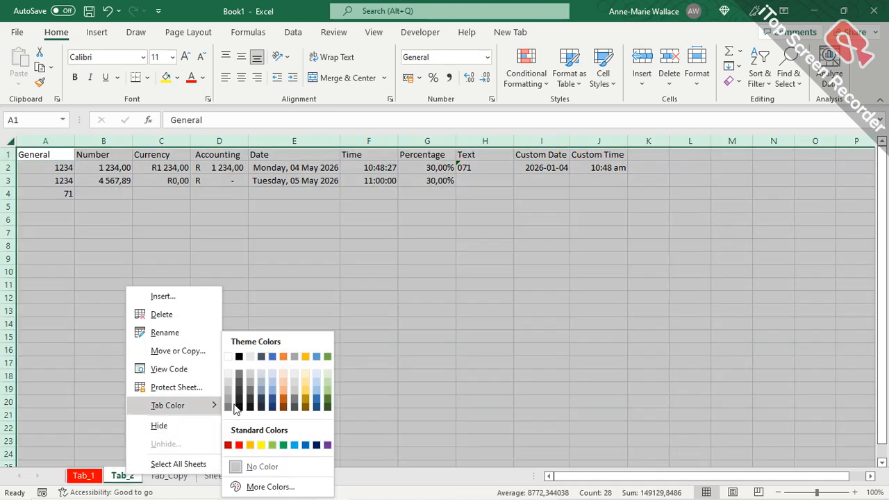
pyautogui.click(249, 448)
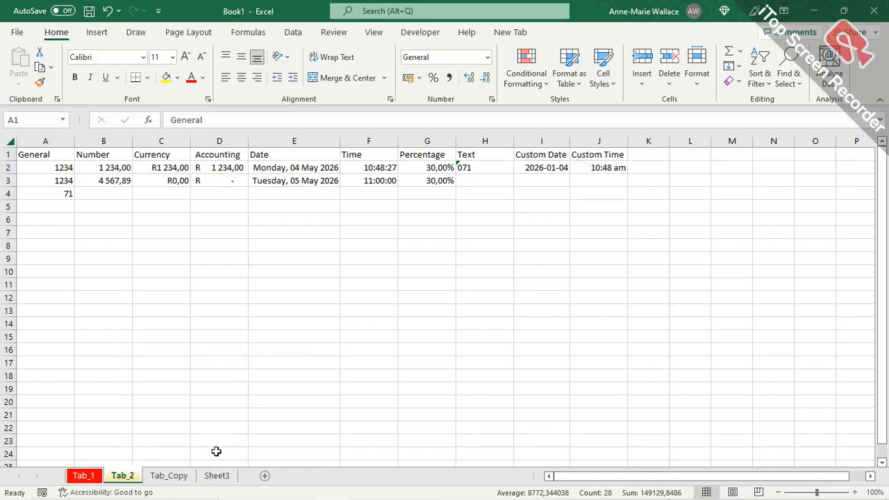
# Set the sheet tab colour of Tab_Copy to standard Green and of Sheet3 to standard Light Blue.
pyautogui.rightClick(174, 479)
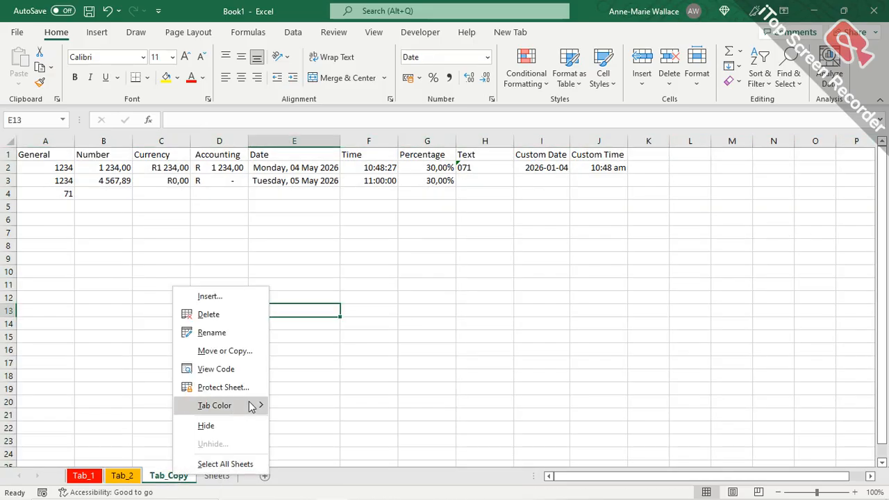
pyautogui.moveTo(254, 405)
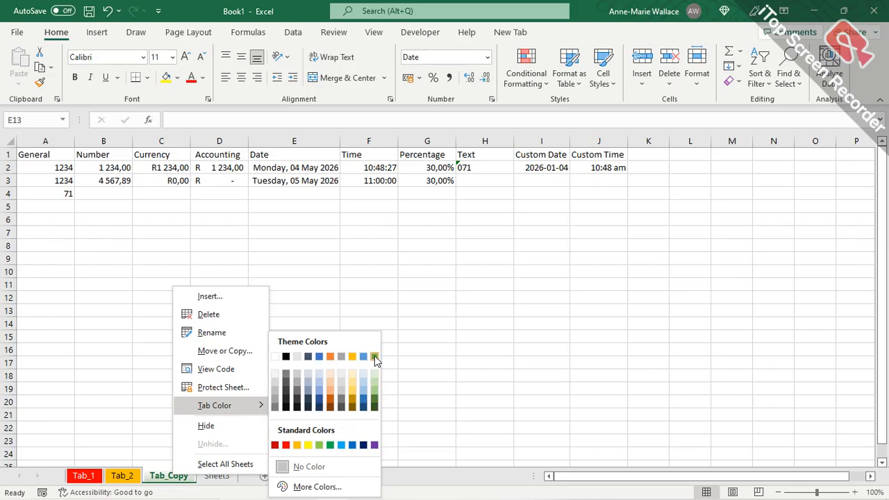
pyautogui.click(331, 446)
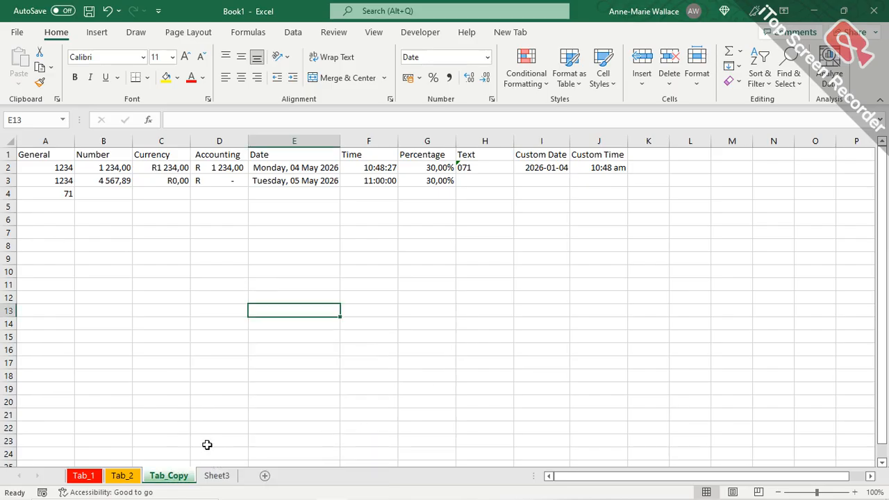
pyautogui.rightClick(221, 478)
pyautogui.moveTo(299, 409)
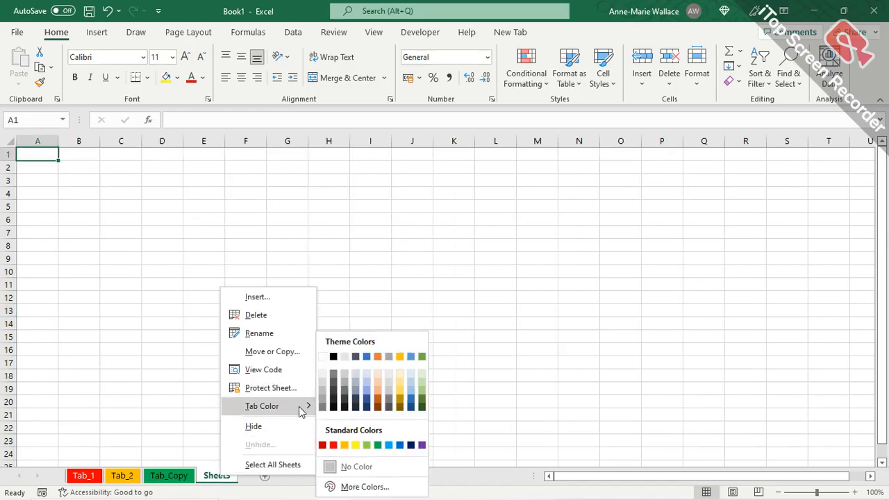
pyautogui.click(389, 446)
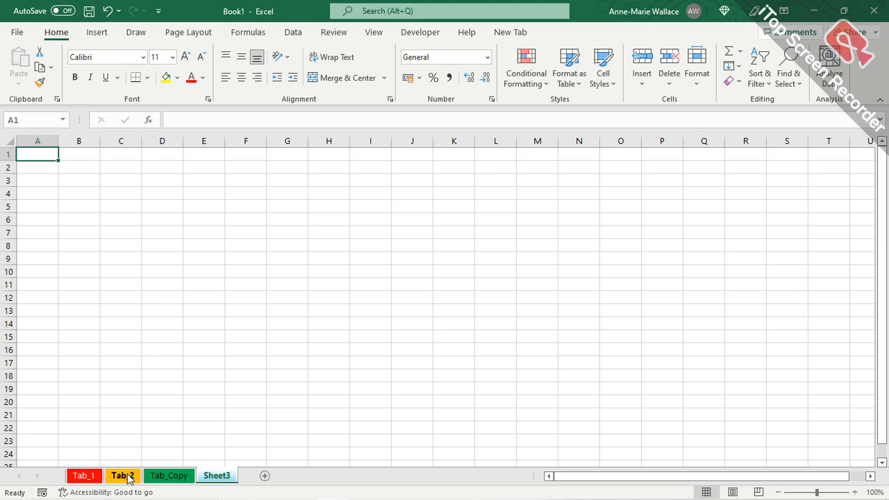
# Go through the coloured sheets Tab_1, Tab_2 and Tab_Copy, and return to Tab_1.
pyautogui.click(85, 477)
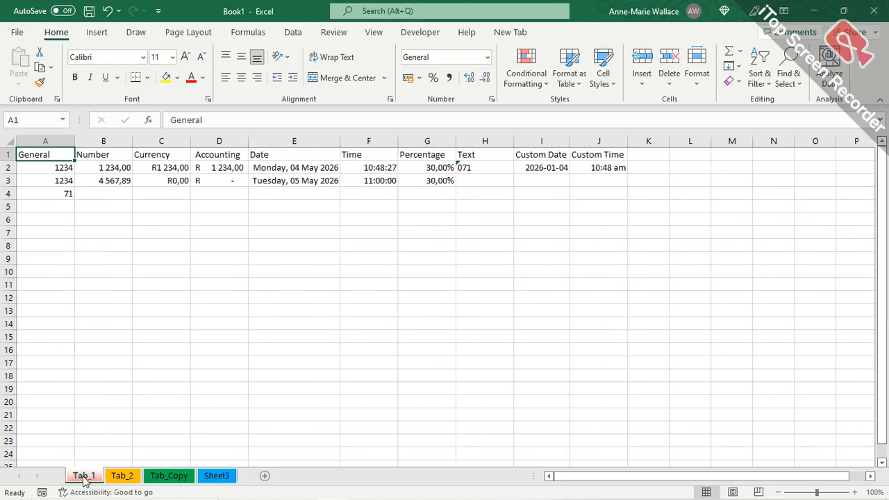
pyautogui.click(122, 479)
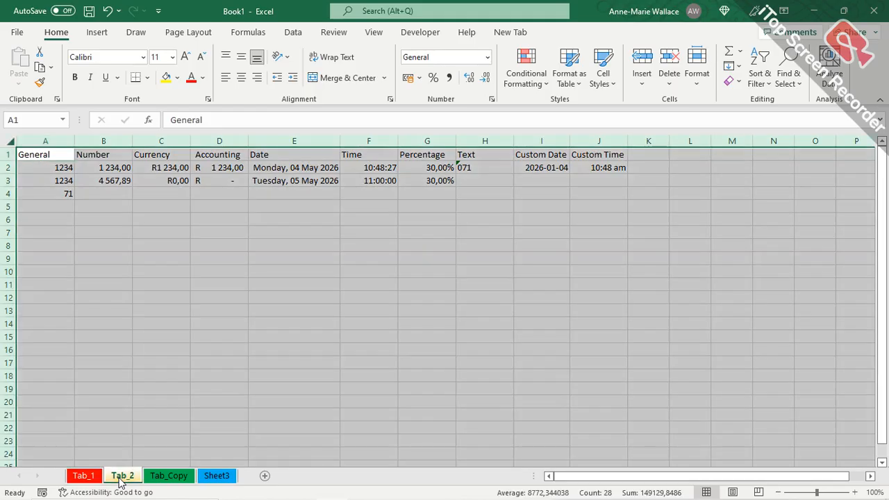
pyautogui.click(157, 479)
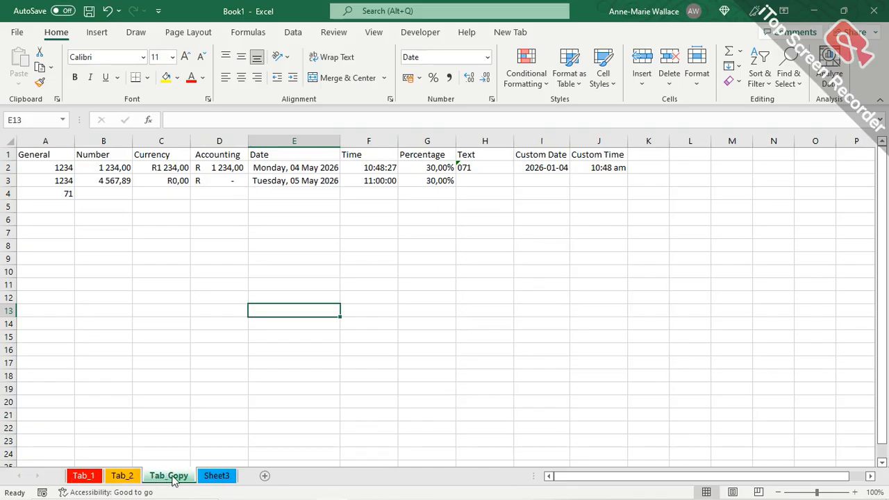
pyautogui.click(84, 478)
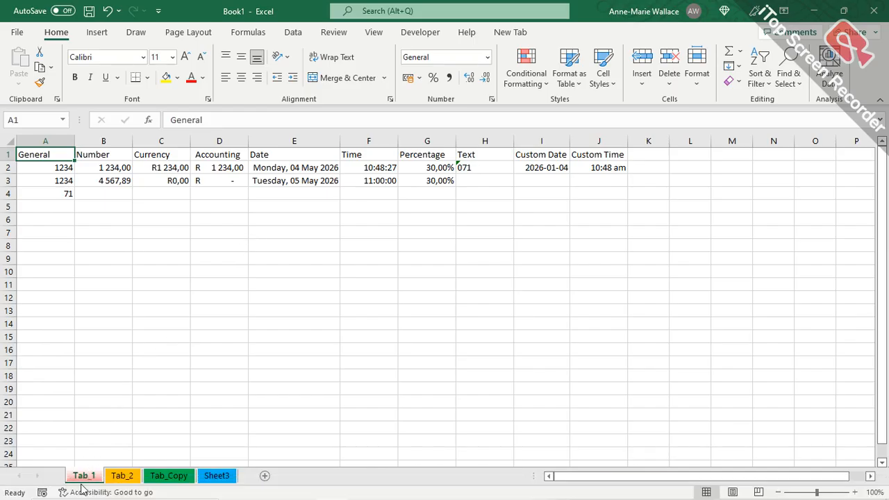
# Add a blank sheet right after Tab_2, move it to the end after Sheet3, and leave it active.
pyautogui.click(117, 478)
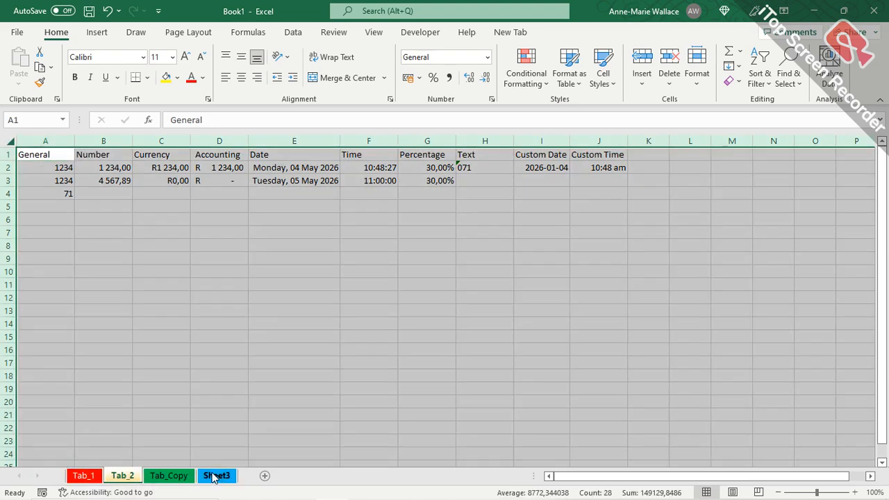
pyautogui.click(264, 476)
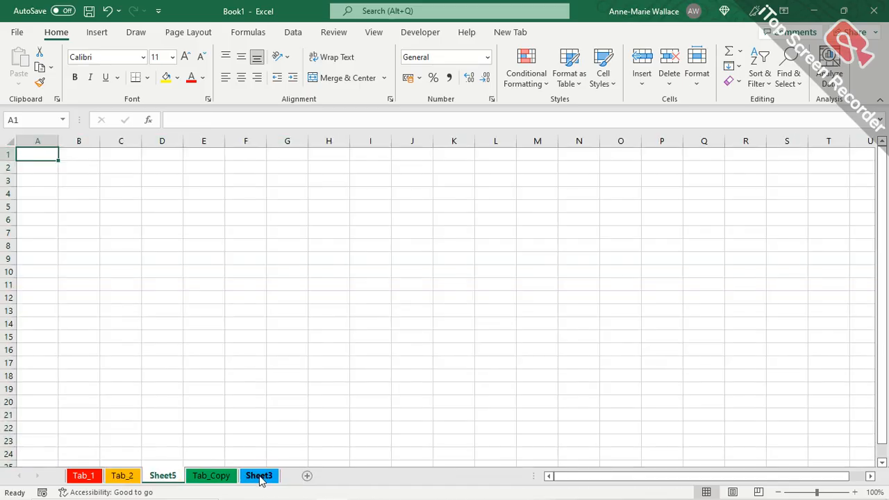
pyautogui.moveTo(165, 478); pyautogui.dragTo(287, 475)
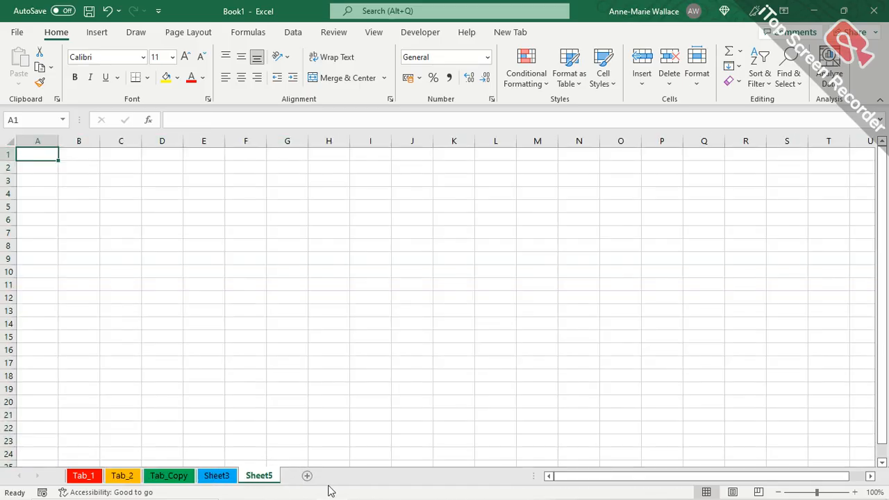
pyautogui.click(87, 478)
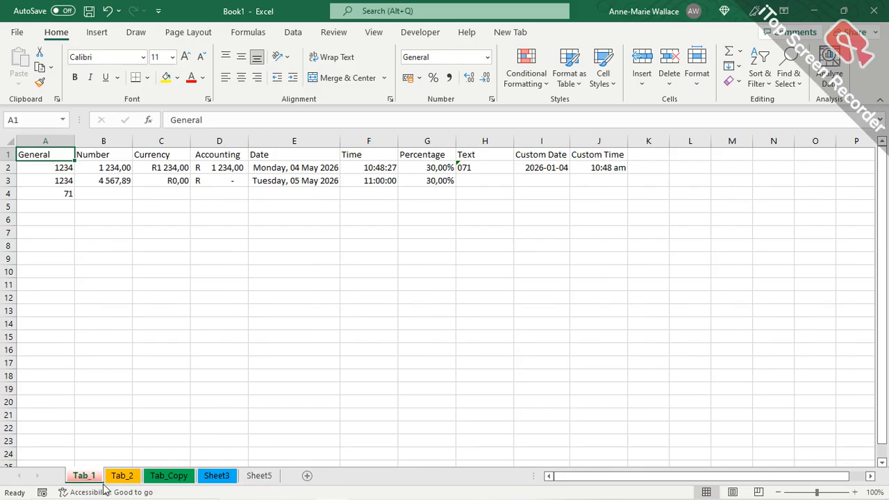
pyautogui.click(258, 479)
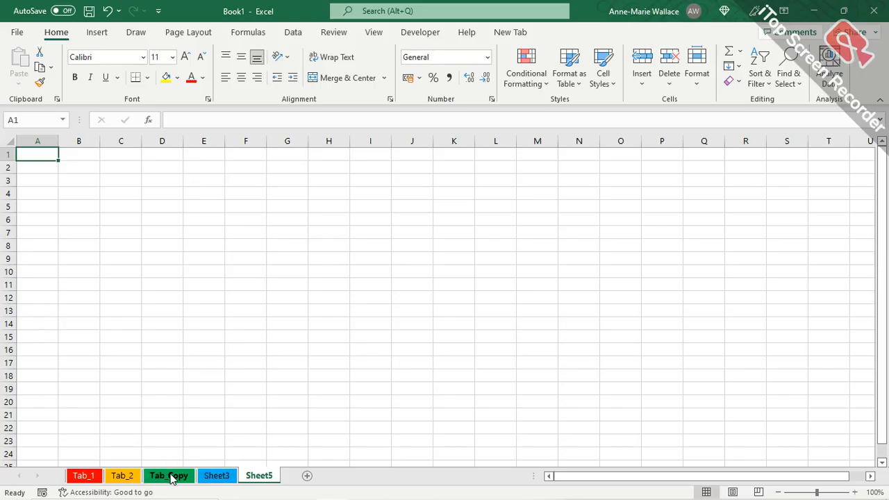
# Enter 132, 456 and 753 in cells A1 to A3 of Sheet3.
pyautogui.click(211, 477)
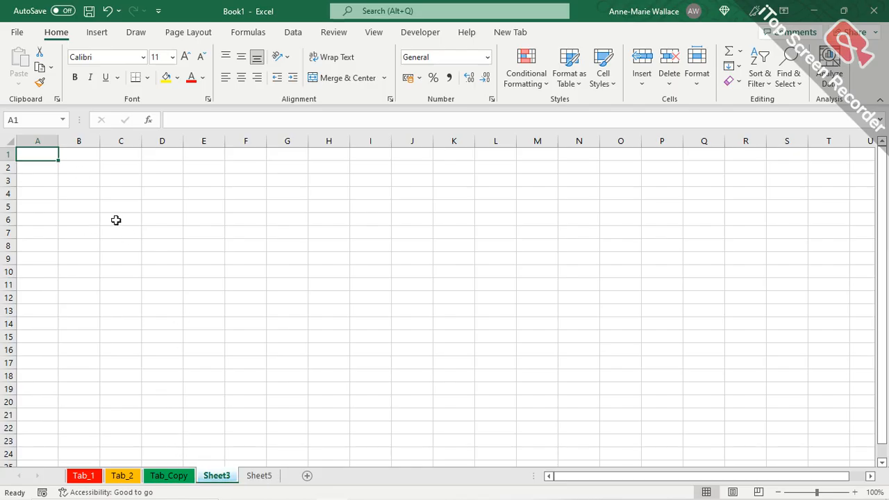
pyautogui.write('132')
pyautogui.press('Return')
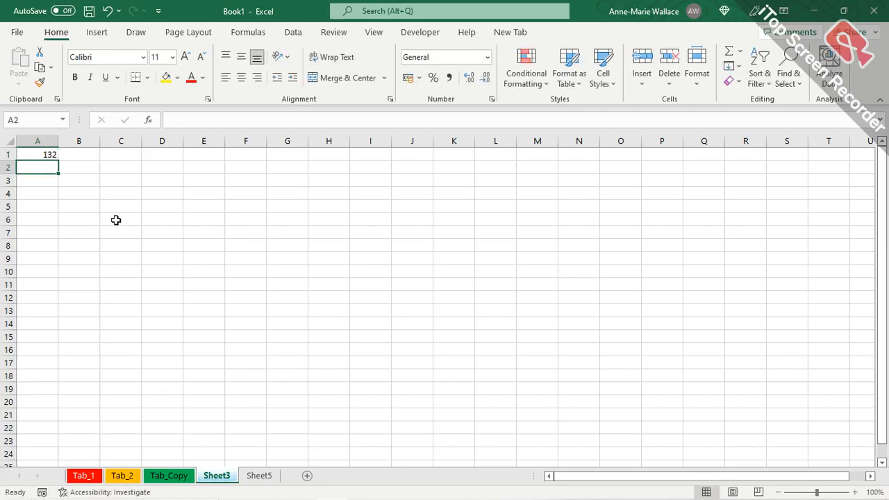
pyautogui.write('456')
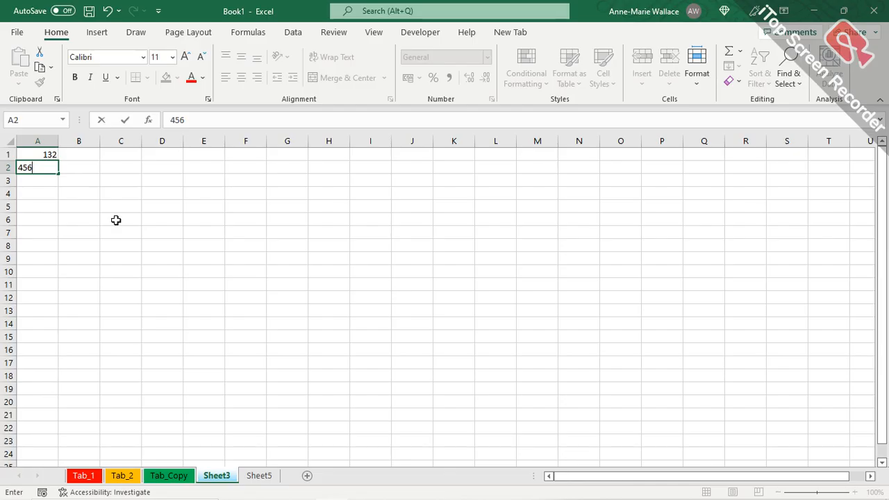
pyautogui.press('Return')
pyautogui.write('753')
pyautogui.press('Return')
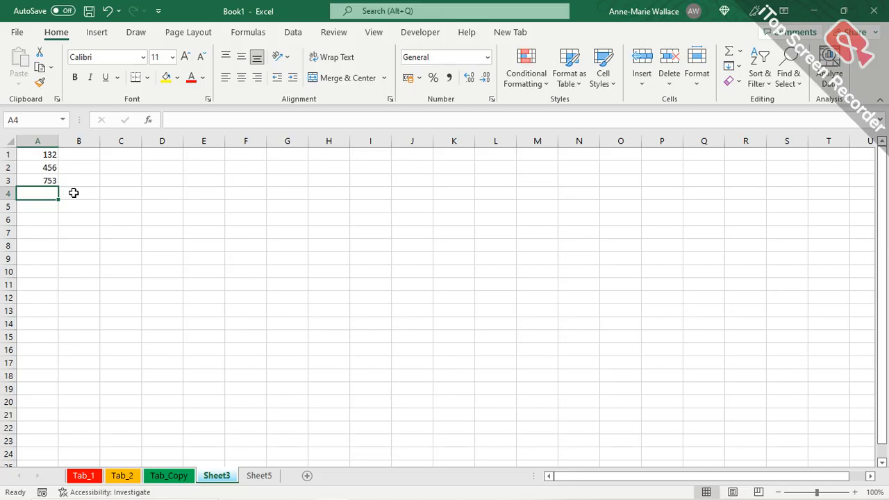
# Review the entries in cells A1, A2 and A3 of Sheet3 one by one.
pyautogui.rightClick(223, 482)
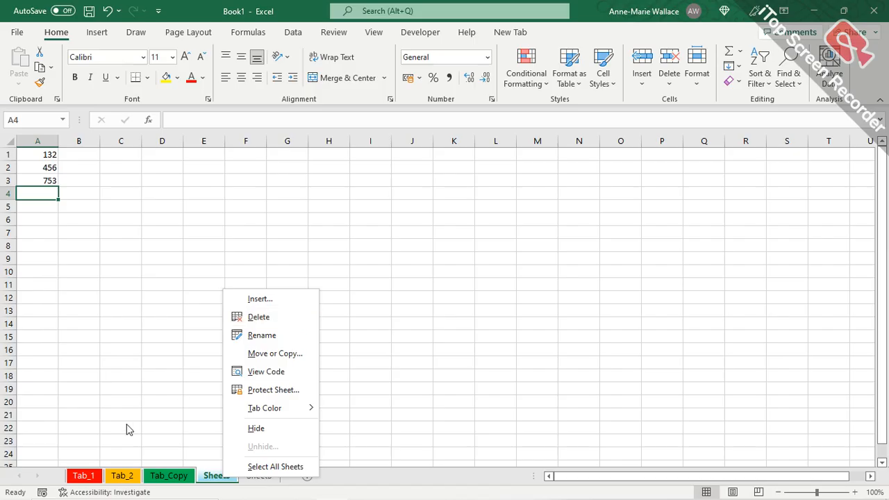
pyautogui.click(130, 244)
pyautogui.click(44, 153)
pyautogui.click(39, 168)
pyautogui.click(43, 180)
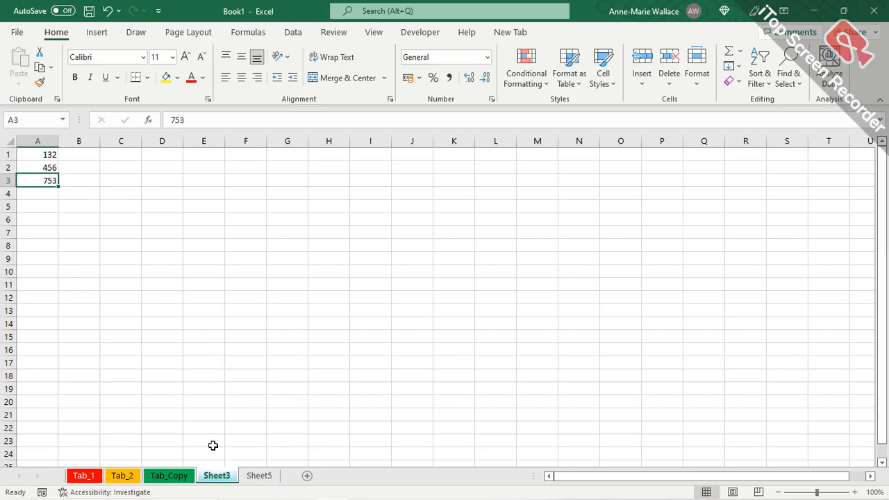
# Delete Sheet3 and accept its permanent deletion.
pyautogui.rightClick(219, 478)
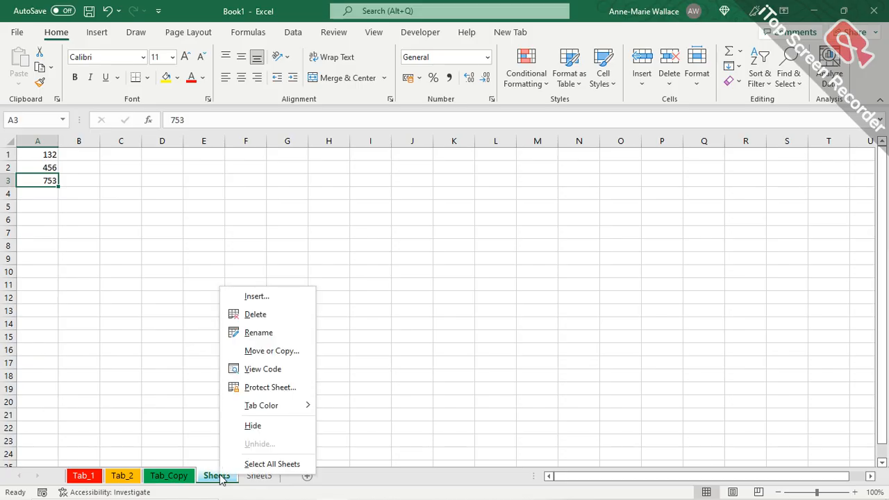
pyautogui.click(277, 317)
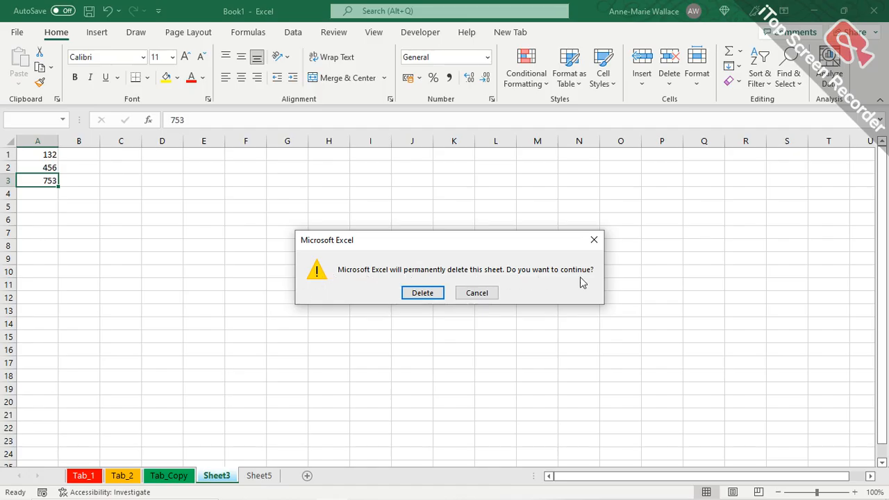
pyautogui.click(422, 294)
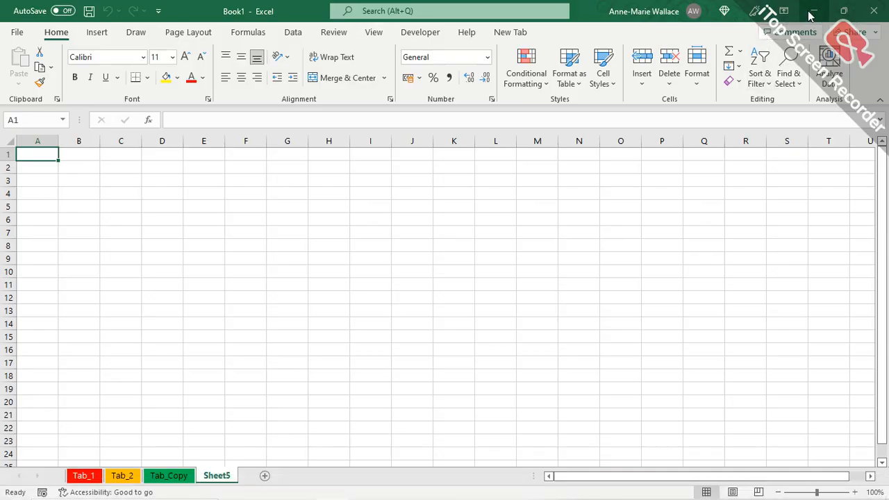
# Add seven blank sheets one after another following Sheet5.
pyautogui.click(266, 478)
pyautogui.click(308, 478)
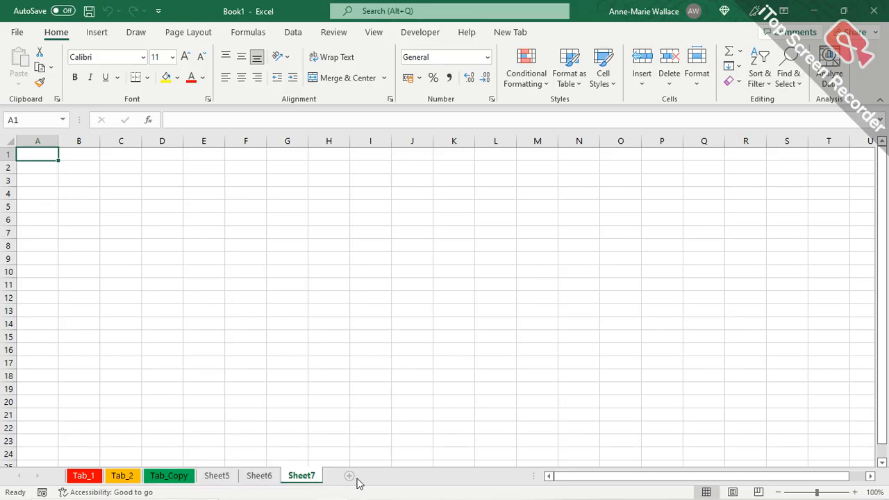
pyautogui.click(351, 478)
pyautogui.click(392, 478)
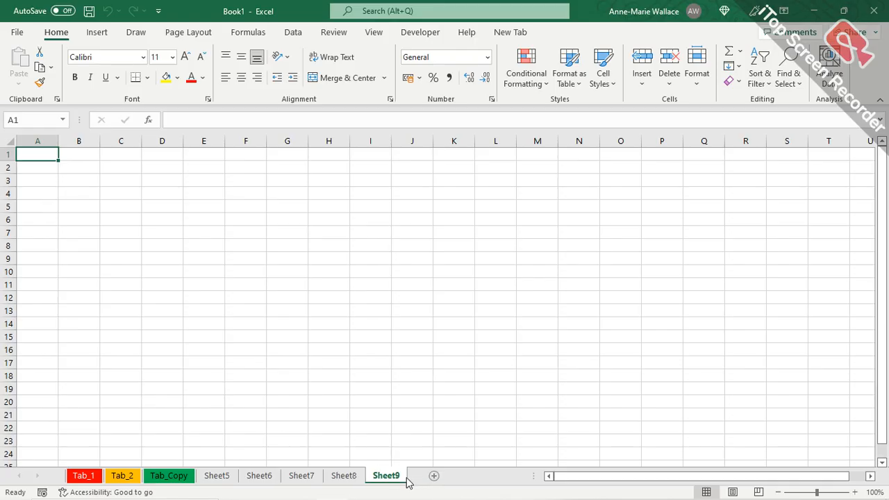
pyautogui.click(437, 478)
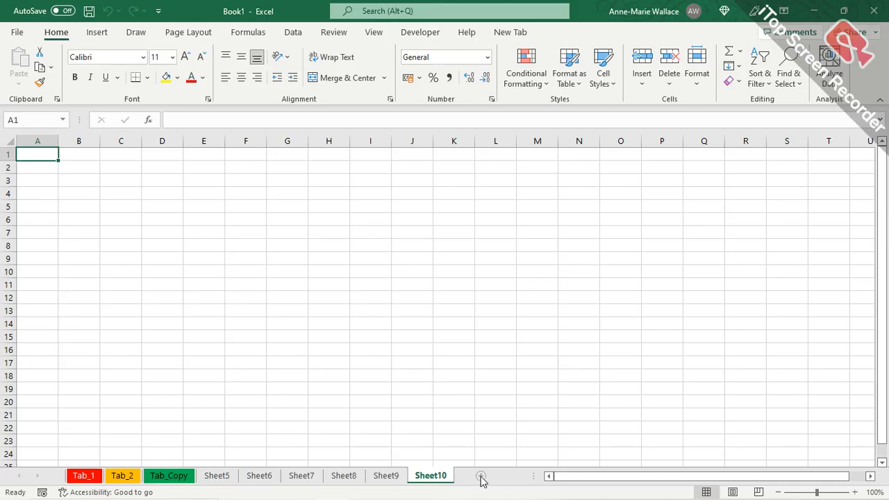
pyautogui.click(481, 479)
pyautogui.click(515, 478)
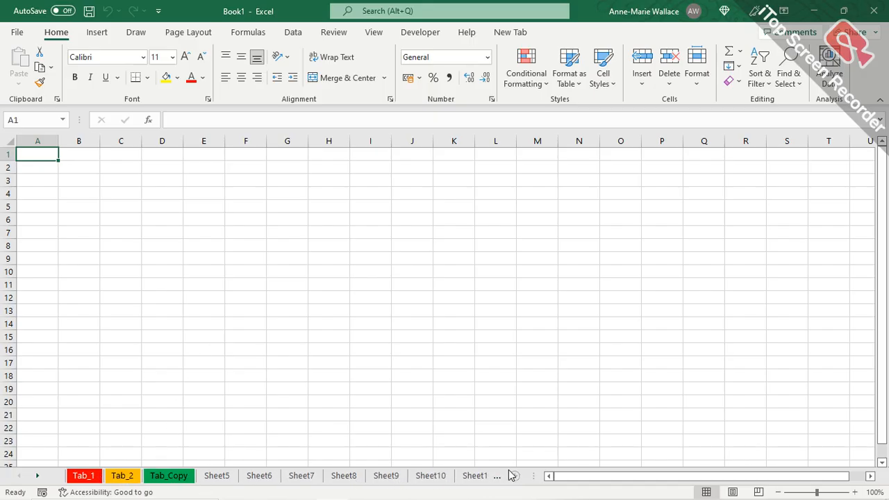
# Activate Tab_1 and move the sheet tab display forward one sheet at a time until Sheet27 is in view.
pyautogui.click(217, 477)
pyautogui.click(88, 477)
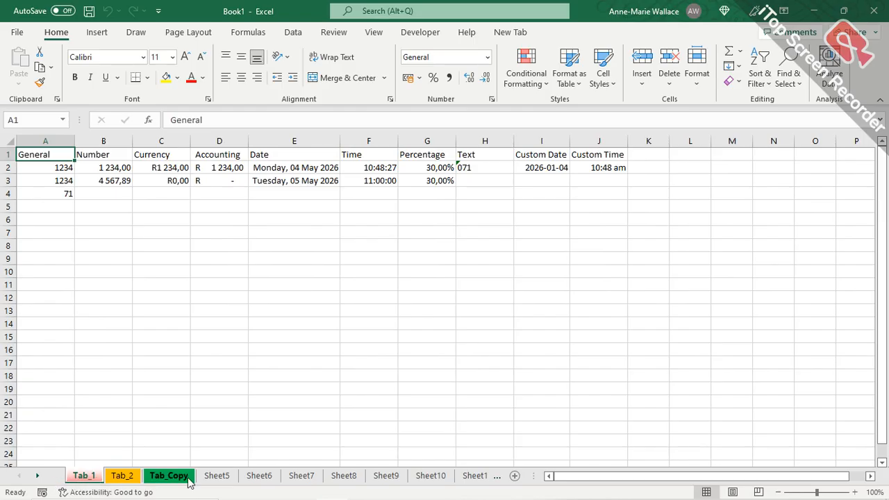
pyautogui.click(38, 477)
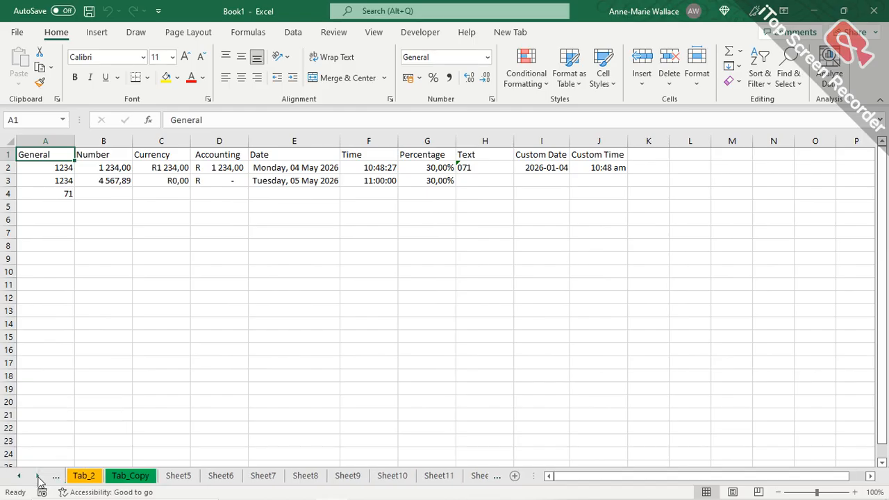
pyautogui.click(38, 477)
pyautogui.click(38, 476)
pyautogui.click(38, 477)
pyautogui.click(39, 476)
pyautogui.click(38, 477)
pyautogui.click(38, 476)
pyautogui.click(38, 477)
pyautogui.click(38, 477)
pyautogui.click(38, 477)
pyautogui.click(38, 476)
pyautogui.click(38, 477)
pyautogui.click(38, 477)
pyautogui.click(38, 477)
pyautogui.click(38, 476)
pyautogui.click(38, 477)
pyautogui.click(39, 477)
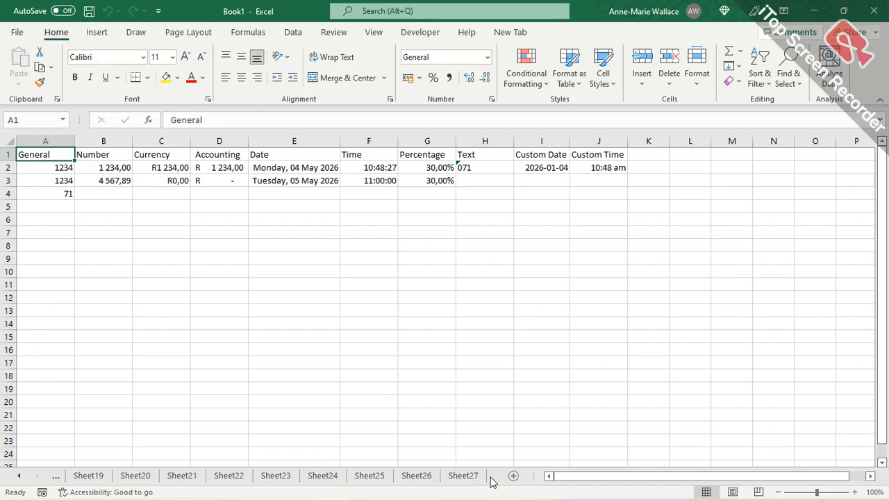
# Jump the sheet tab display back to the first sheet, forward to the last sheet and back to the first.
pyautogui.click(20, 478)
pyautogui.moveTo(21, 478); pyautogui.dragTo(20, 478)
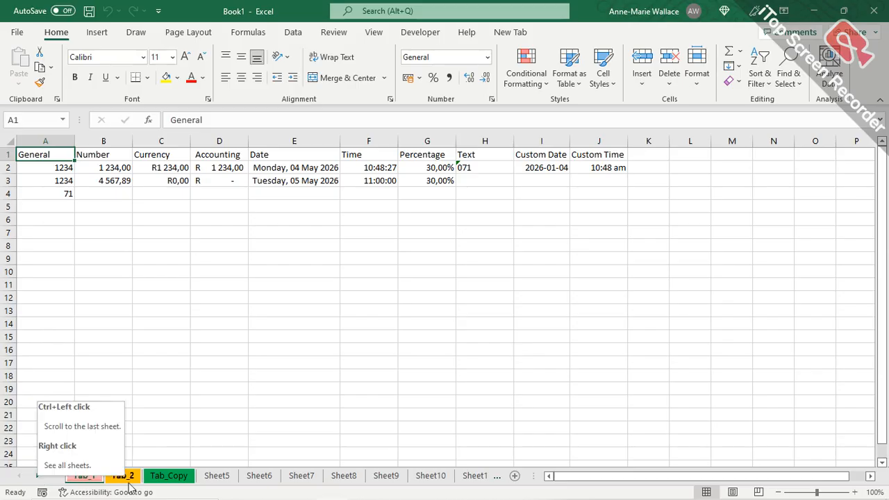
pyautogui.click(40, 476)
pyautogui.click(40, 477)
pyautogui.click(40, 477)
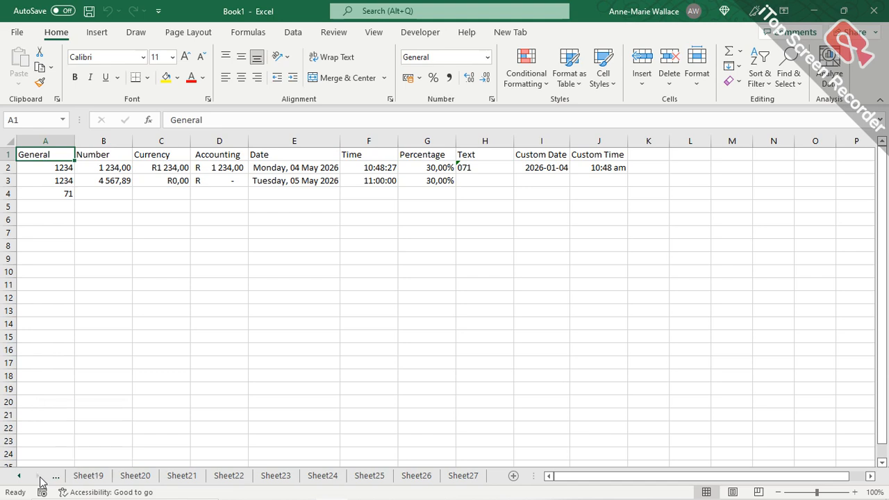
pyautogui.keyDown('ctrl'); pyautogui.click(21, 478); pyautogui.keyUp('ctrl')
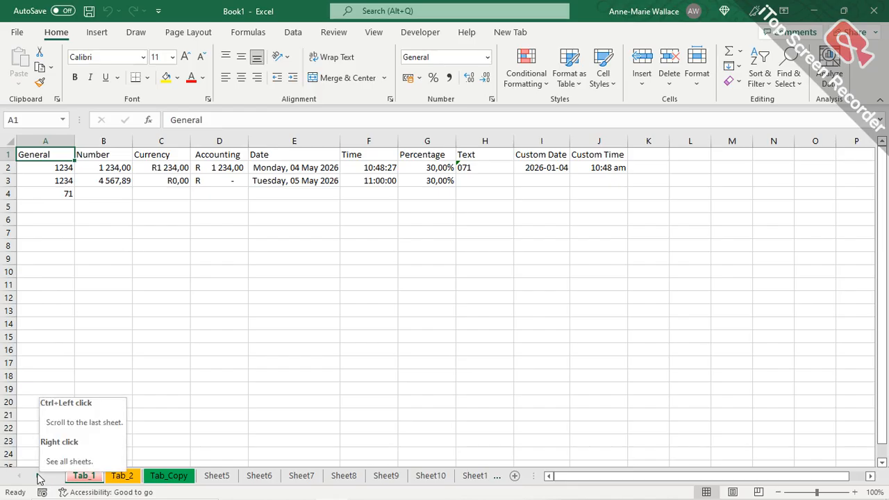
# Browse the list of all sheets and activate Sheet17 from it.
pyautogui.rightClick(39, 480)
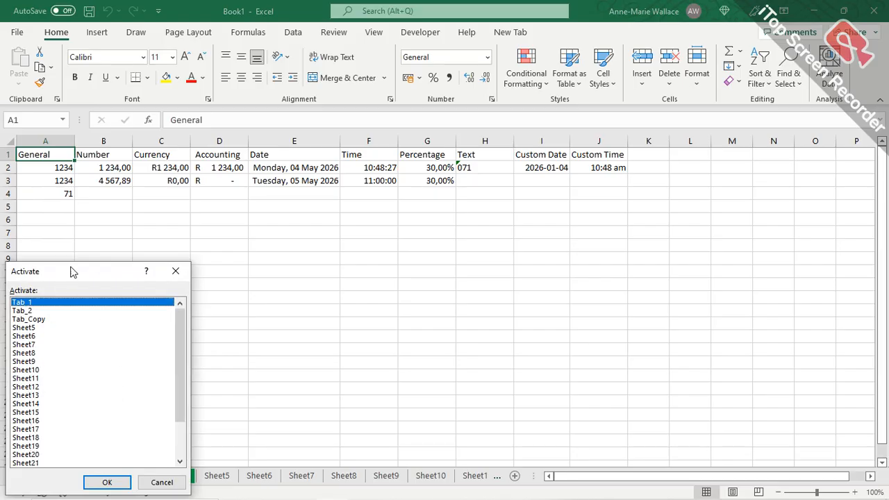
pyautogui.moveTo(73, 272); pyautogui.dragTo(98, 223)
pyautogui.scroll(-2, 70, 338)
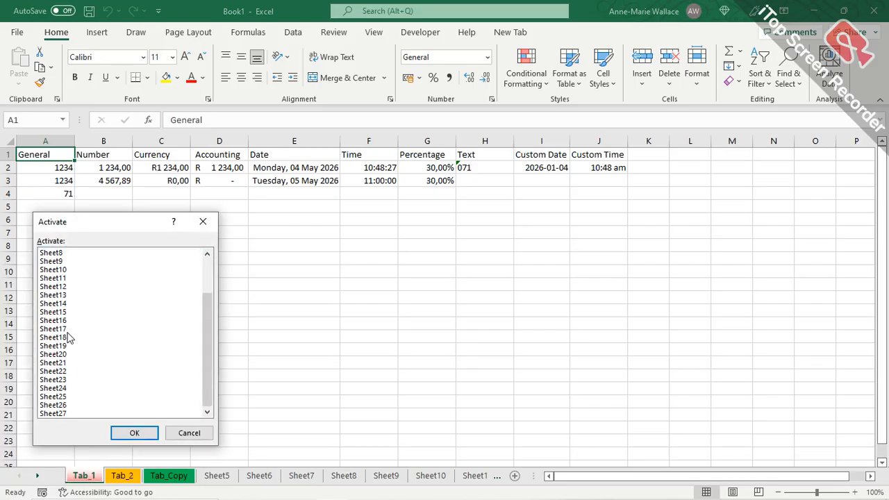
pyautogui.scroll(2, 69, 338)
pyautogui.scroll(-2, 69, 338)
pyautogui.scroll(2, 69, 339)
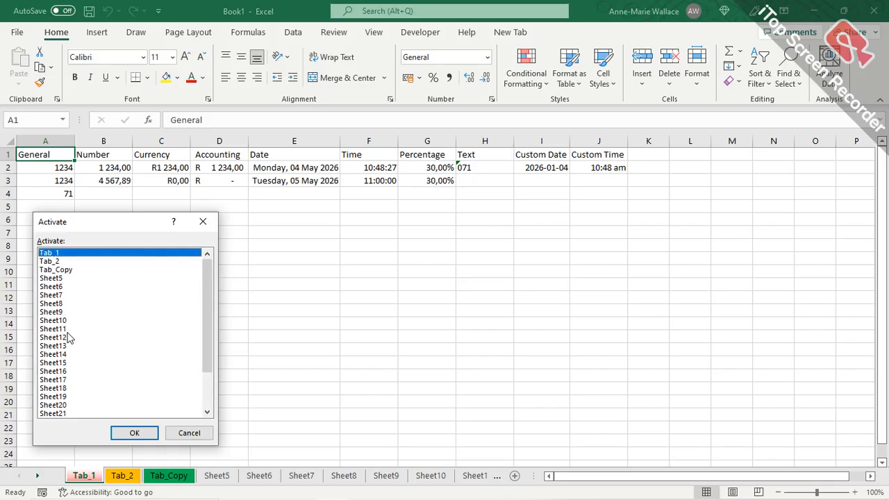
pyautogui.click(50, 380)
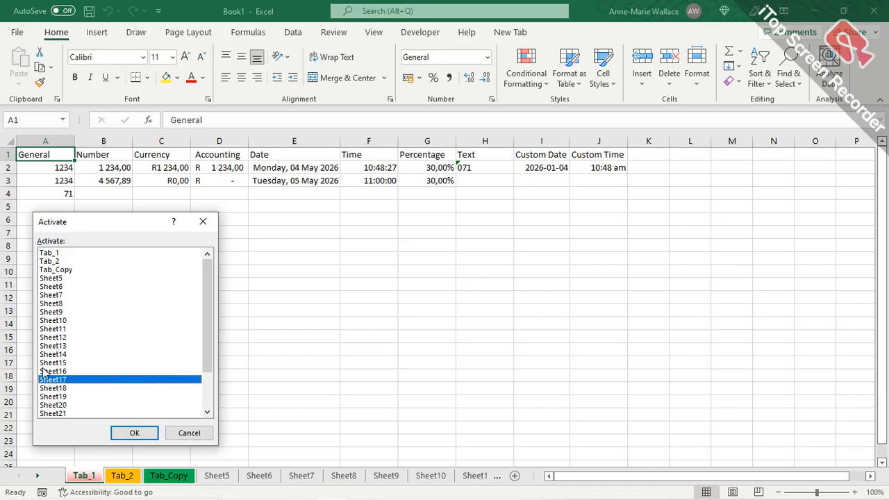
pyautogui.click(135, 433)
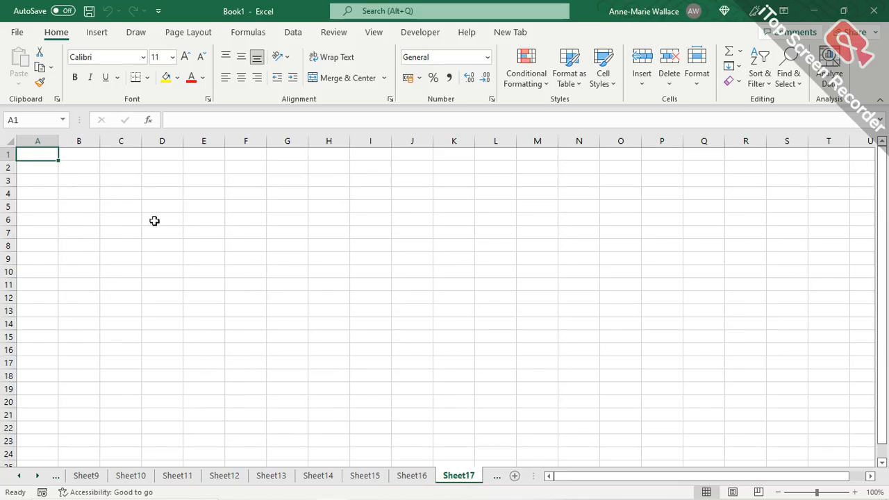
# Activate Tab_Copy from the list of all sheets.
pyautogui.rightClick(39, 476)
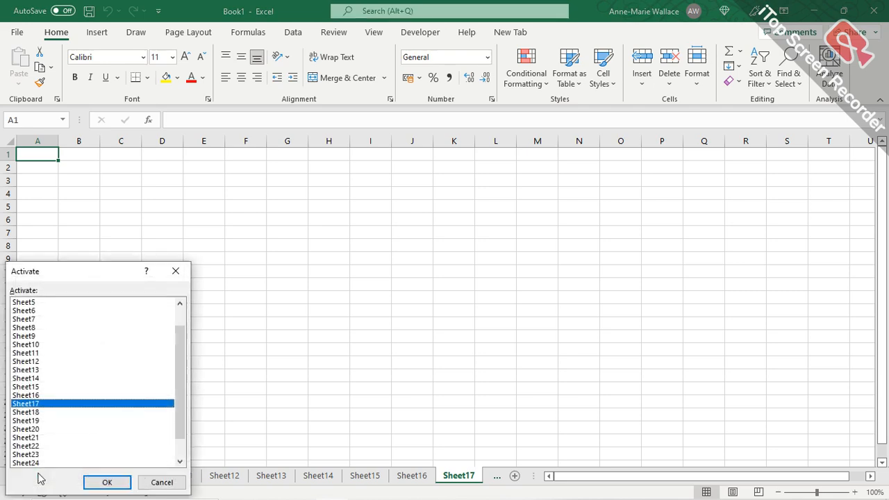
pyautogui.scroll(1, 60, 402)
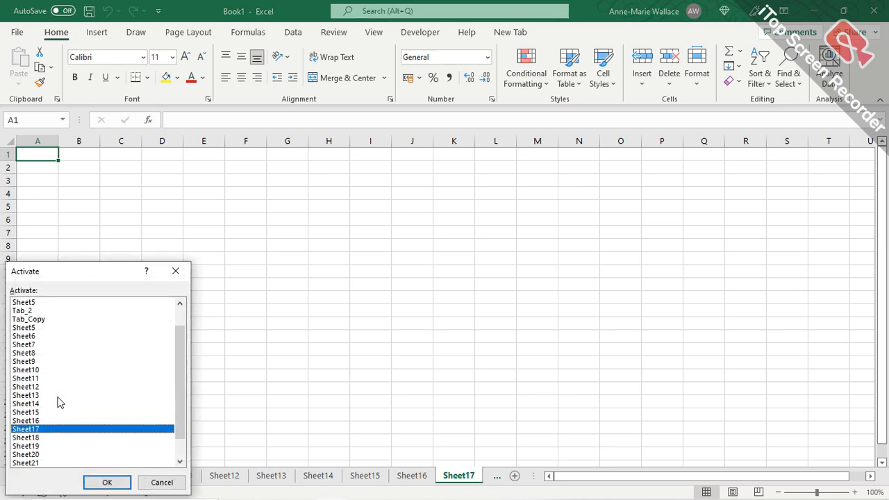
pyautogui.click(28, 319)
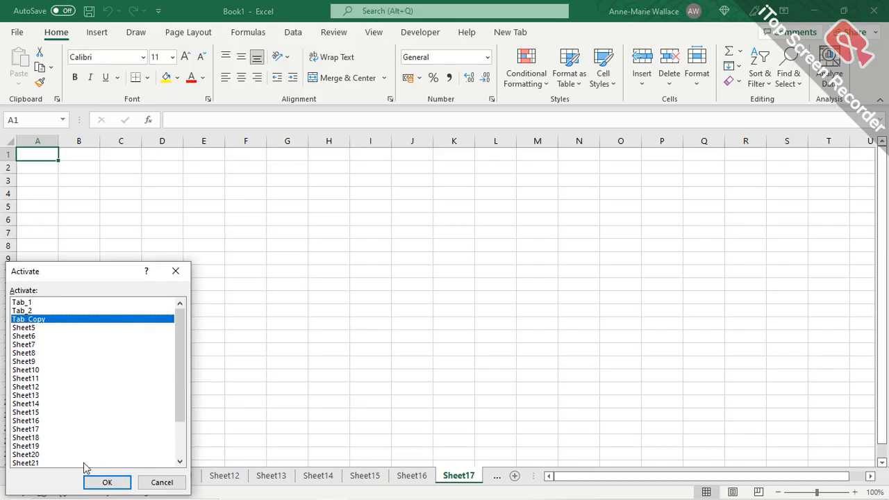
pyautogui.click(104, 482)
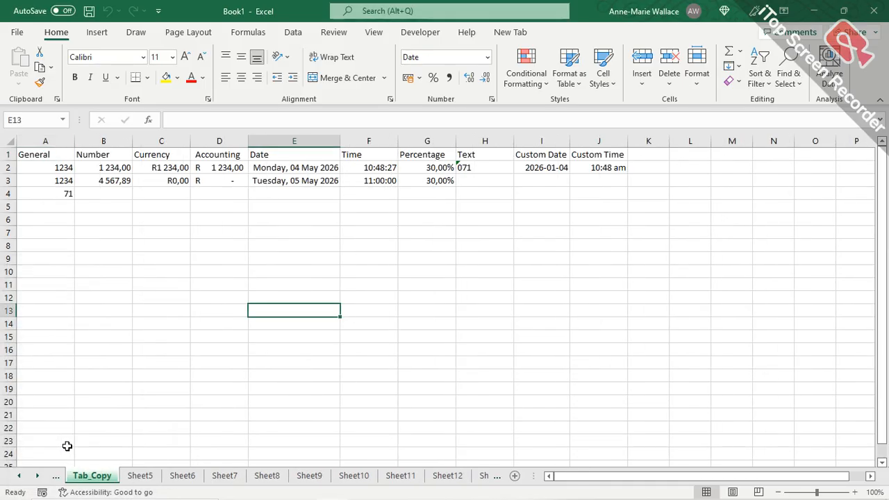
# Create a copy of Tab_1 at the end of Book1.
pyautogui.click(20, 476)
pyautogui.click(20, 476)
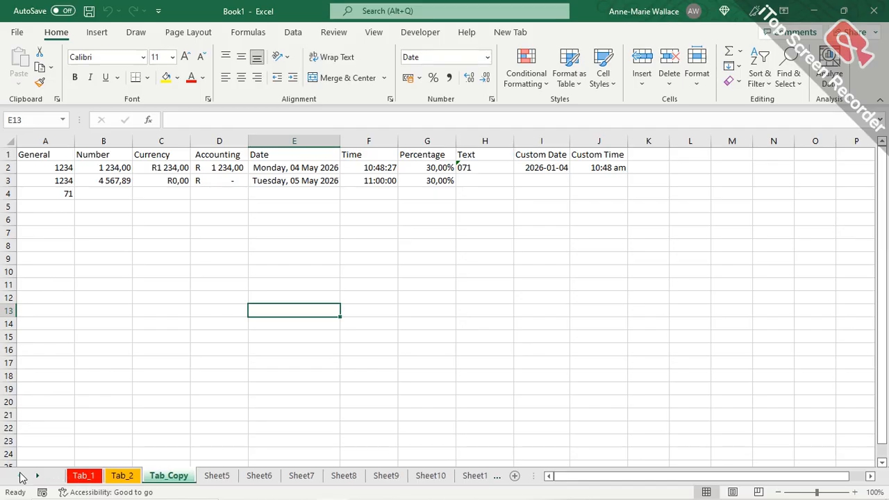
pyautogui.click(82, 478)
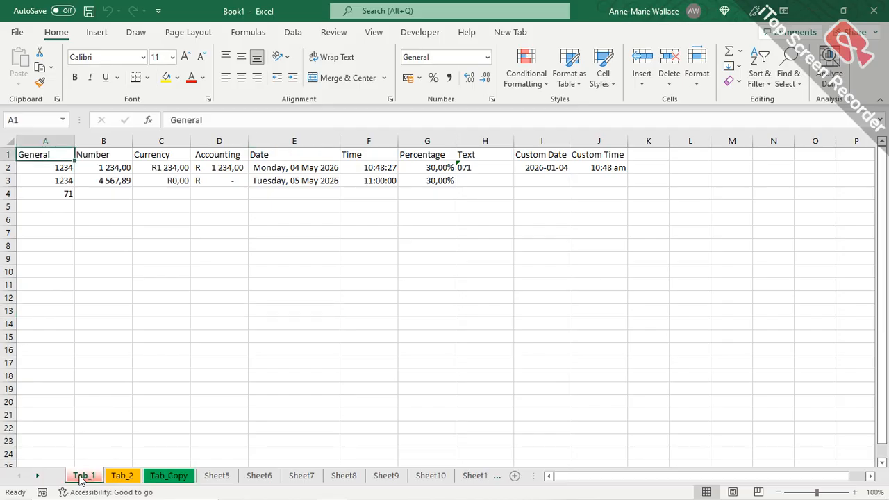
pyautogui.rightClick(82, 480)
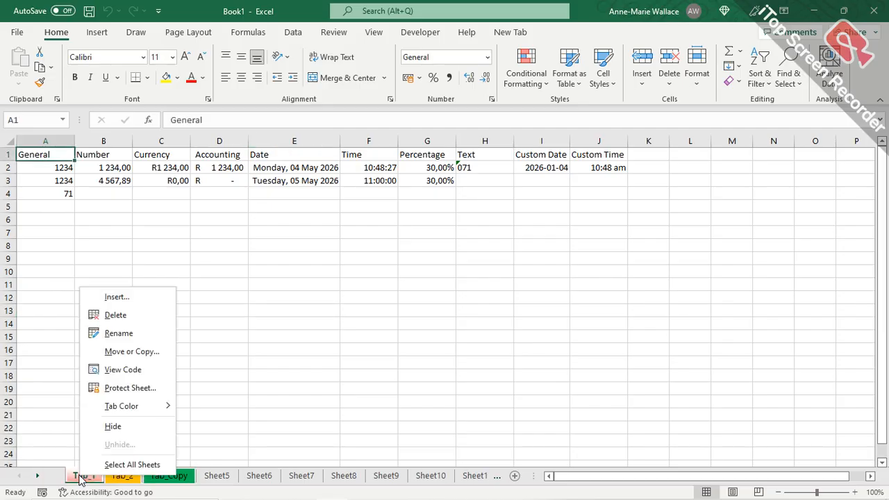
pyautogui.click(134, 353)
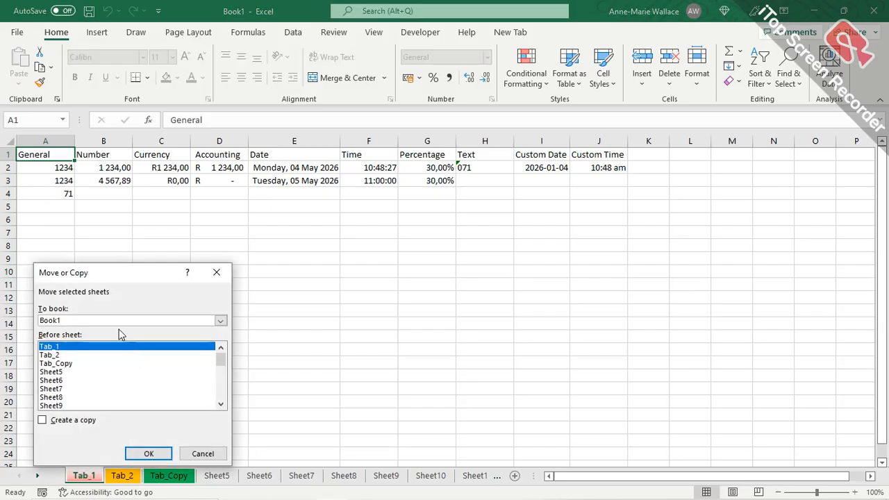
pyautogui.scroll(-7, 83, 364)
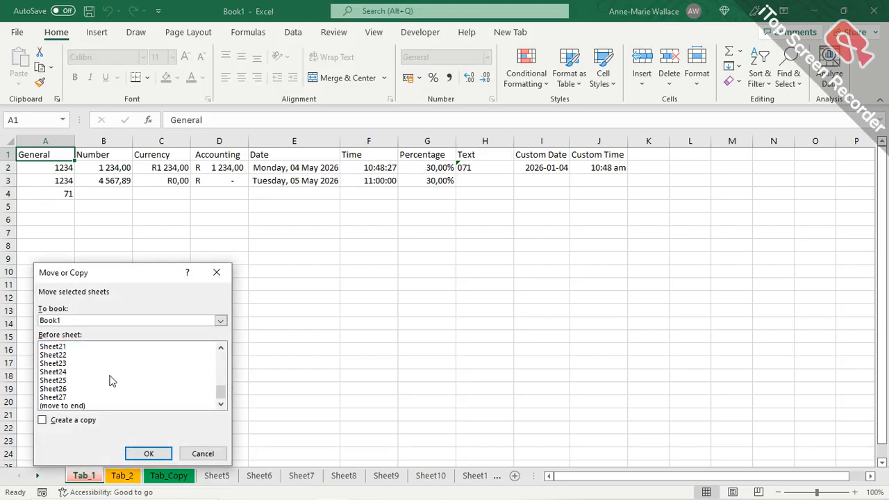
pyautogui.click(75, 406)
pyautogui.click(43, 421)
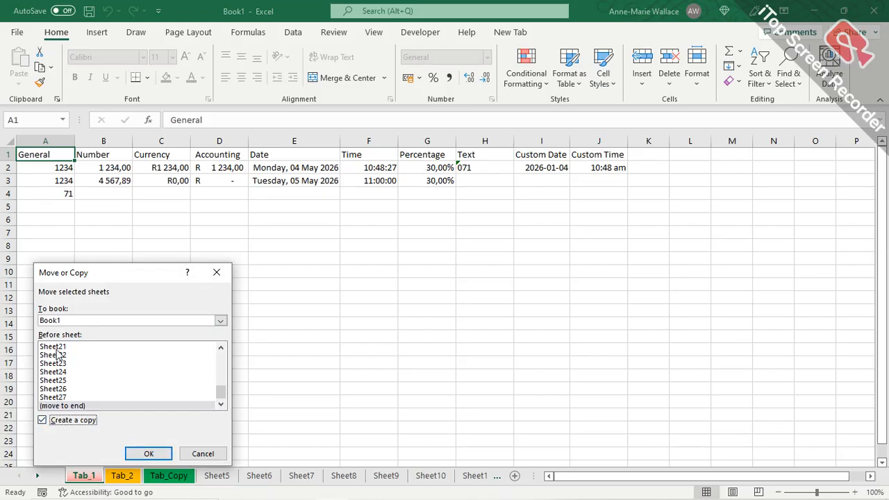
pyautogui.click(149, 454)
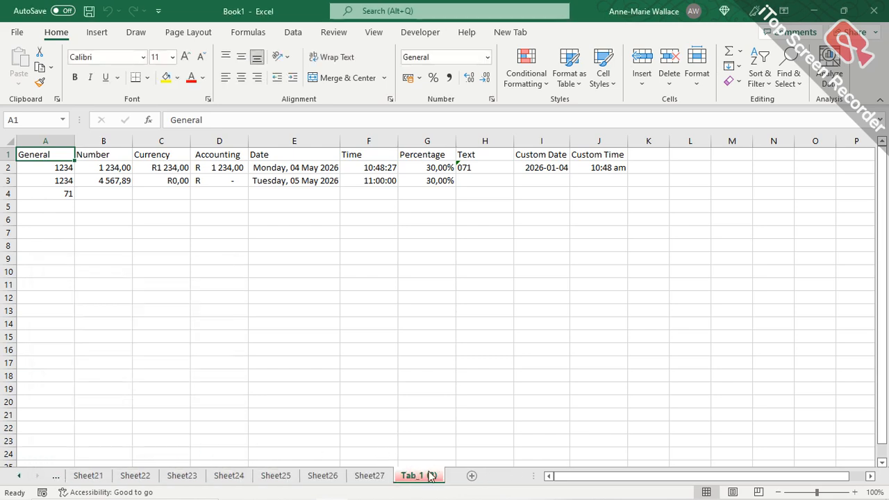
# Compare Sheet27 with the Tab_1 copy beside it, and permanently delete the copy.
pyautogui.click(369, 476)
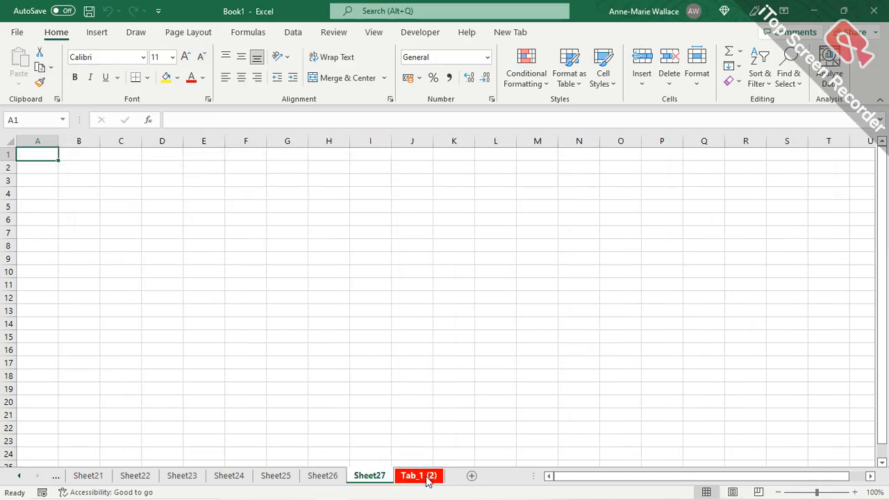
pyautogui.click(428, 478)
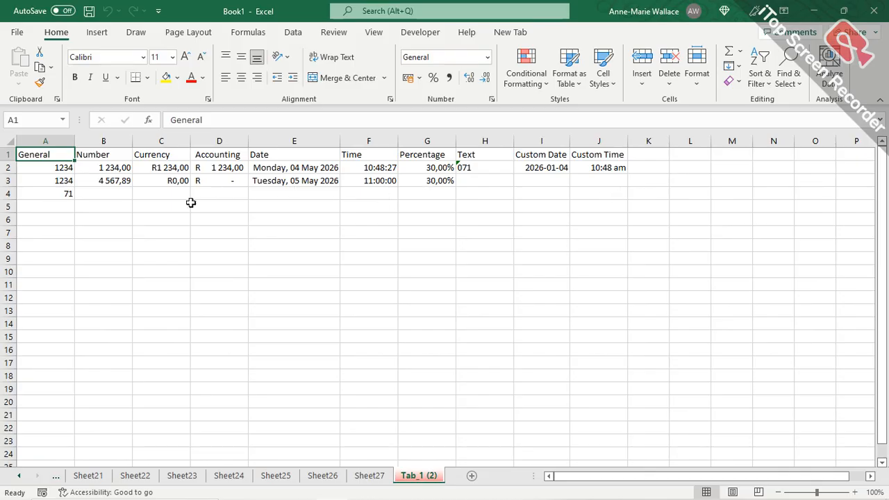
pyautogui.moveTo(425, 478); pyautogui.dragTo(411, 451)
pyautogui.rightClick(428, 476)
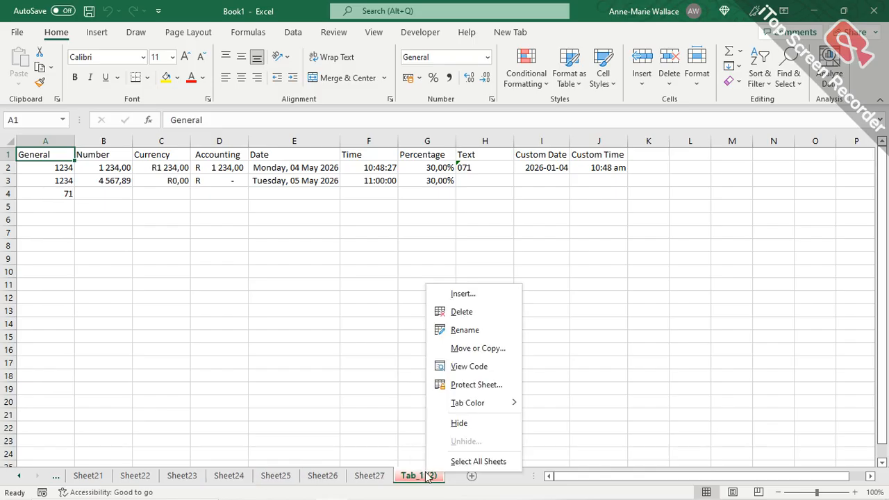
pyautogui.click(461, 312)
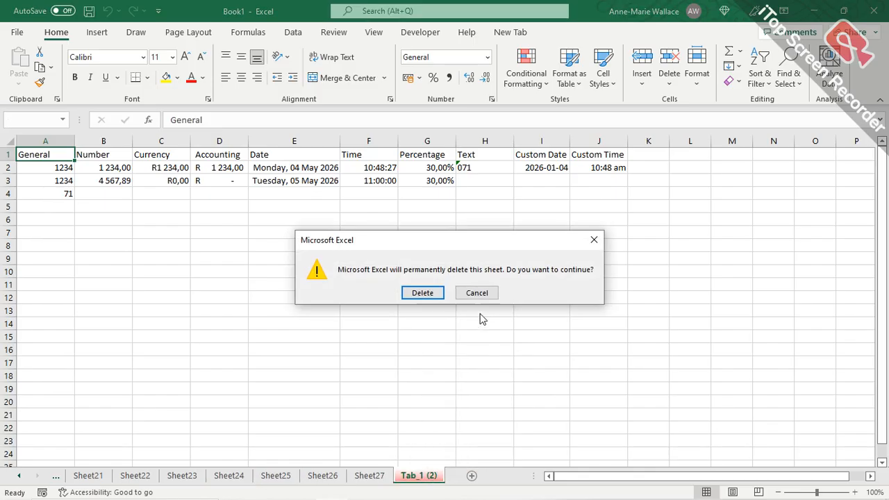
pyautogui.click(424, 291)
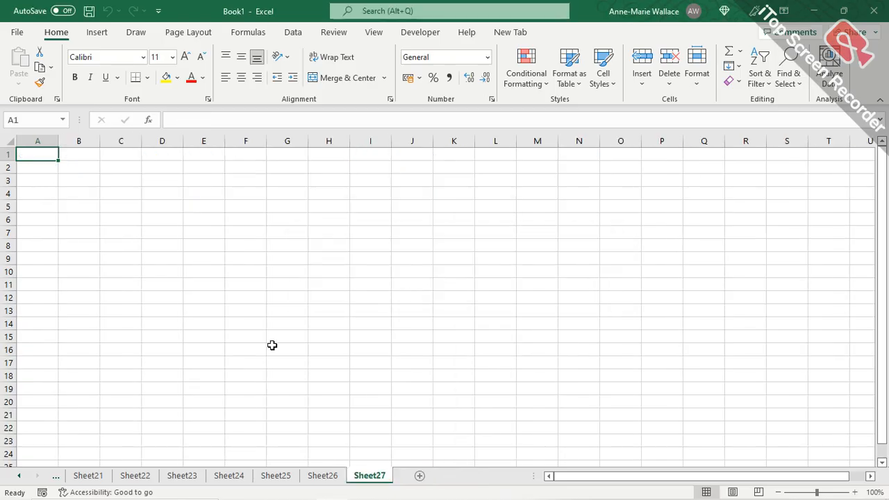
# Go back to the first sheet tabs and view the blank sheets from Sheet5 to Sheet12 one after another.
pyautogui.keyDown('ctrl'); pyautogui.click(23, 476); pyautogui.keyUp('ctrl')
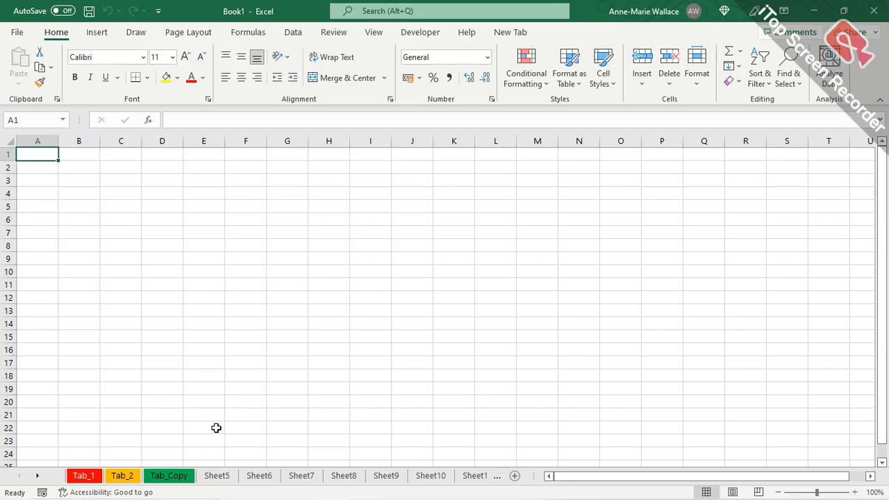
pyautogui.click(215, 478)
pyautogui.click(439, 478)
pyautogui.click(209, 479)
pyautogui.click(273, 484)
pyautogui.click(303, 482)
pyautogui.click(351, 482)
pyautogui.click(400, 482)
pyautogui.click(449, 483)
pyautogui.click(486, 483)
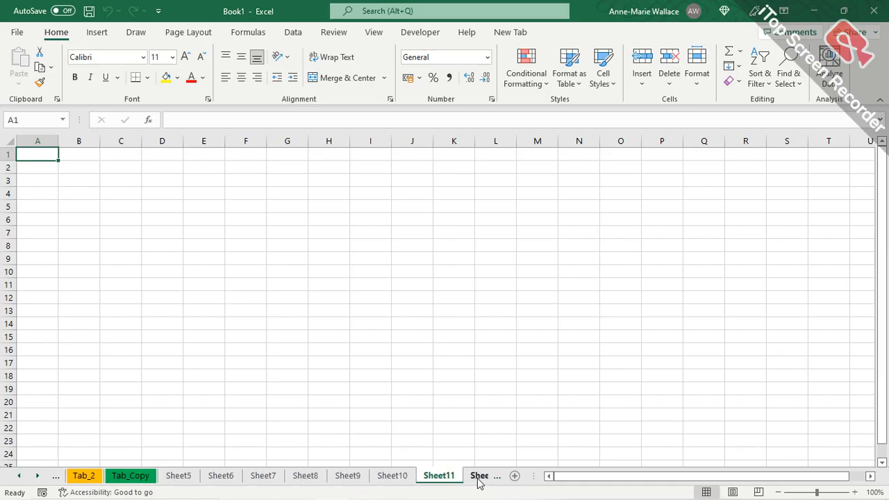
pyautogui.click(479, 483)
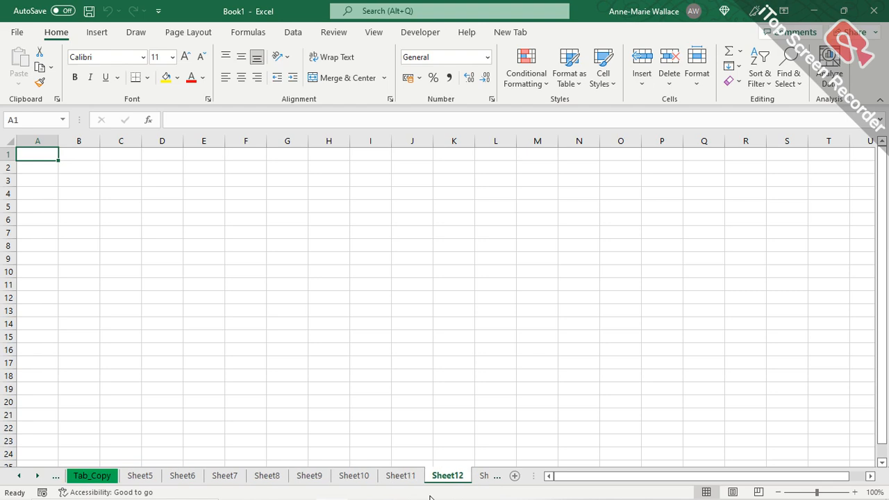
# Group Sheet5 through Sheet12 by adding each sheet individually, and release the group by activating Sheet13.
pyautogui.click(137, 479)
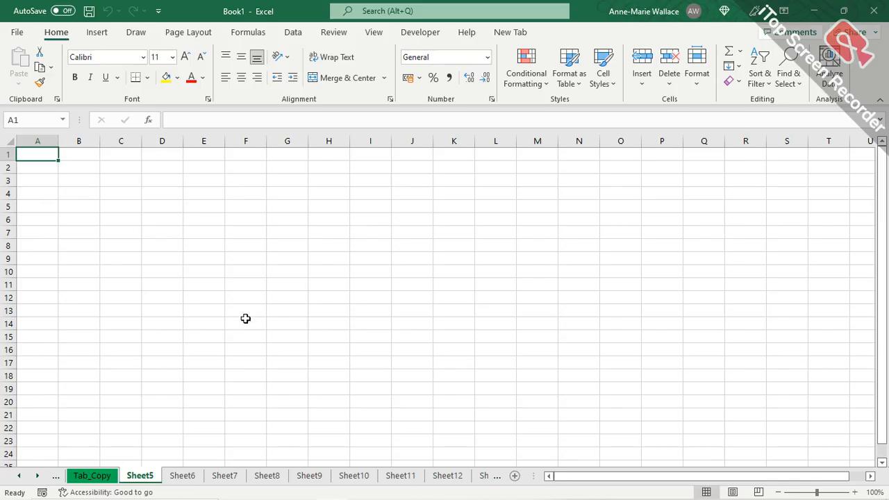
pyautogui.keyDown('ctrl'); pyautogui.click(182, 478); pyautogui.keyUp('ctrl')
pyautogui.keyDown('ctrl'); pyautogui.click(233, 478); pyautogui.keyUp('ctrl')
pyautogui.keyDown('ctrl'); pyautogui.click(271, 480); pyautogui.keyUp('ctrl')
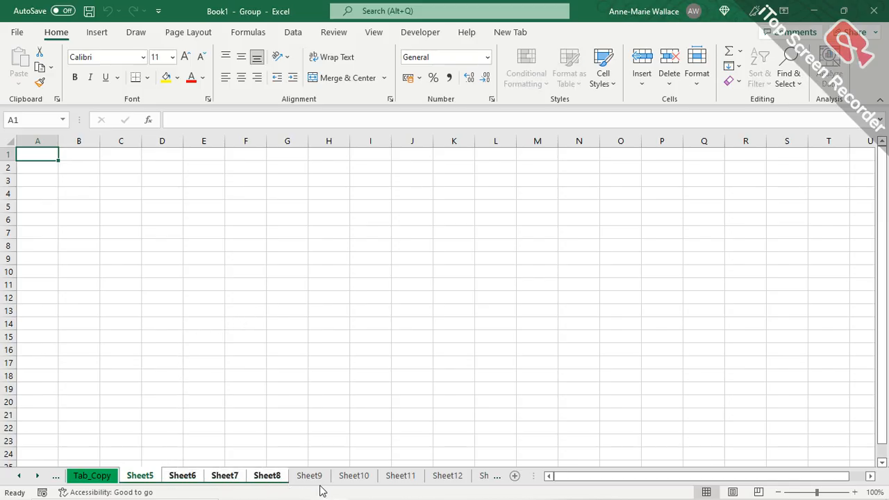
pyautogui.keyDown('ctrl'); pyautogui.click(316, 481); pyautogui.keyUp('ctrl')
pyautogui.keyDown('ctrl'); pyautogui.click(353, 478); pyautogui.keyUp('ctrl')
pyautogui.keyDown('ctrl'); pyautogui.click(399, 481); pyautogui.keyUp('ctrl')
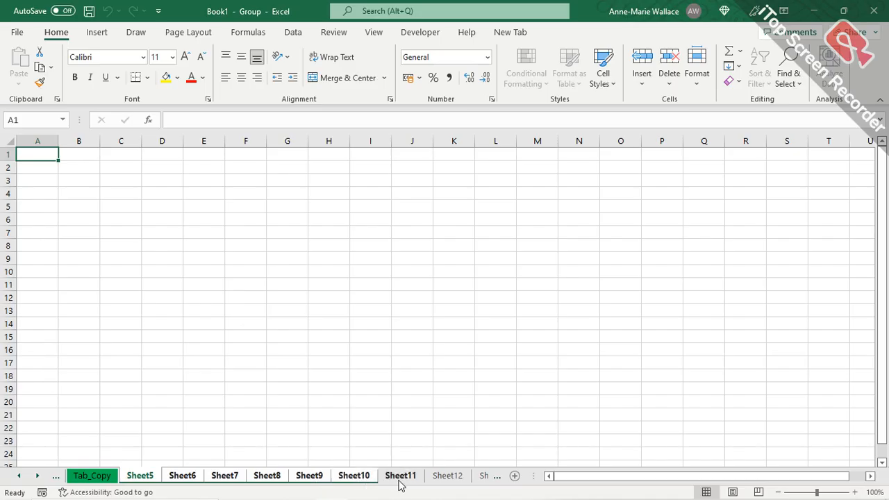
pyautogui.keyDown('ctrl'); pyautogui.click(445, 479); pyautogui.keyUp('ctrl')
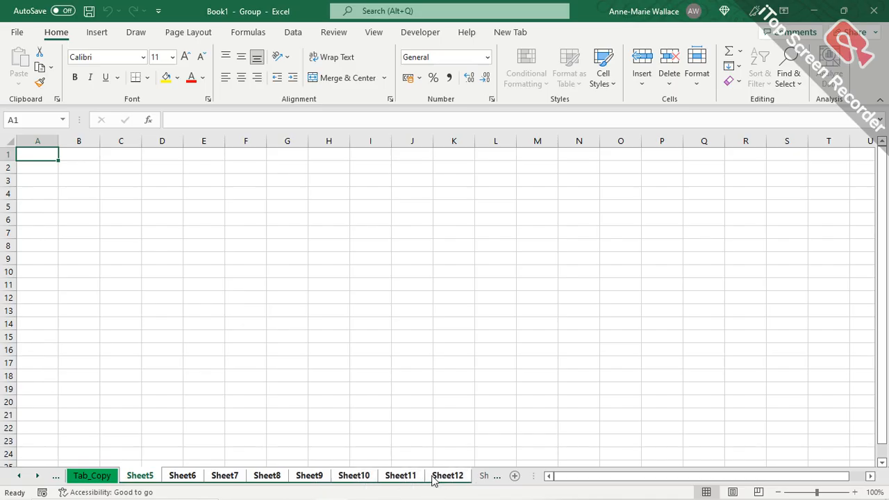
pyautogui.click(484, 478)
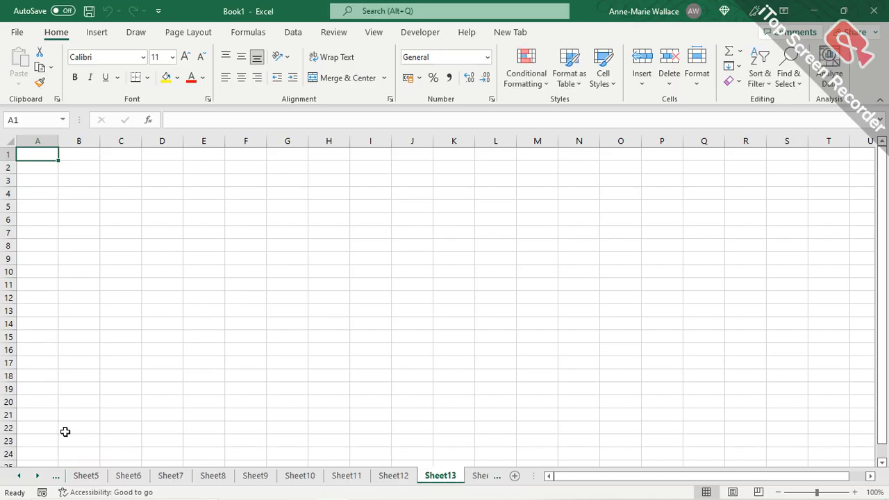
# Group the continuous range from Sheet5 to Sheet12 in one selection, and release the group by activating Sheet13.
pyautogui.click(21, 477)
pyautogui.click(139, 480)
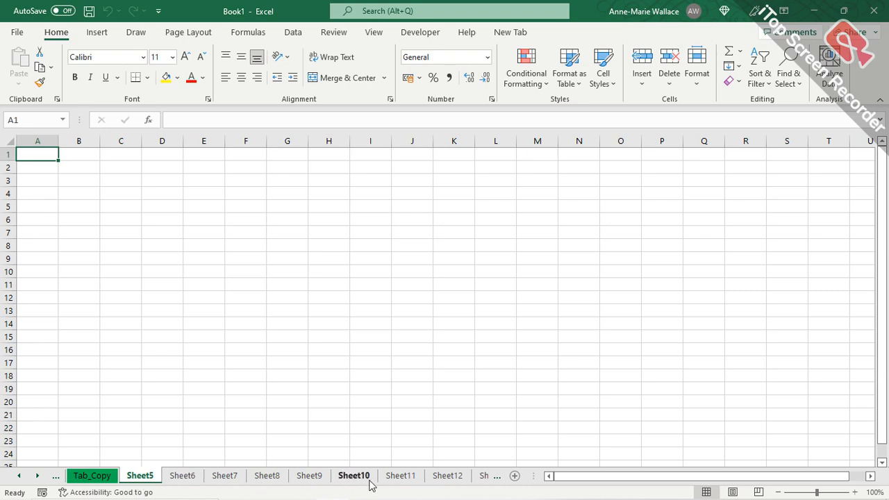
pyautogui.keyDown('shift'); pyautogui.click(460, 477); pyautogui.keyUp('shift')
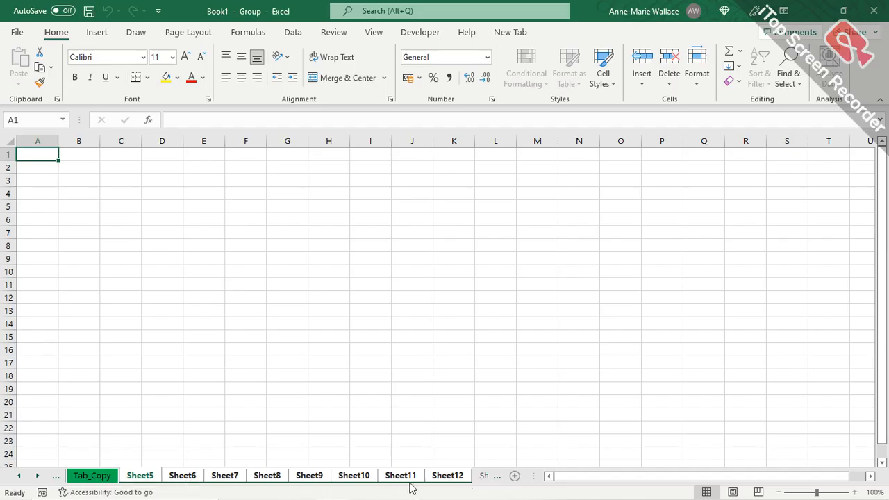
pyautogui.click(479, 485)
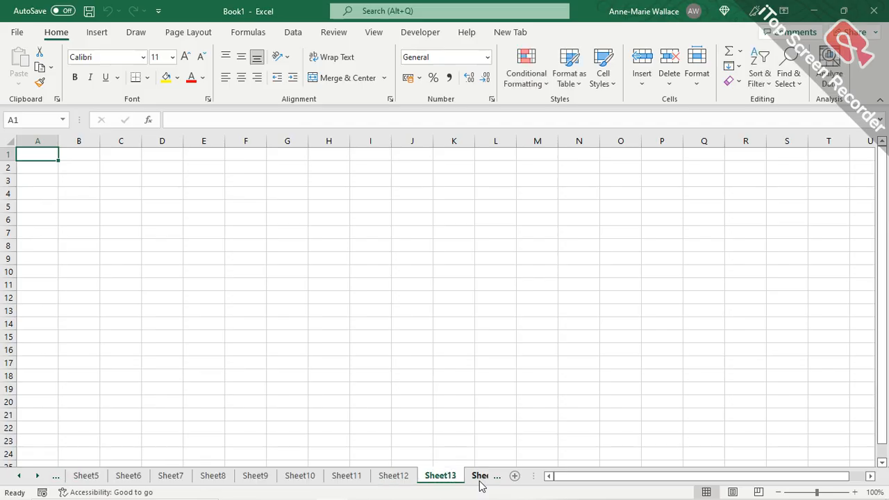
# Group the non-adjacent sheets Sheet5, Sheet7, Sheet10 and Sheet12, and release the group by activating Sheet6.
pyautogui.click(20, 478)
pyautogui.click(20, 478)
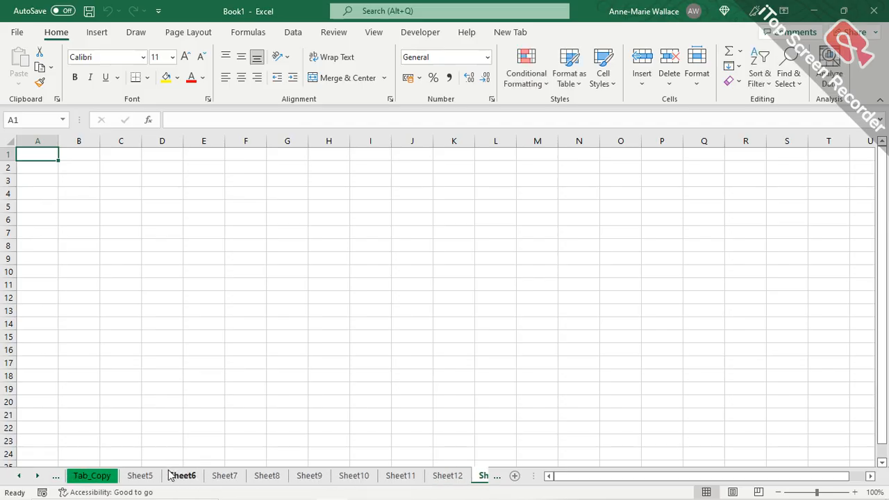
pyautogui.click(141, 479)
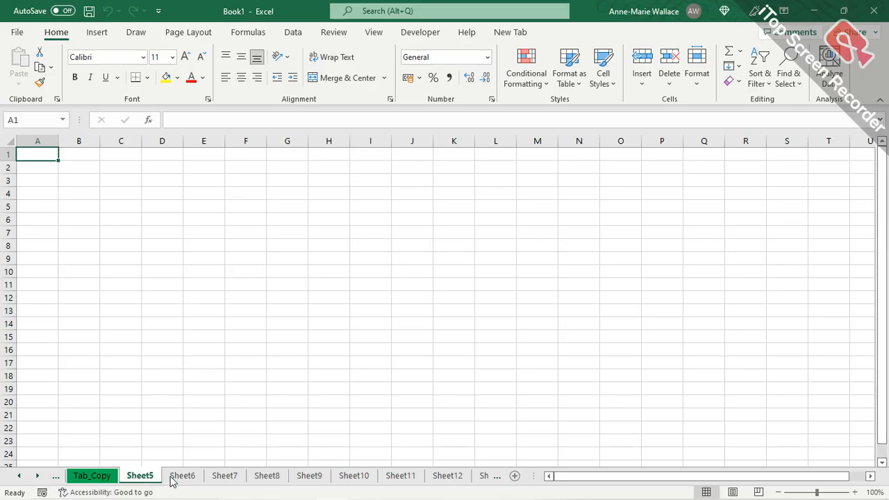
pyautogui.keyDown('ctrl'); pyautogui.click(224, 478); pyautogui.keyUp('ctrl')
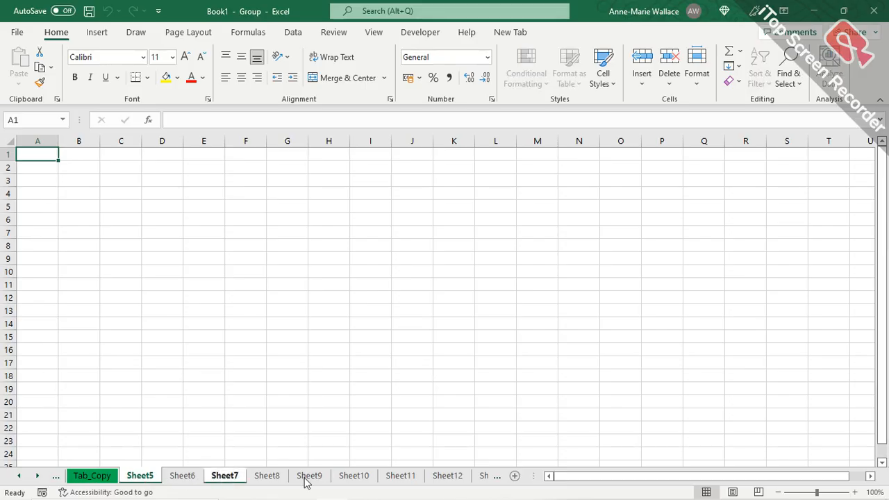
pyautogui.keyDown('ctrl'); pyautogui.click(347, 480); pyautogui.keyUp('ctrl')
pyautogui.keyDown('ctrl'); pyautogui.click(444, 478); pyautogui.keyUp('ctrl')
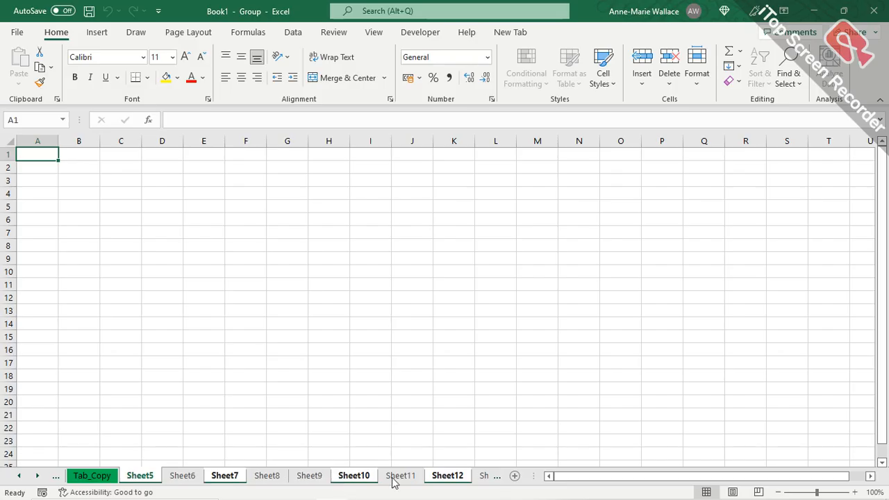
pyautogui.click(182, 475)
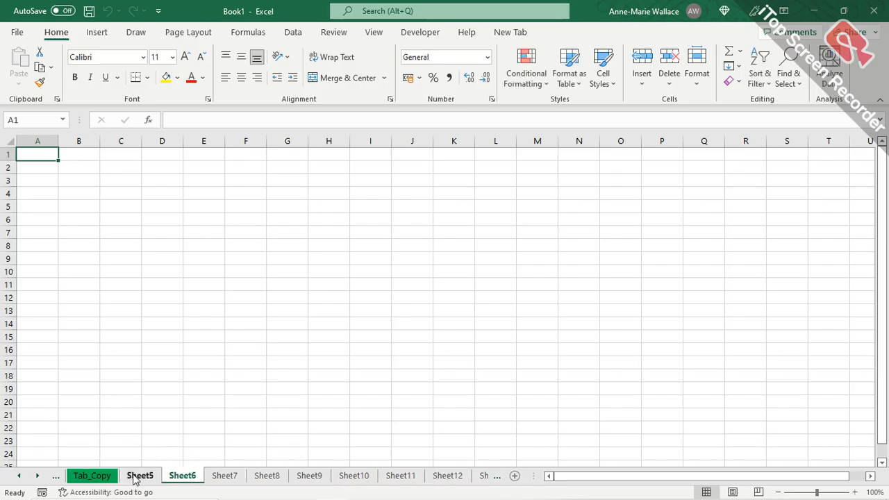
# Group Sheet5 through Sheet10 as a continuous range, and release the group by activating Sheet11.
pyautogui.click(135, 478)
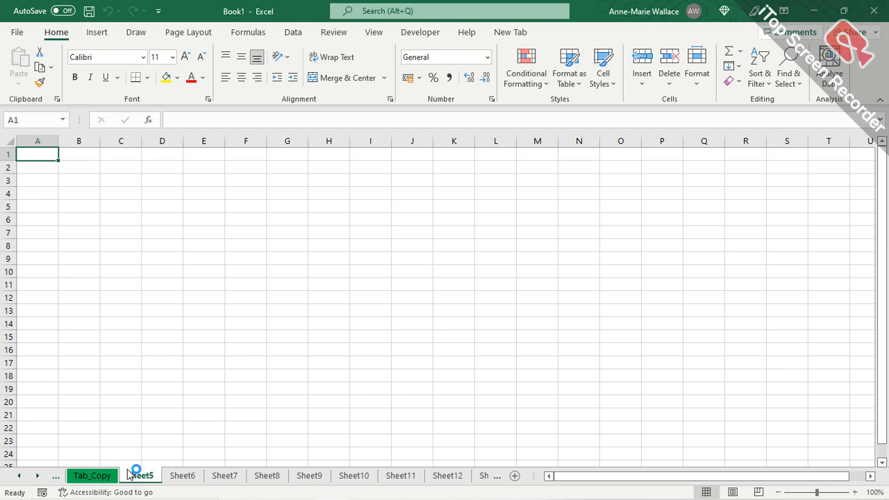
pyautogui.keyDown('ctrl'); pyautogui.click(396, 477); pyautogui.keyUp('ctrl')
pyautogui.keyDown('shift'); pyautogui.click(367, 478); pyautogui.keyUp('shift')
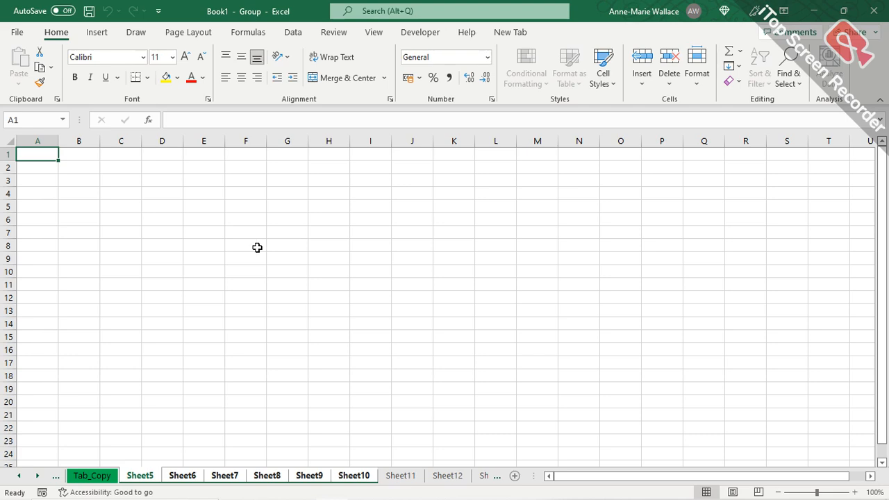
pyautogui.click(407, 477)
# Starting from Sheet5, select all sheets in the workbook and ungroup them again.
pyautogui.click(145, 477)
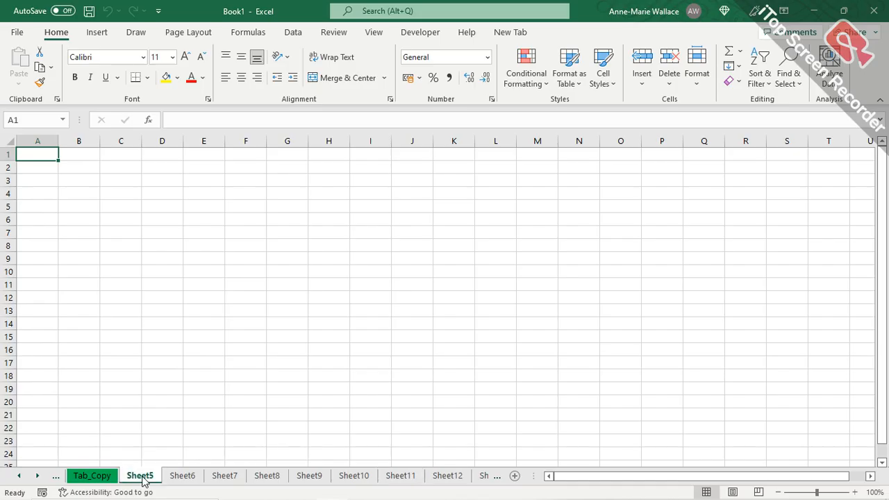
pyautogui.rightClick(142, 478)
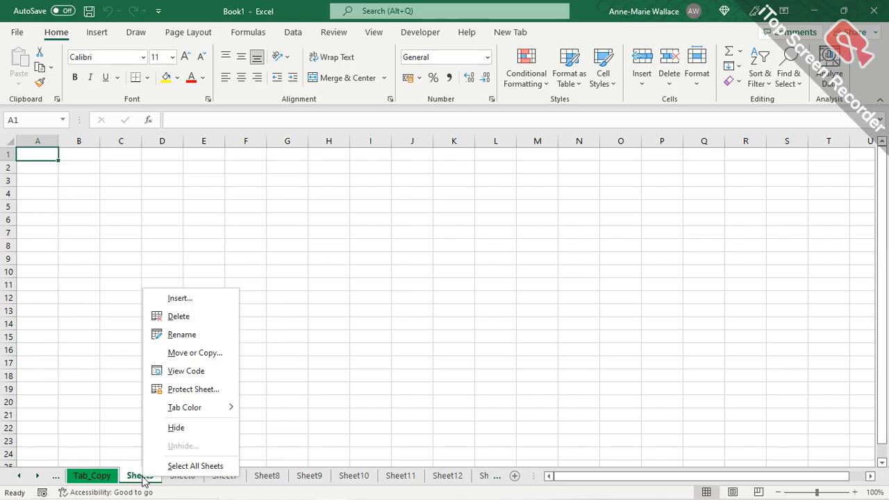
pyautogui.click(195, 466)
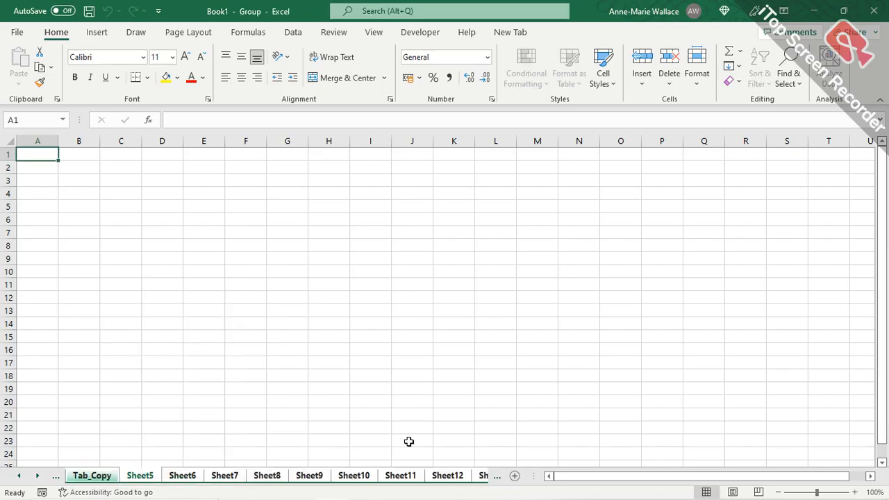
pyautogui.rightClick(143, 481)
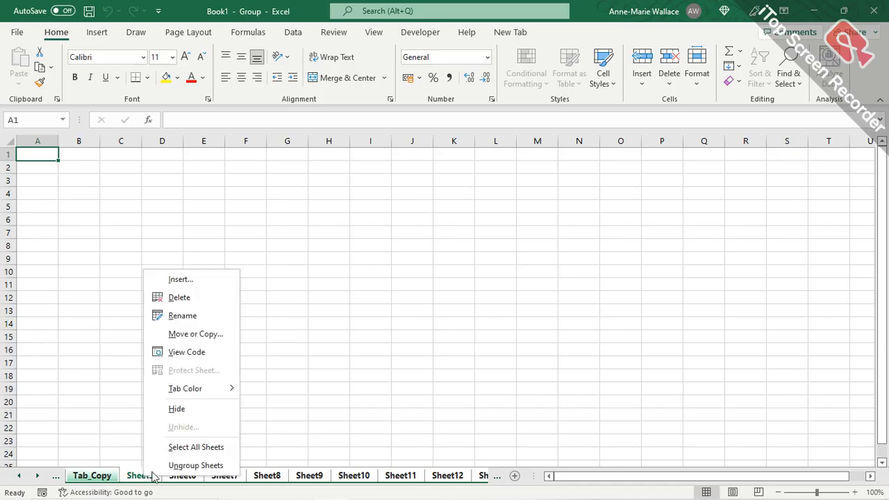
pyautogui.click(194, 466)
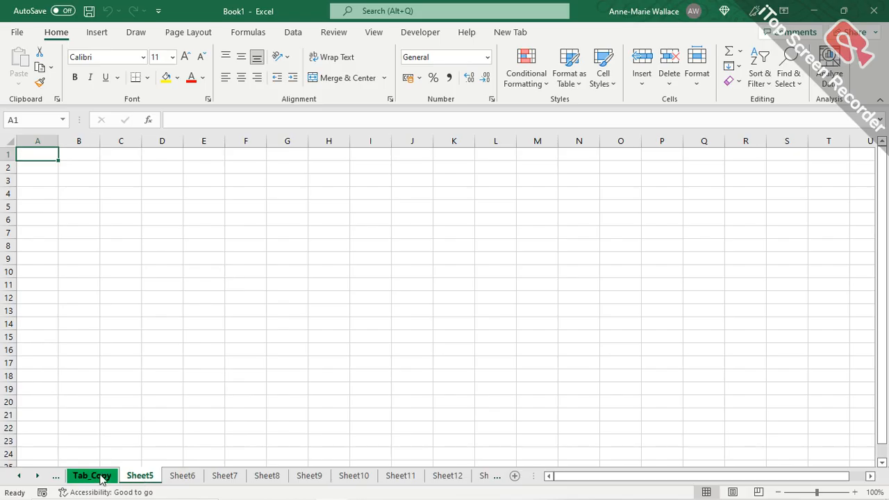
# Group the sheets from Sheet5 through Sheet10 with Sheet5 active.
pyautogui.keyDown('shift'); pyautogui.click(368, 478); pyautogui.keyUp('shift')
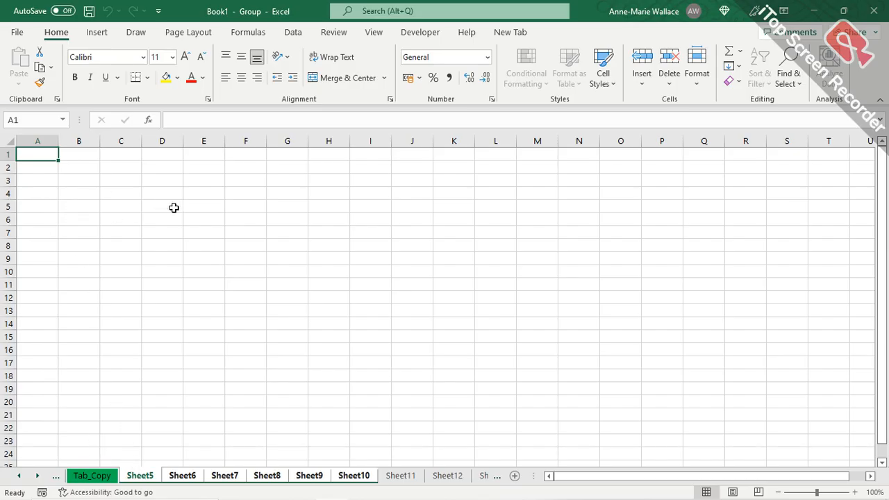
pyautogui.write('Date')
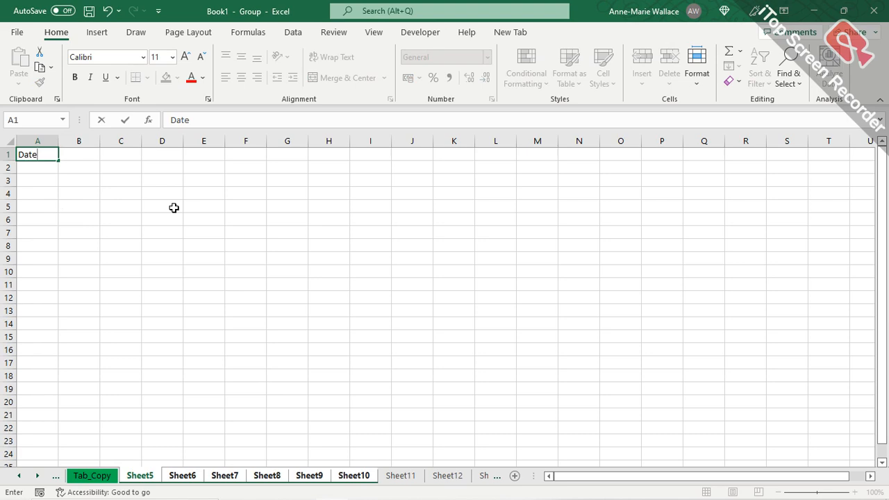
pyautogui.write(':')
pyautogui.press('BackSpace')
pyautogui.press('BackSpace')
pyautogui.press('BackSpace')
pyautogui.press('BackSpace')
pyautogui.press('BackSpace')
# Enter the label "Month:" in A1 and "Year:" in D1 on the grouped sheets.
pyautogui.write('Month:')
pyautogui.press('BackSpace')
pyautogui.press('BackSpace')
pyautogui.press('BackSpace')
pyautogui.press('BackSpace')
pyautogui.press('BackSpace')
pyautogui.write('onth:')
pyautogui.press('Tab')
pyautogui.press('Tab')
pyautogui.press('Tab')
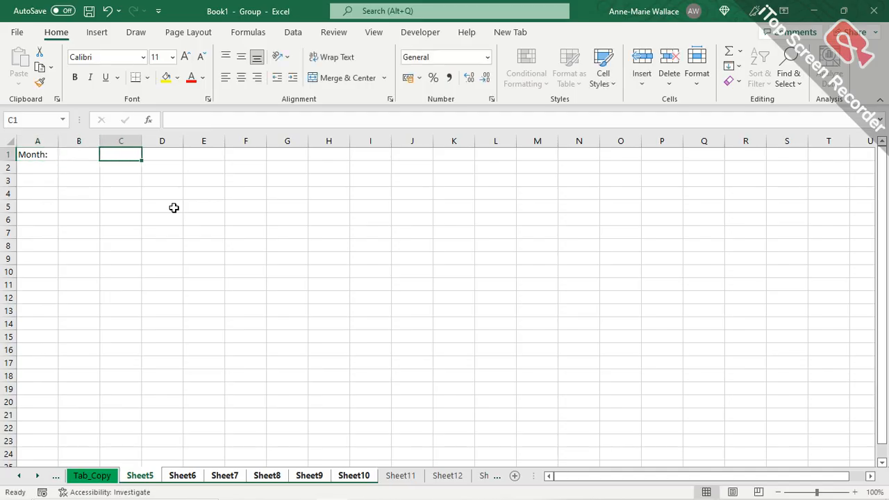
pyautogui.write('Year')
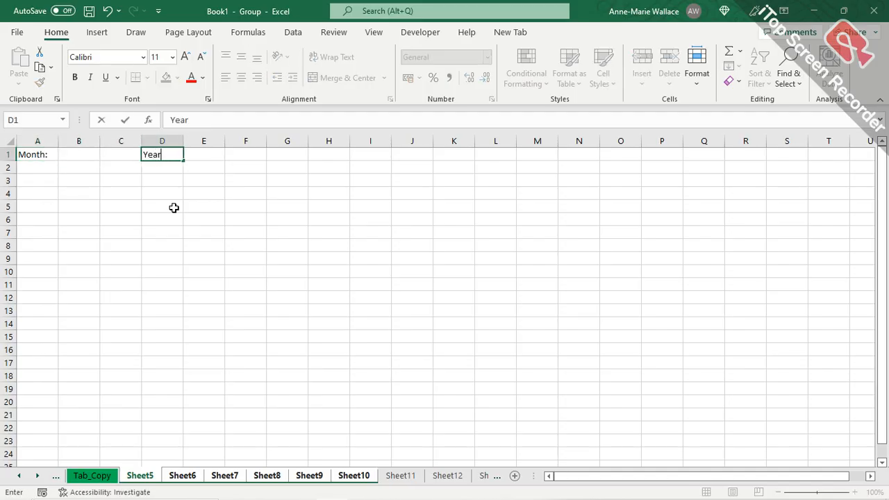
pyautogui.write(':')
# Enter the headings "Date:", "Time In", "Time Out" and "Total Hours" in A4:D4 of the grouped sheets.
pyautogui.press('Down')
pyautogui.press('Down')
pyautogui.press('Down')
pyautogui.press('Left')
pyautogui.press('Left')
pyautogui.press('Left')
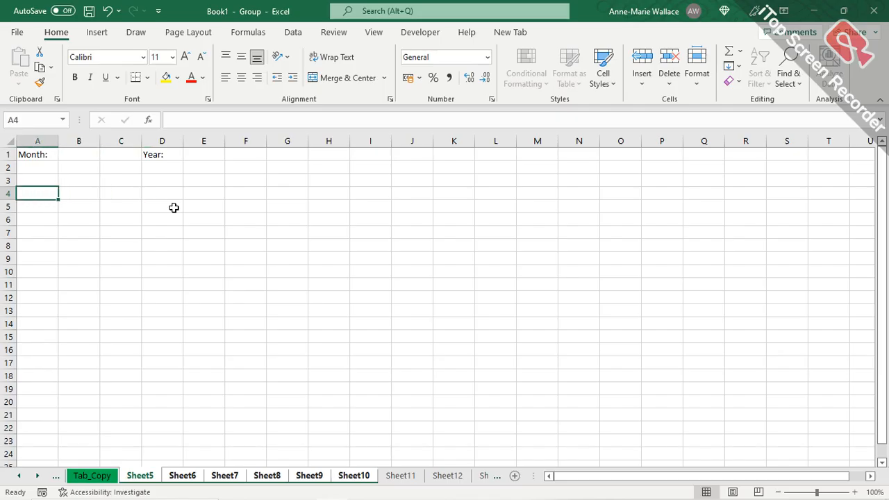
pyautogui.write('Date')
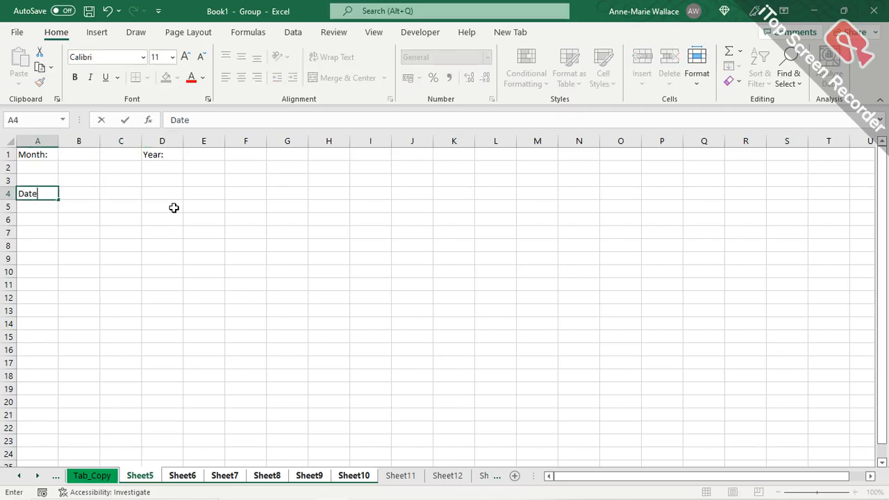
pyautogui.write(':')
pyautogui.press('Tab')
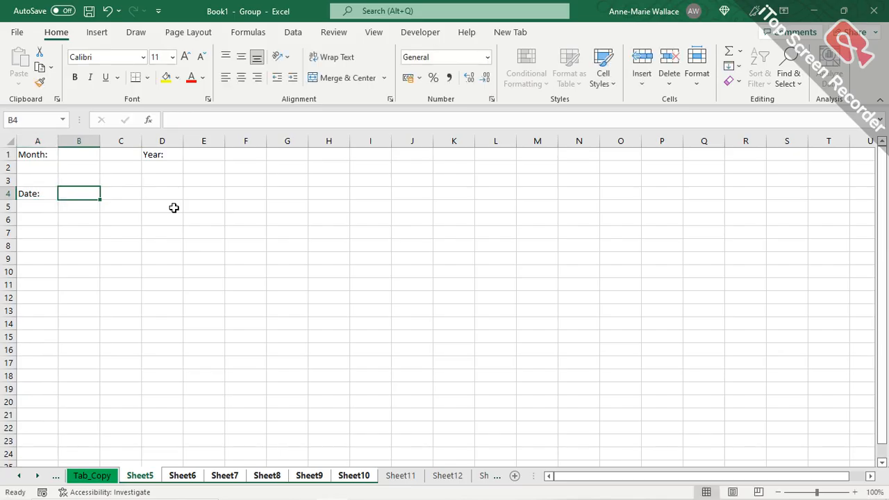
pyautogui.write('Time')
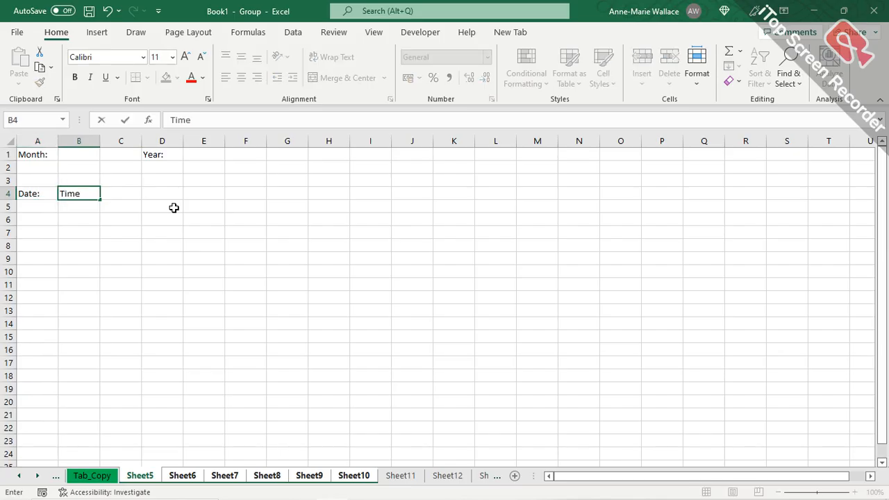
pyautogui.write(' In')
pyautogui.press('Tab')
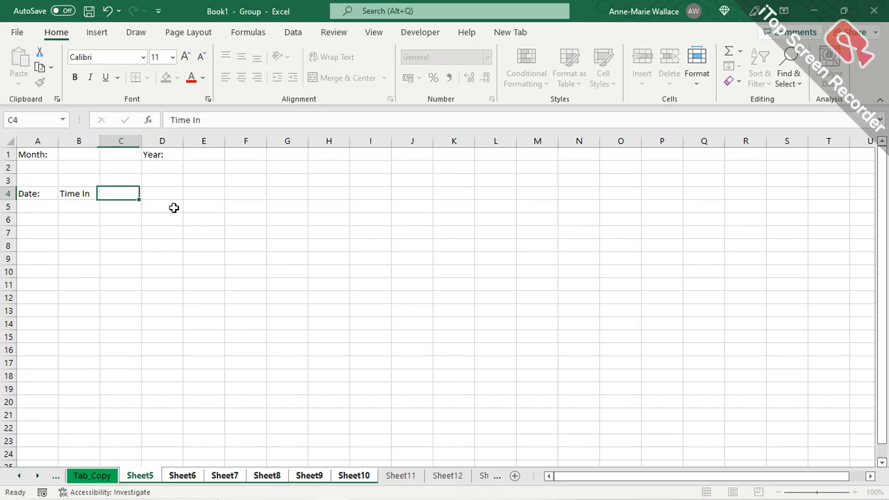
pyautogui.write('Time Out')
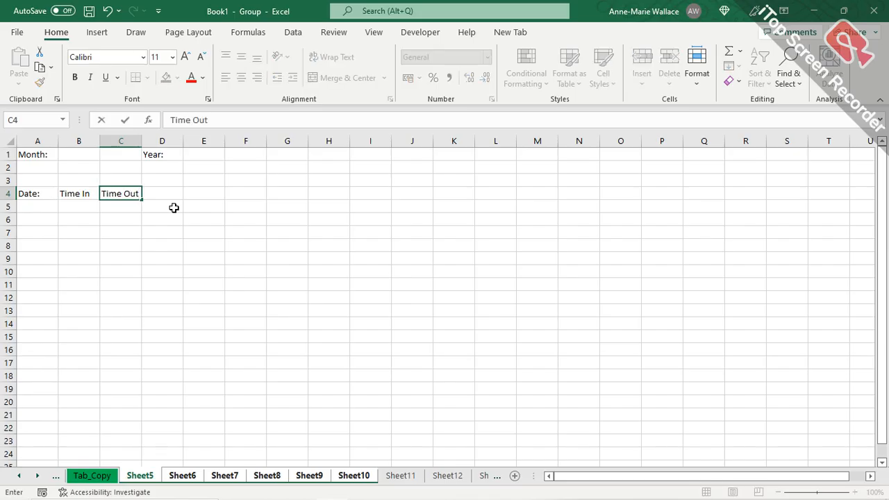
pyautogui.press('Tab')
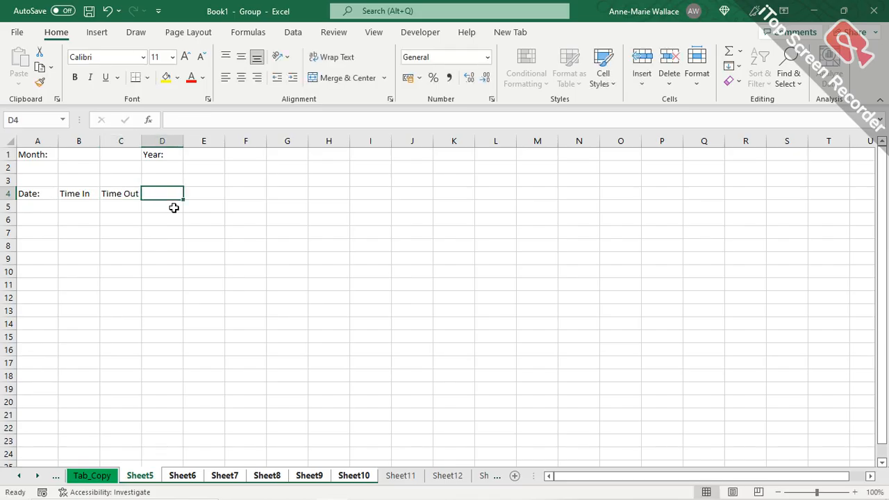
pyautogui.write('Total Hours')
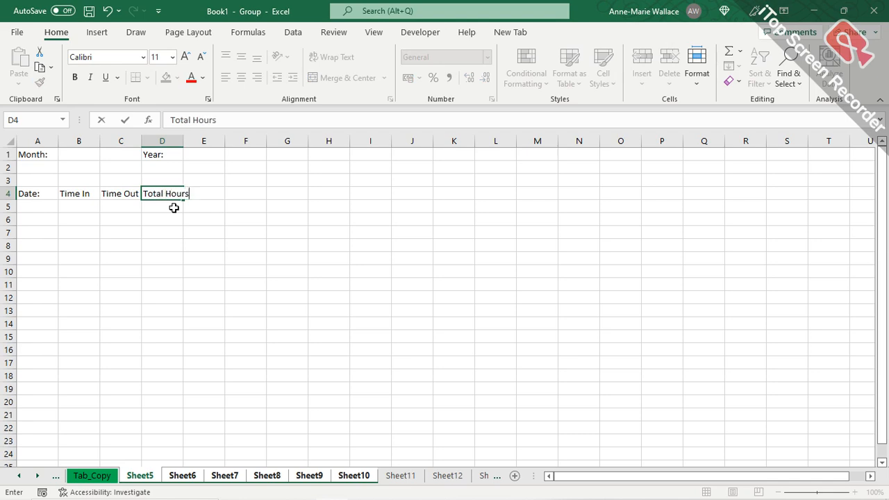
pyautogui.click(174, 208)
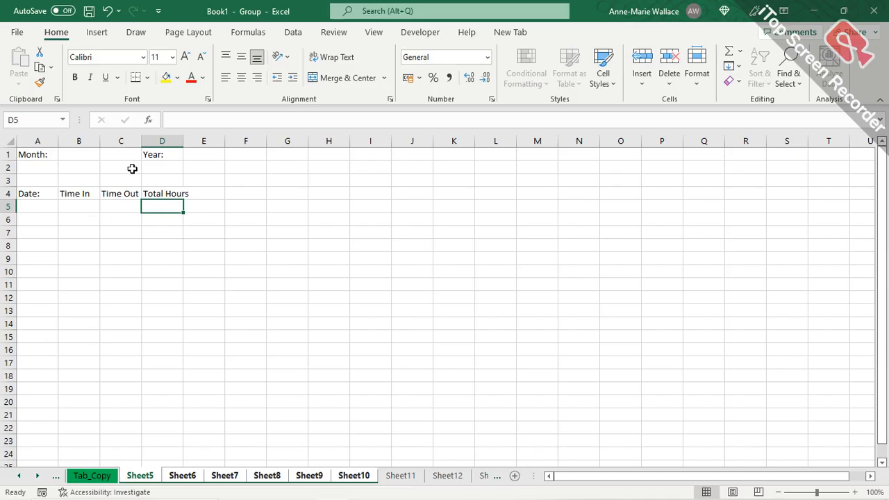
# Fill in January as the month in B1 and 2026 as the year in E1.
pyautogui.click(78, 153)
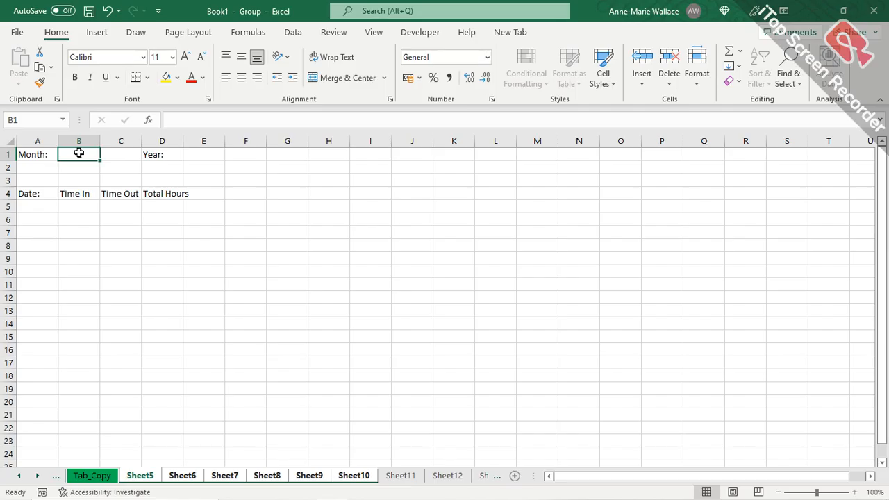
pyautogui.write('January')
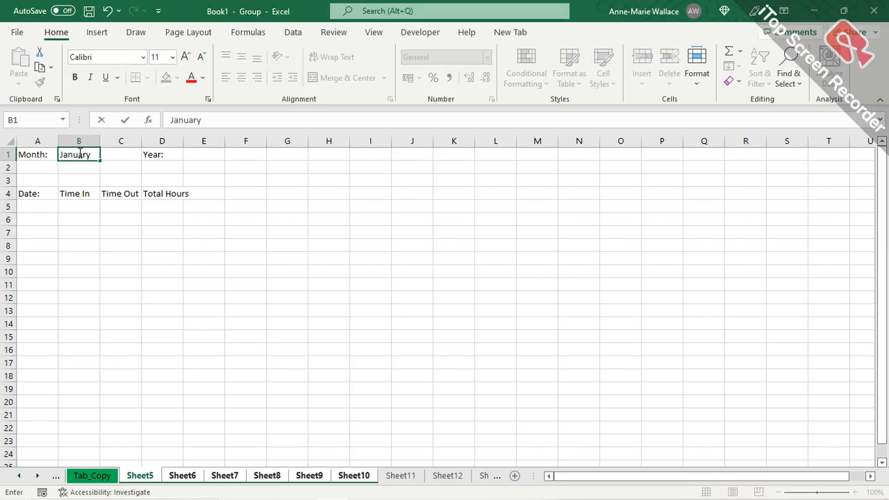
pyautogui.press('Tab')
pyautogui.press('Tab')
pyautogui.press('Tab')
pyautogui.write('26')
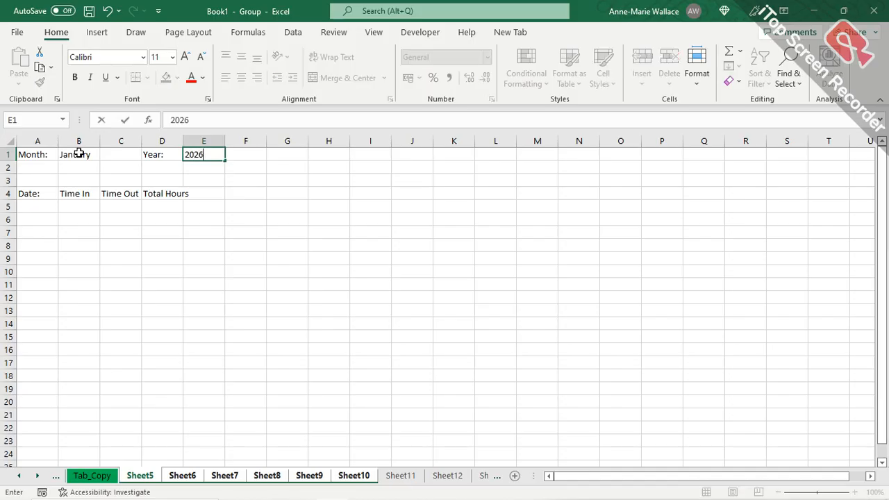
# Enter the date 26/01/01 in A5 and fill the date series down to A14.
pyautogui.click(44, 207)
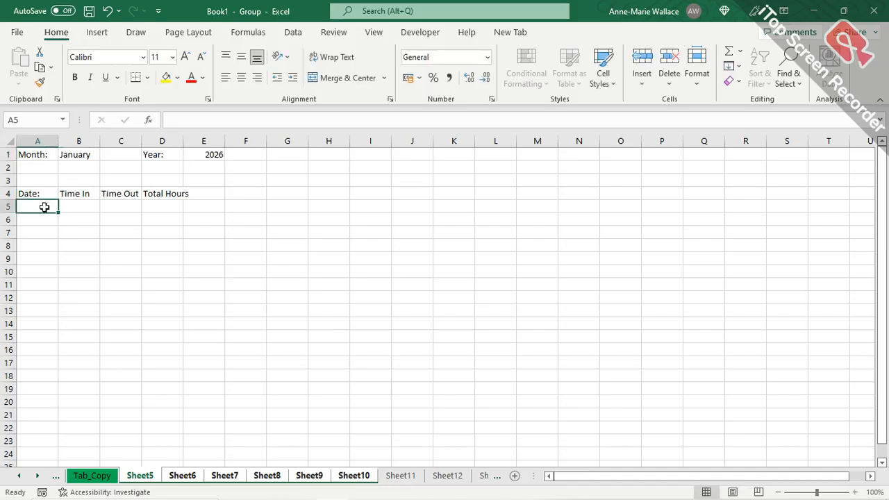
pyautogui.write('26/')
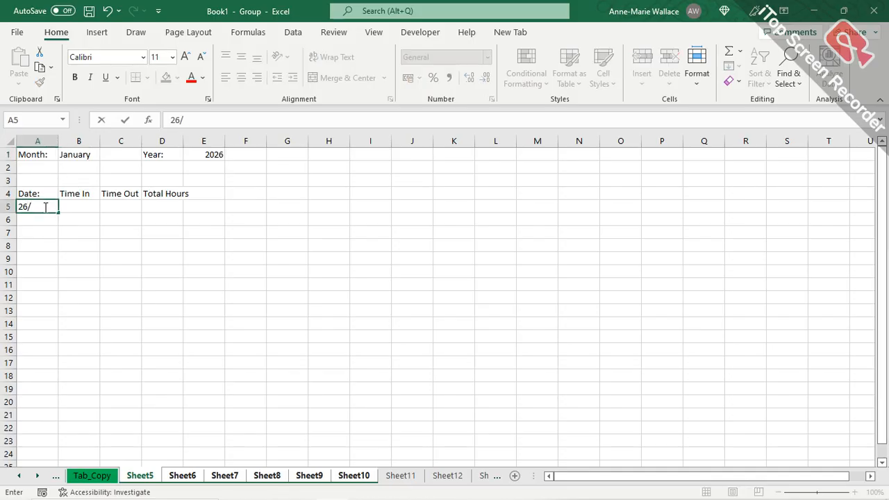
pyautogui.write('01/01')
pyautogui.press('Return')
pyautogui.click(44, 207)
pyautogui.moveTo(66, 213); pyautogui.dragTo(53, 327)
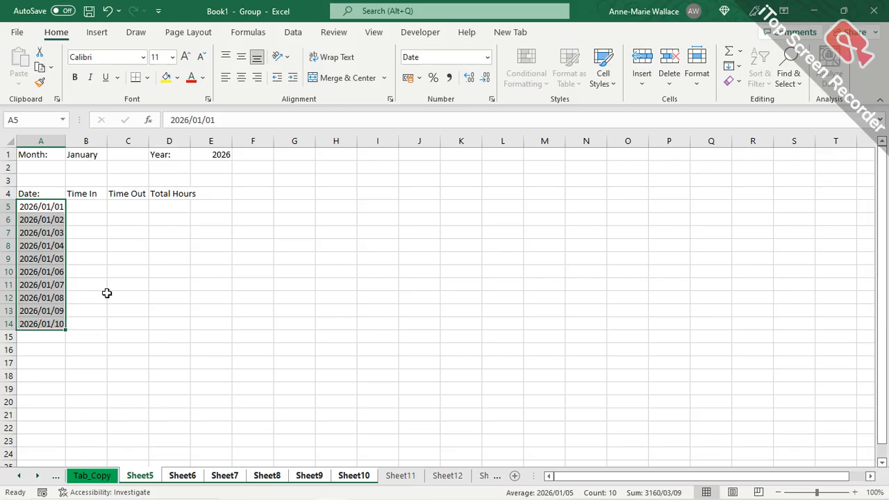
# Check the timesheet layout on the grouped sheets Sheet6 through Sheet10.
pyautogui.click(184, 476)
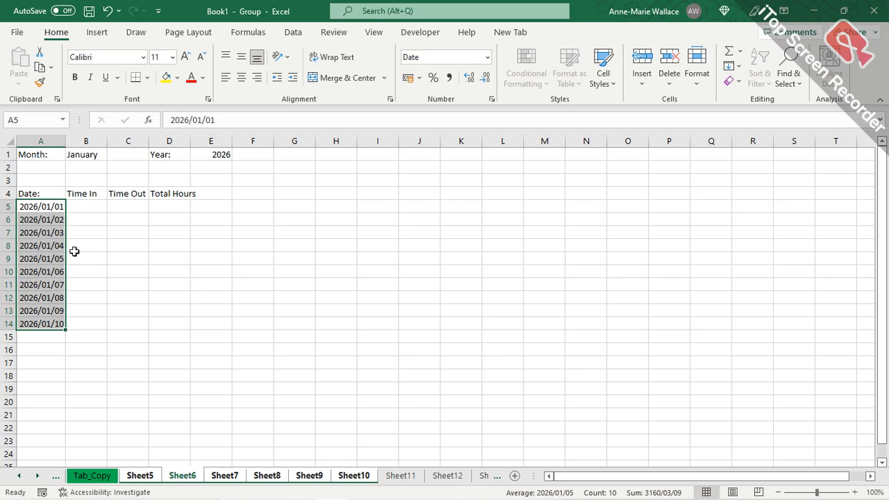
pyautogui.click(224, 476)
pyautogui.click(261, 478)
pyautogui.click(309, 480)
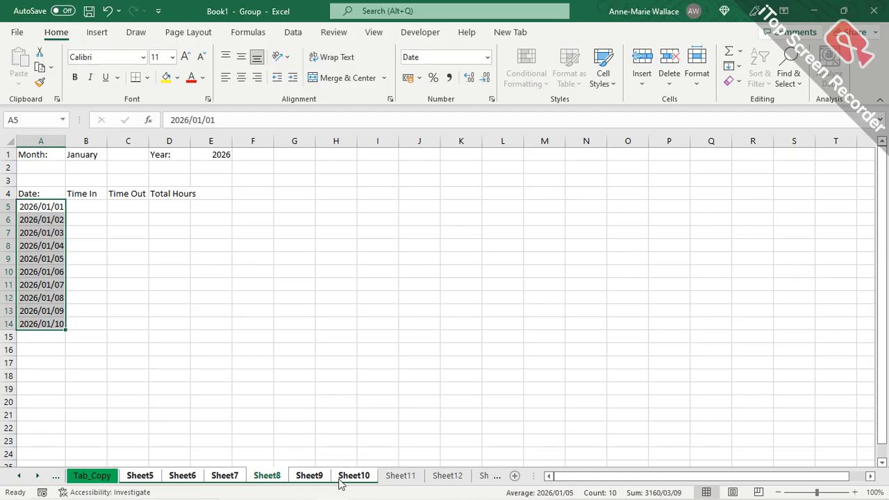
pyautogui.click(352, 478)
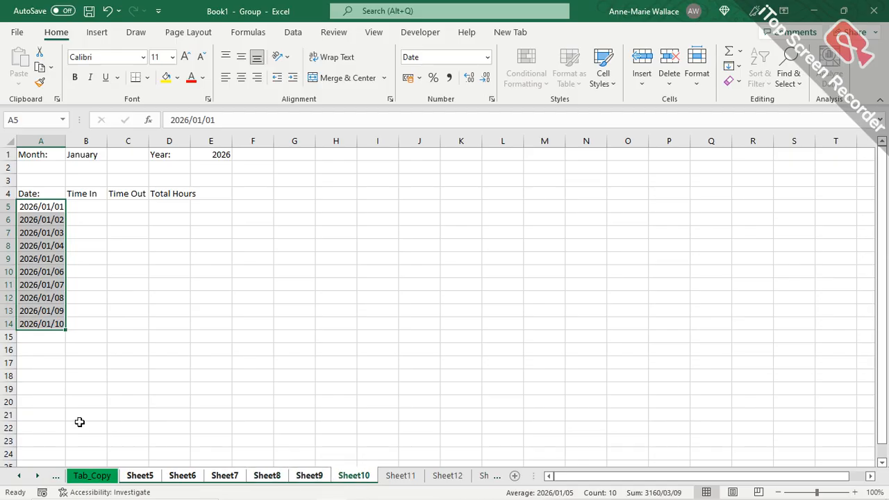
# Ungroup Sheet5 through Sheet10 and select cell B6 on Sheet5.
pyautogui.rightClick(145, 476)
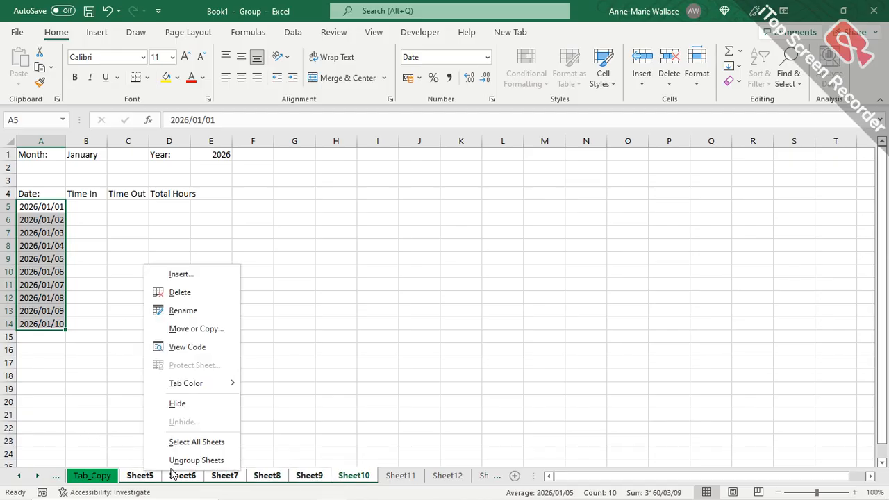
pyautogui.click(186, 462)
pyautogui.click(91, 215)
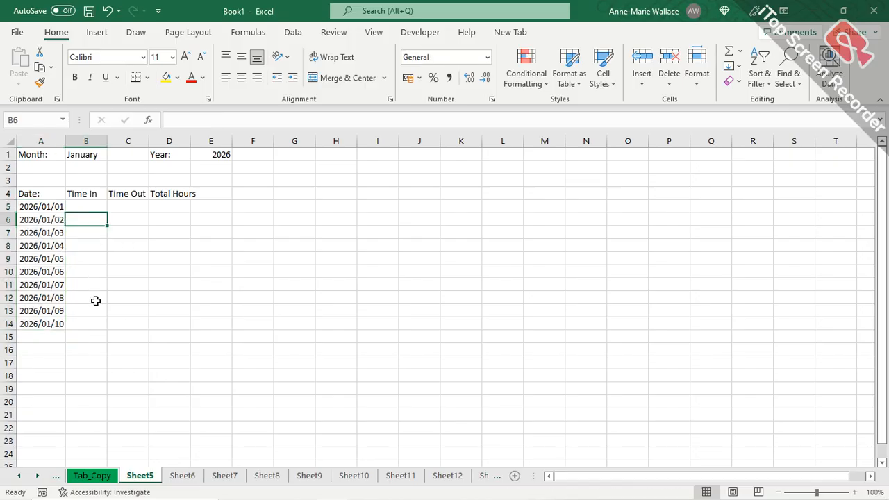
# Review the ungrouped sheets Sheet6 through Sheet10 one by one to compare their timesheet contents.
pyautogui.click(184, 476)
pyautogui.click(222, 482)
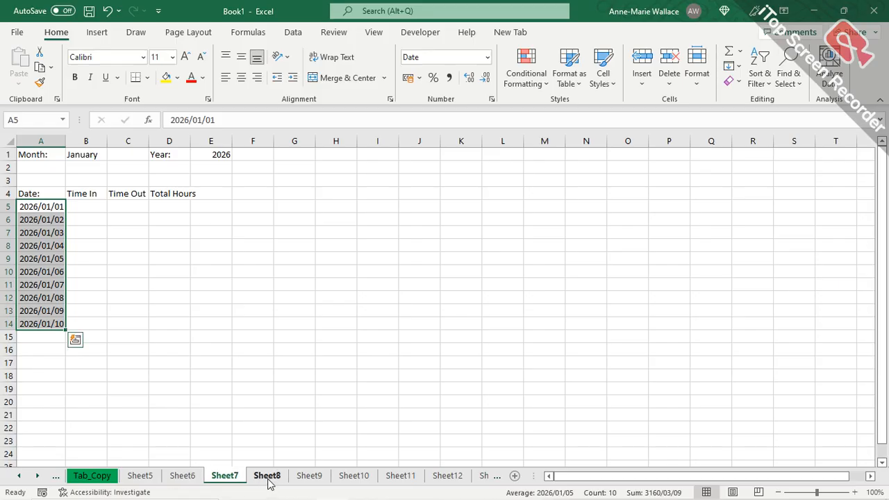
pyautogui.click(267, 480)
pyautogui.click(314, 482)
pyautogui.click(356, 479)
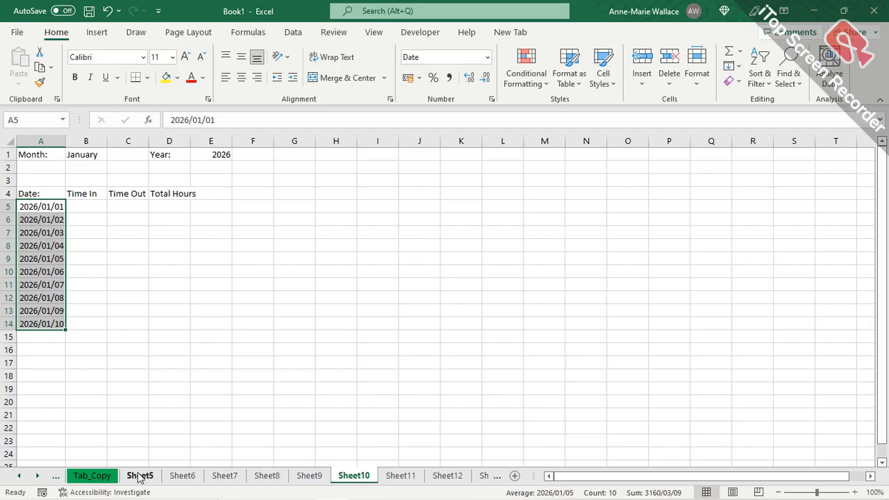
# Group Sheet5 through Sheet10 again and change the month in B1 to February.
pyautogui.click(140, 478)
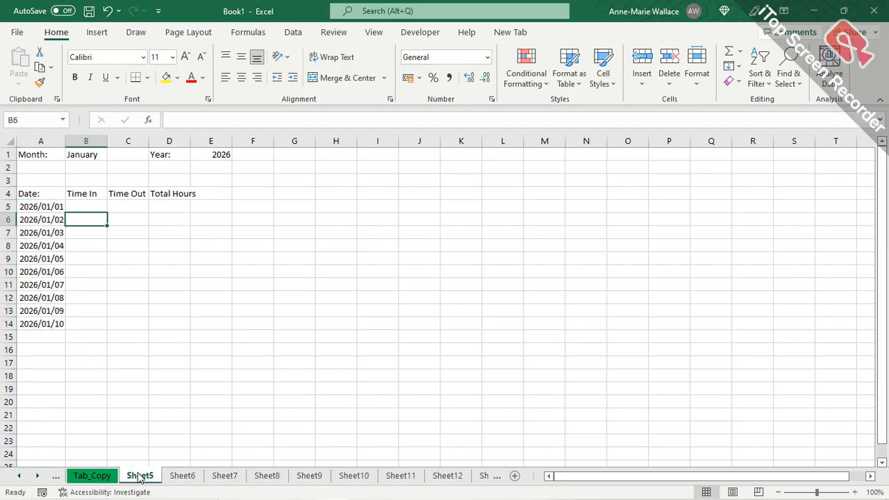
pyautogui.keyDown('shift'); pyautogui.click(355, 477); pyautogui.keyUp('shift')
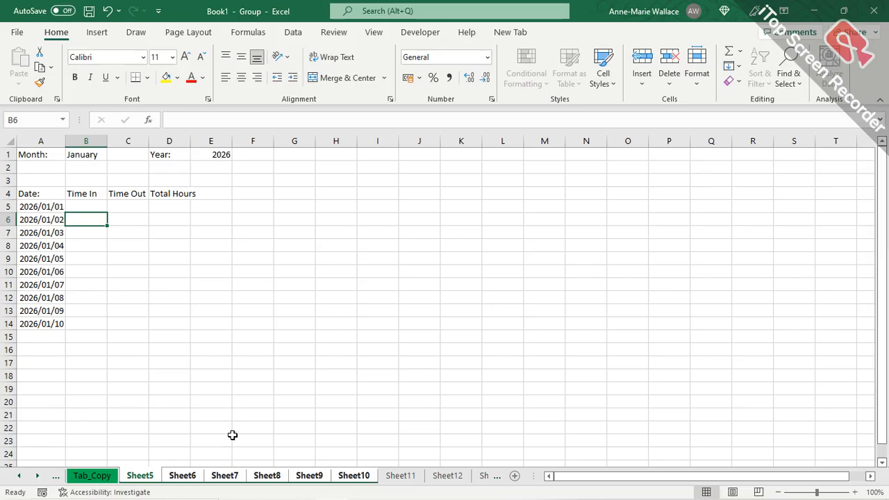
pyautogui.click(86, 155)
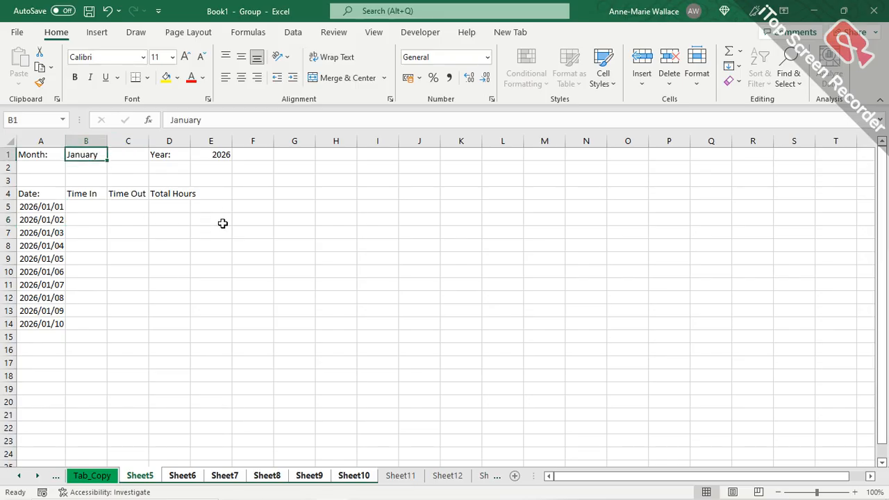
pyautogui.write('Febr')
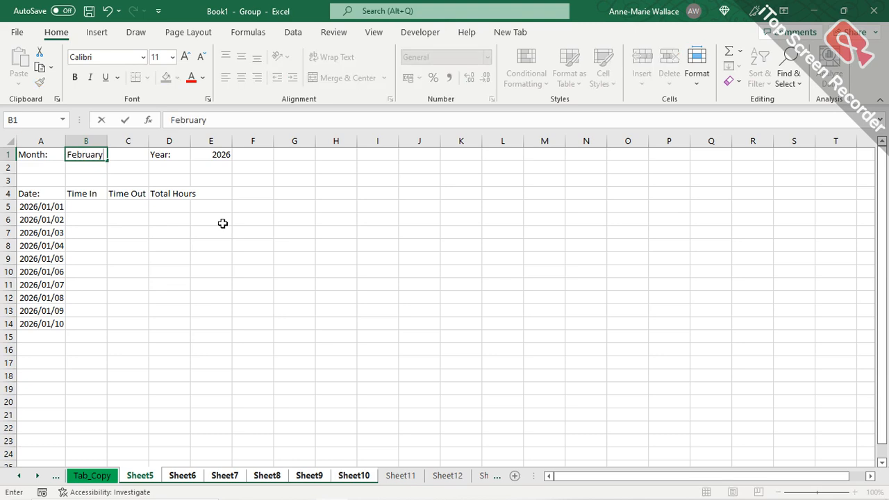
pyautogui.press('Return')
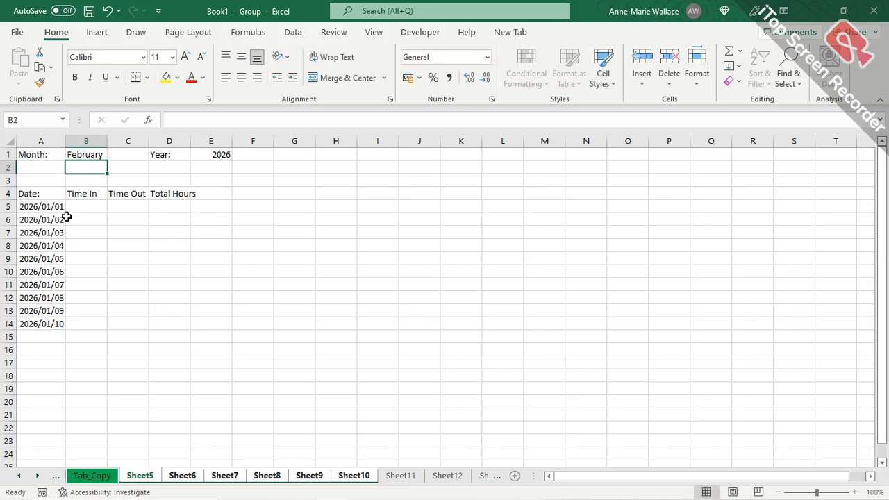
# Change the date in A5 to 2026/02/01 and fill the date series down to A14 on the grouped sheets.
pyautogui.click(33, 207)
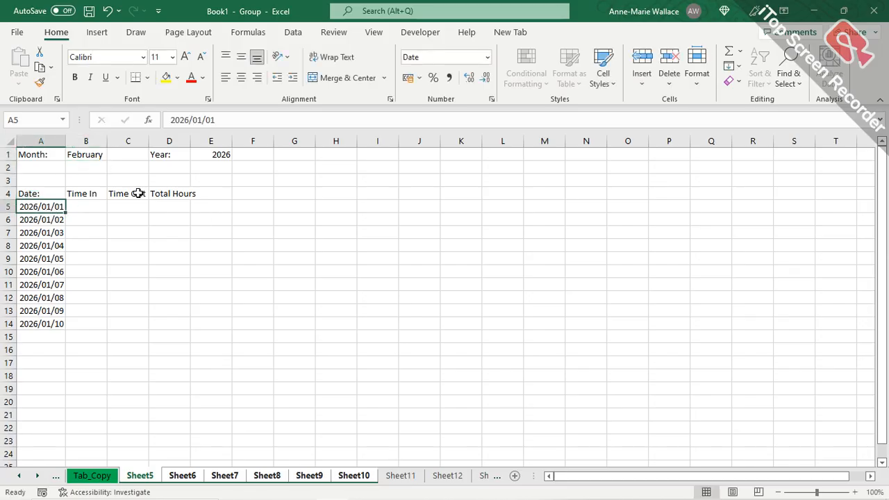
pyautogui.click(202, 120)
pyautogui.press('BackSpace')
pyautogui.write('2')
pyautogui.press('Return')
pyautogui.click(49, 205)
pyautogui.moveTo(66, 215); pyautogui.dragTo(76, 337)
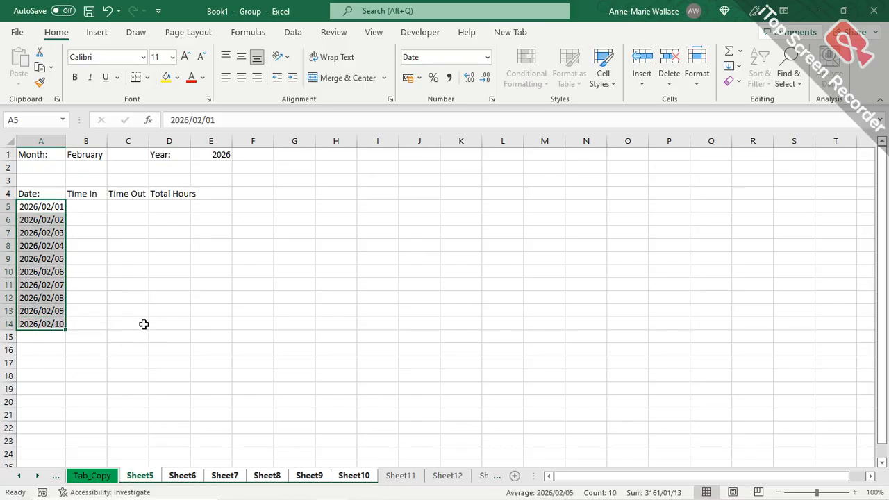
# Ungroup the sheets by activating Sheet11, which lies outside the group.
pyautogui.rightClick(232, 479)
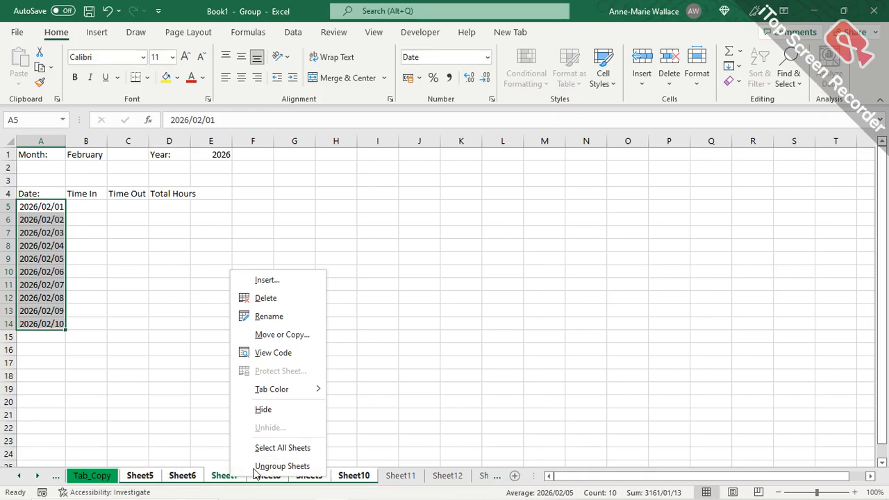
pyautogui.click(351, 272)
pyautogui.keyDown('ctrl'); pyautogui.click(401, 477); pyautogui.keyUp('ctrl')
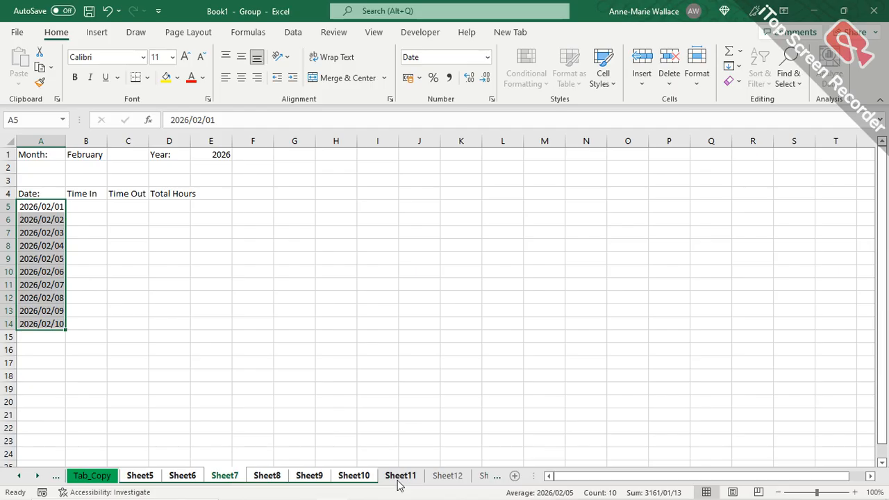
pyautogui.click(401, 477)
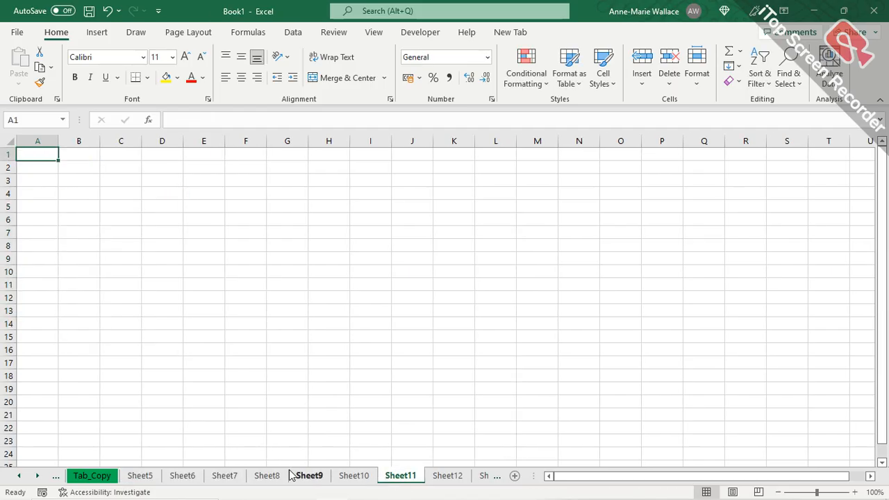
# Examine the month and dates on Sheet5 through Sheet10 individually, ending on cell B1 of Sheet5.
pyautogui.click(139, 476)
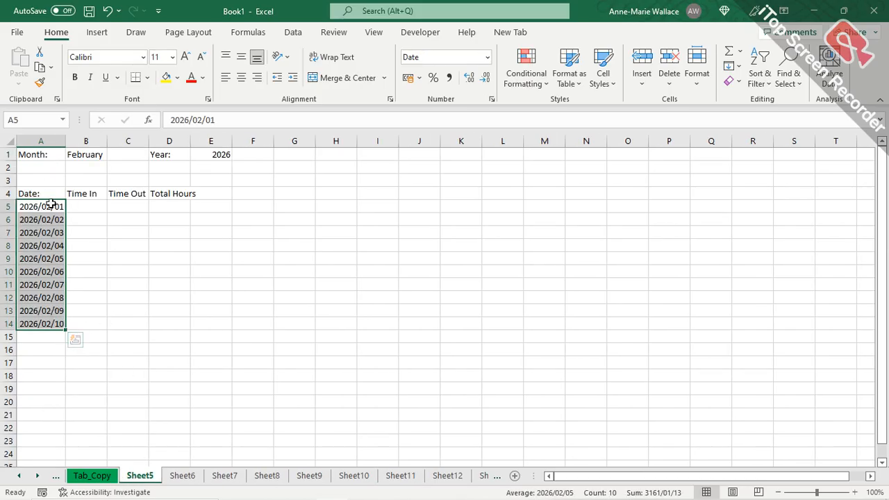
pyautogui.click(31, 155)
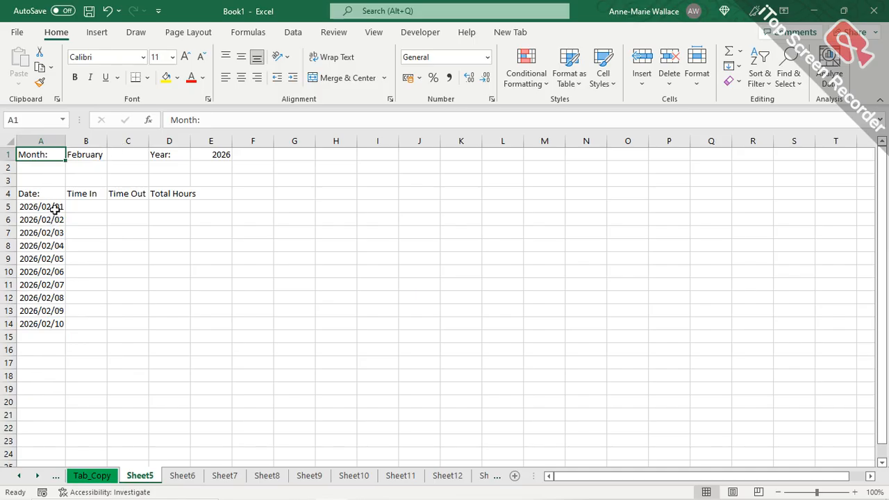
pyautogui.click(182, 475)
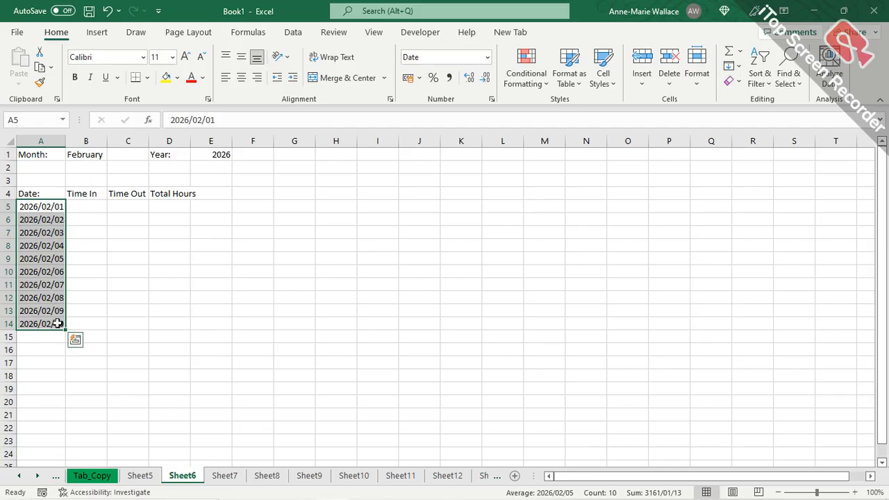
pyautogui.click(221, 475)
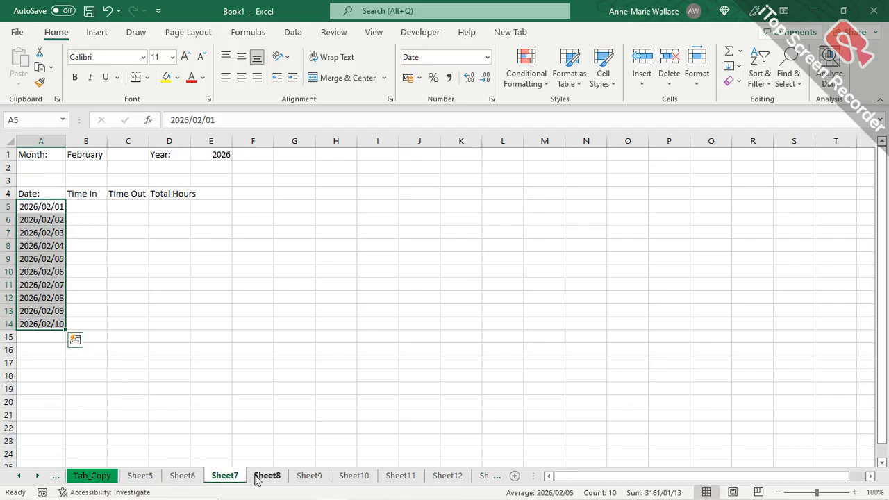
pyautogui.click(271, 481)
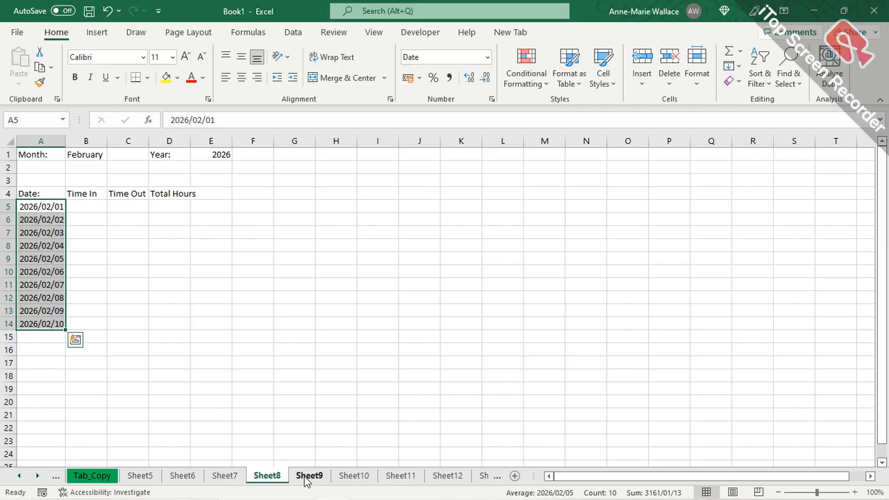
pyautogui.click(306, 482)
pyautogui.click(354, 479)
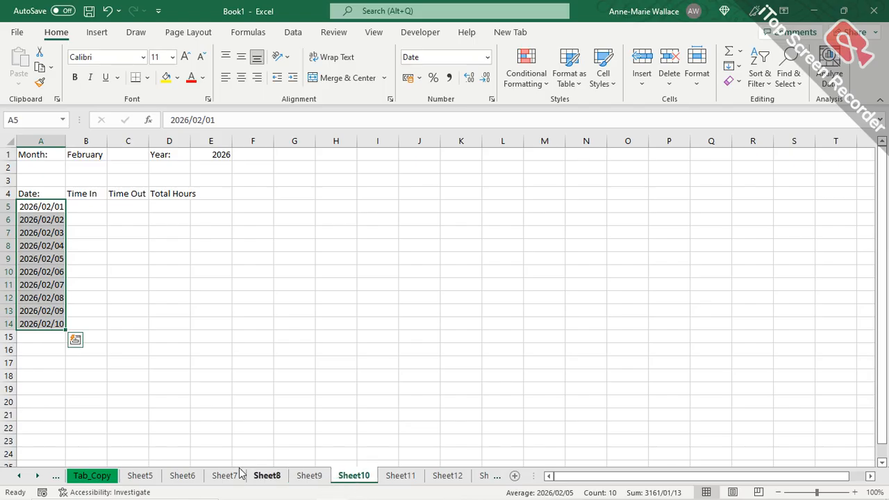
pyautogui.click(142, 478)
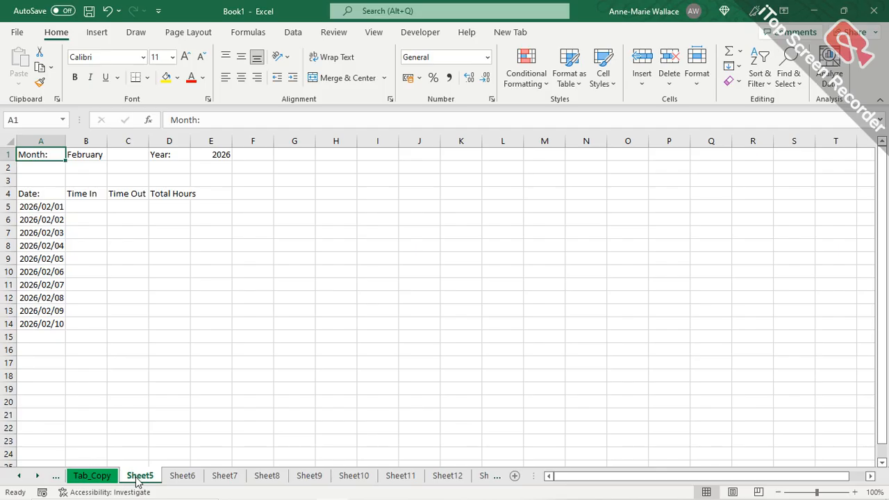
pyautogui.click(86, 154)
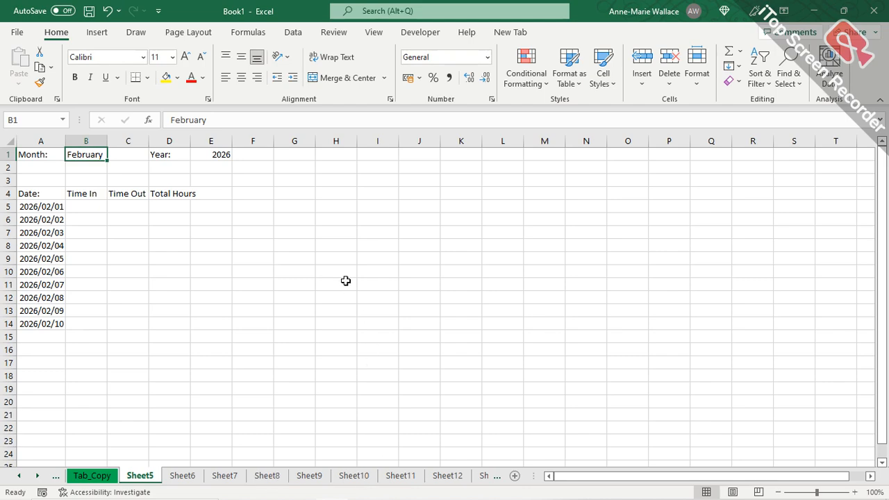
# Switch to the Word manual, find the "Using Find & Replace" section, place the cursor at its heading, and return to the Excel workbook.
pyautogui.moveTo(339, 499)
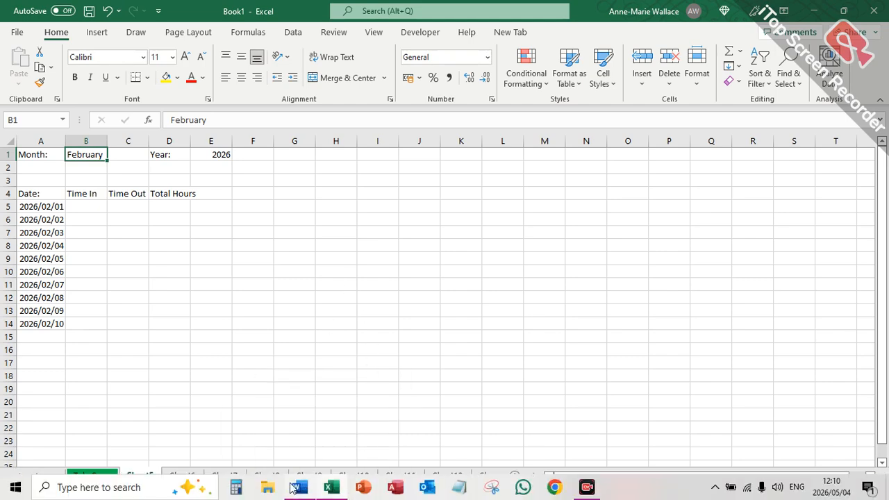
pyautogui.click(295, 431)
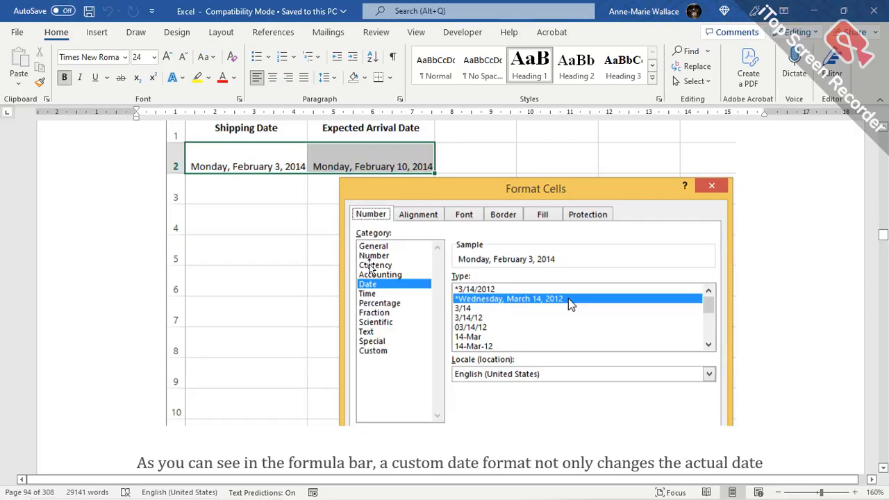
pyautogui.scroll(-15, 336, 234)
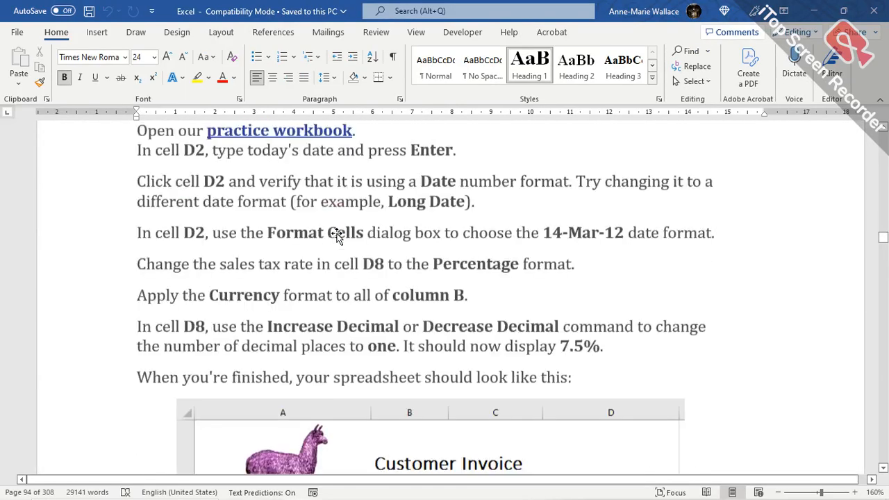
pyautogui.scroll(-20, 337, 234)
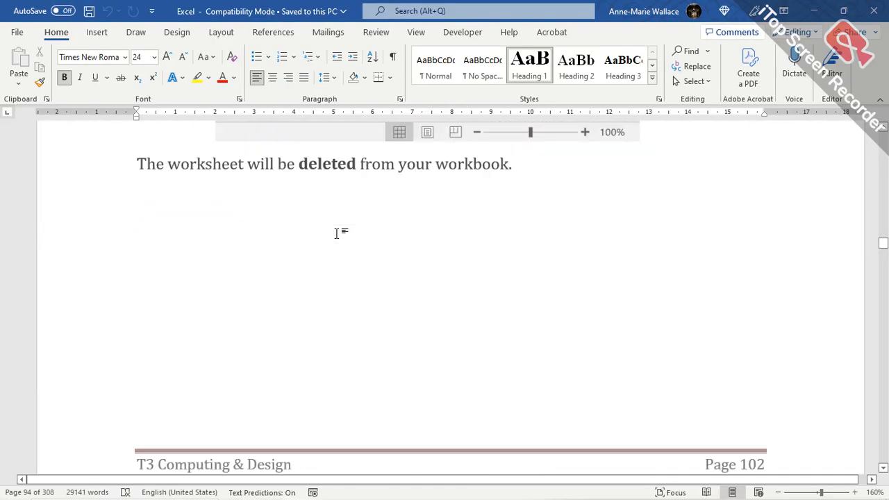
pyautogui.scroll(-10, 337, 234)
pyautogui.scroll(-2, 337, 234)
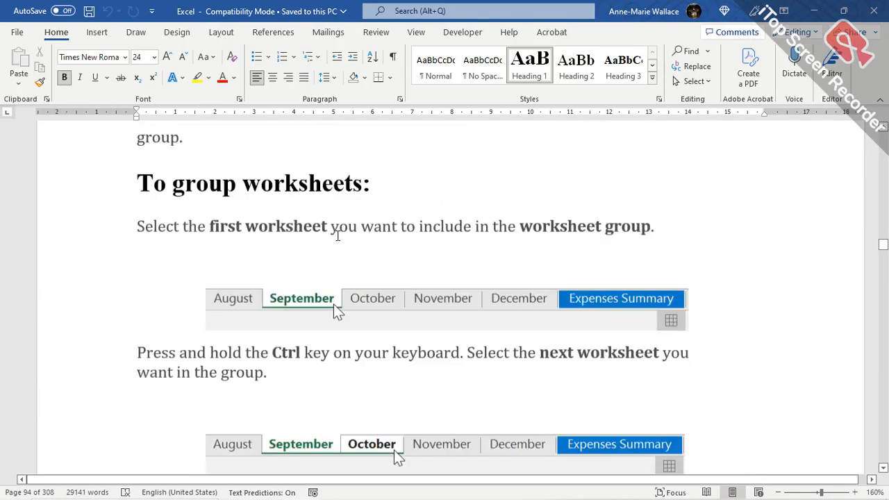
pyautogui.scroll(-20, 338, 236)
pyautogui.scroll(-15, 336, 239)
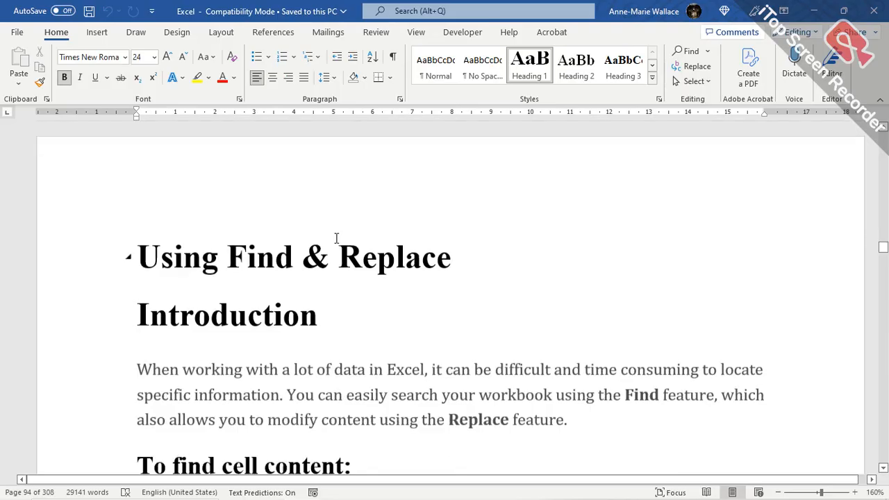
pyautogui.scroll(-2, 336, 238)
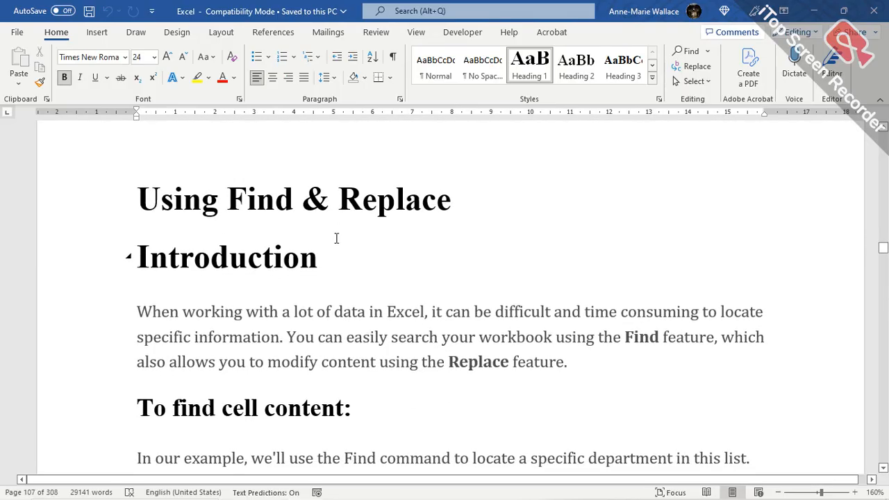
pyautogui.click(141, 199)
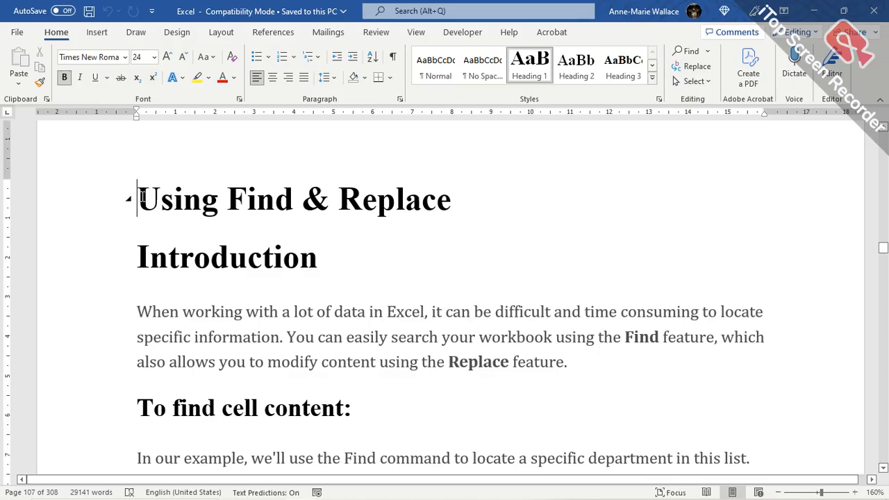
pyautogui.hotkey('alt', 'Tab')
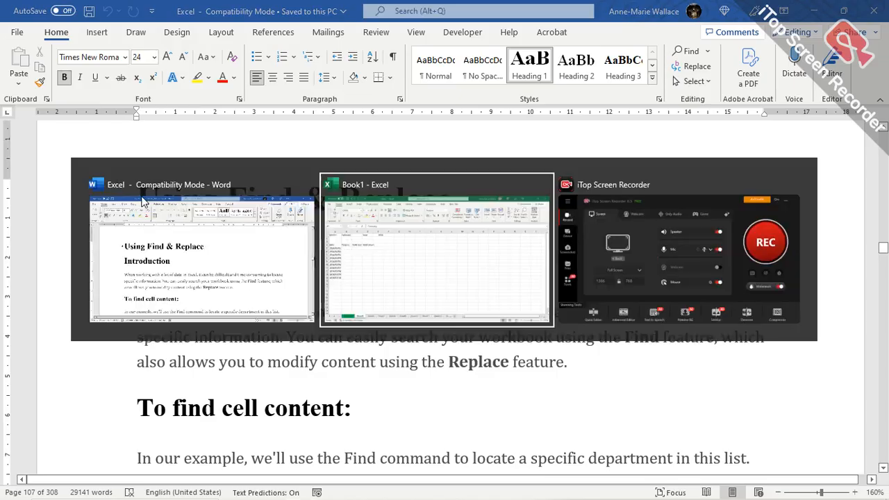